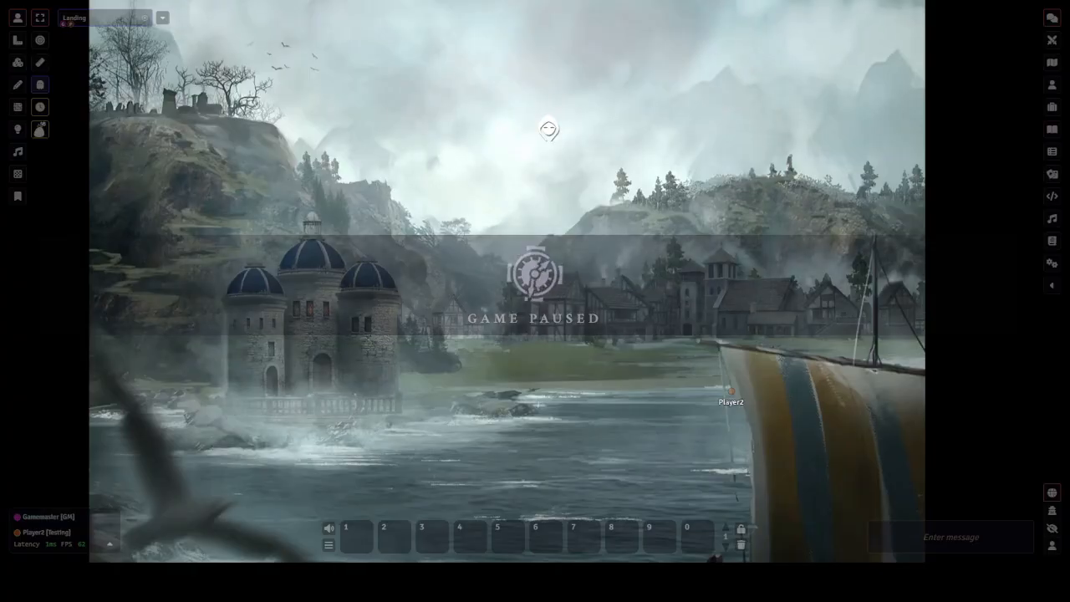
Open the Bag o' Lists window and create a new bag named Factions
click(39, 129)
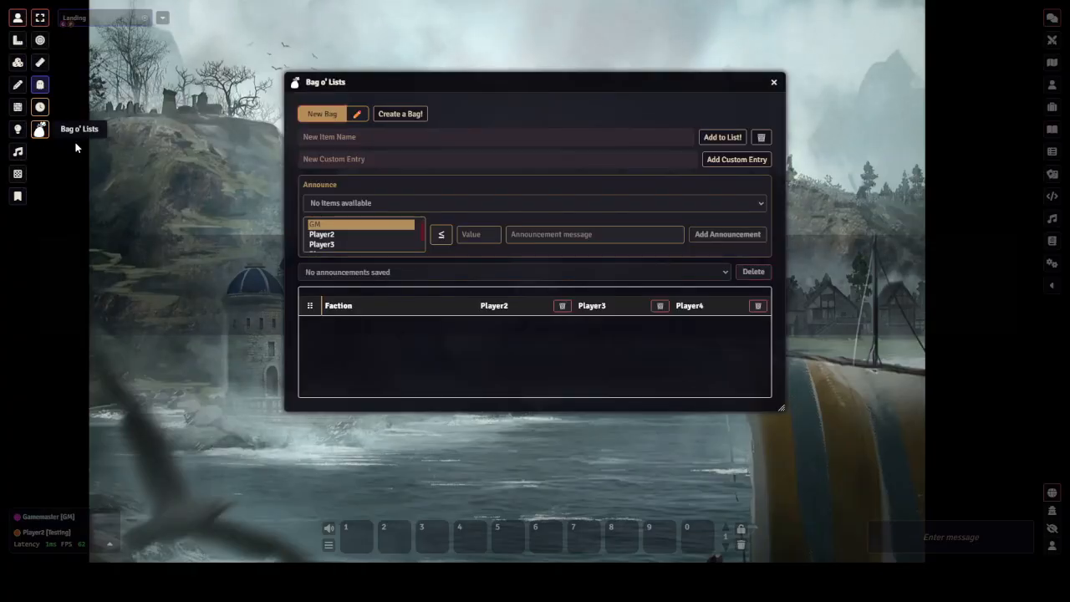
click(362, 117)
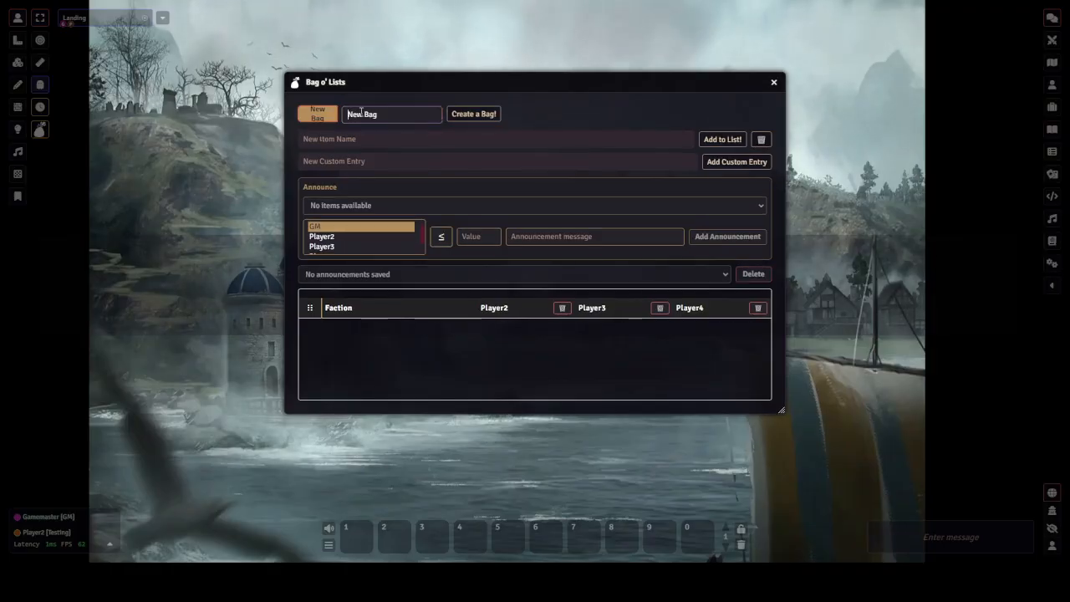
key(ctrl+a)
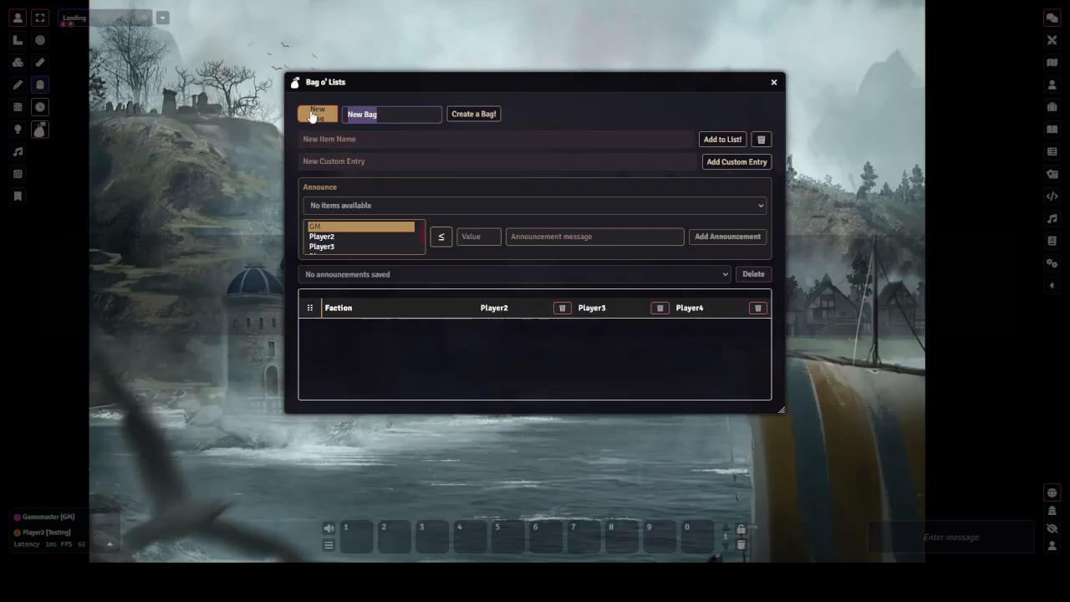
text(Factions)
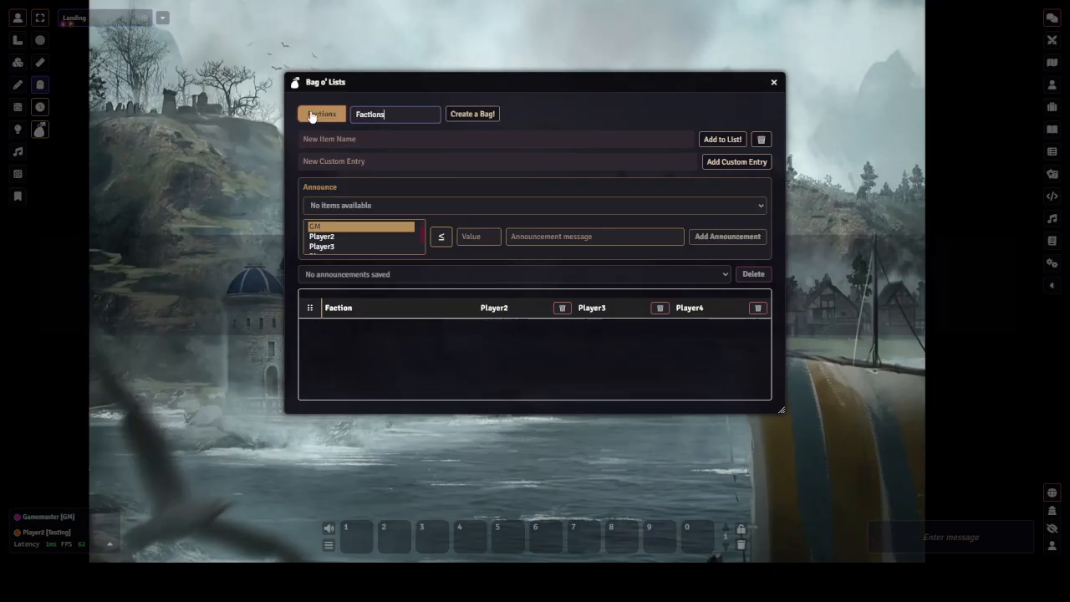
key(Return)
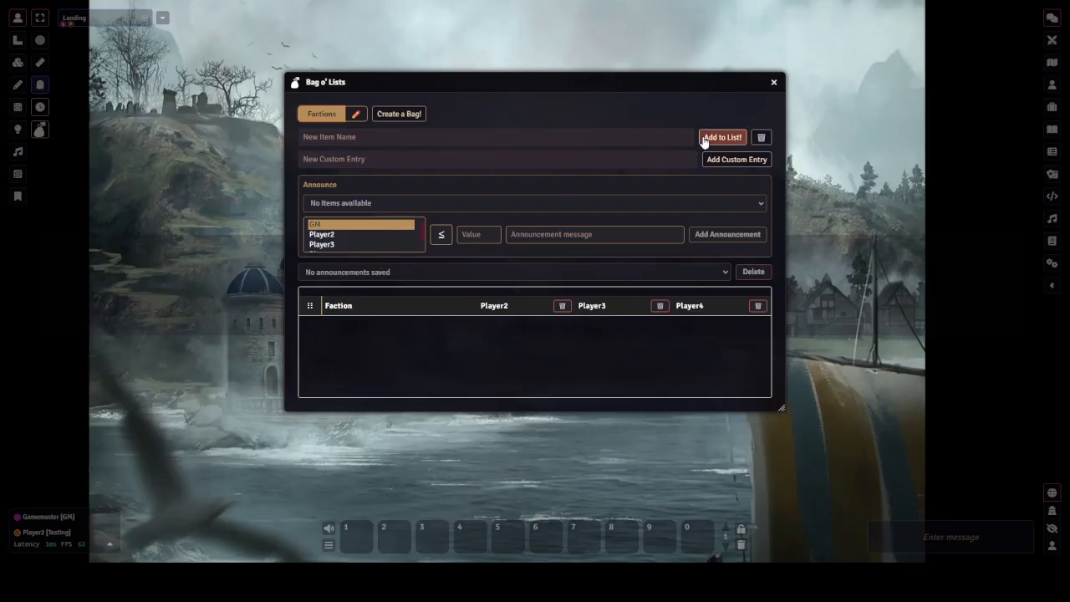
Add an item named Wizards of Westwood to the Factions list
click(650, 136)
text(Wi)
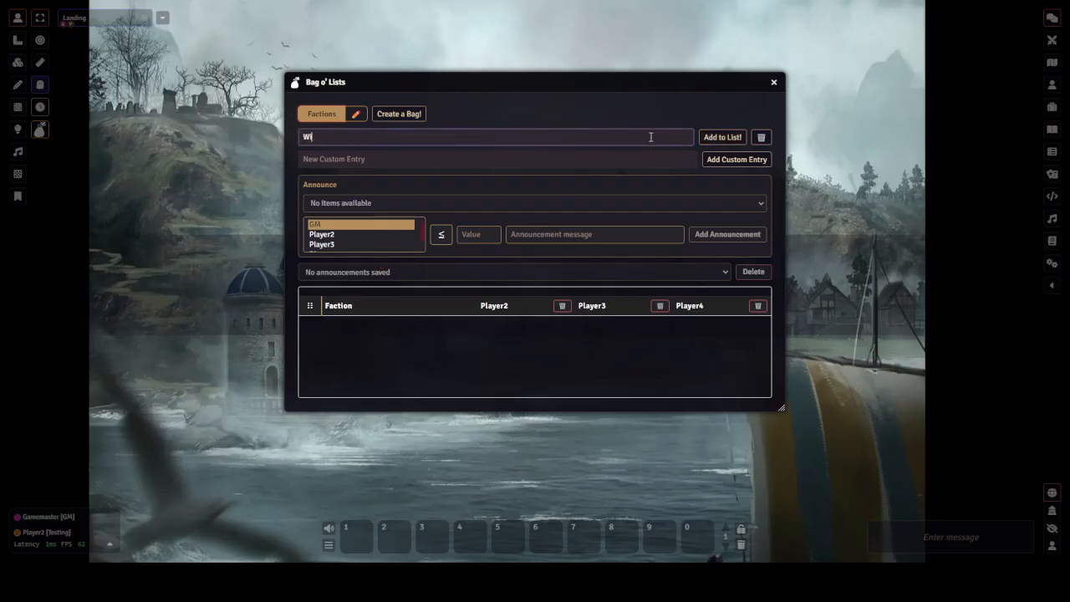
text(zards)
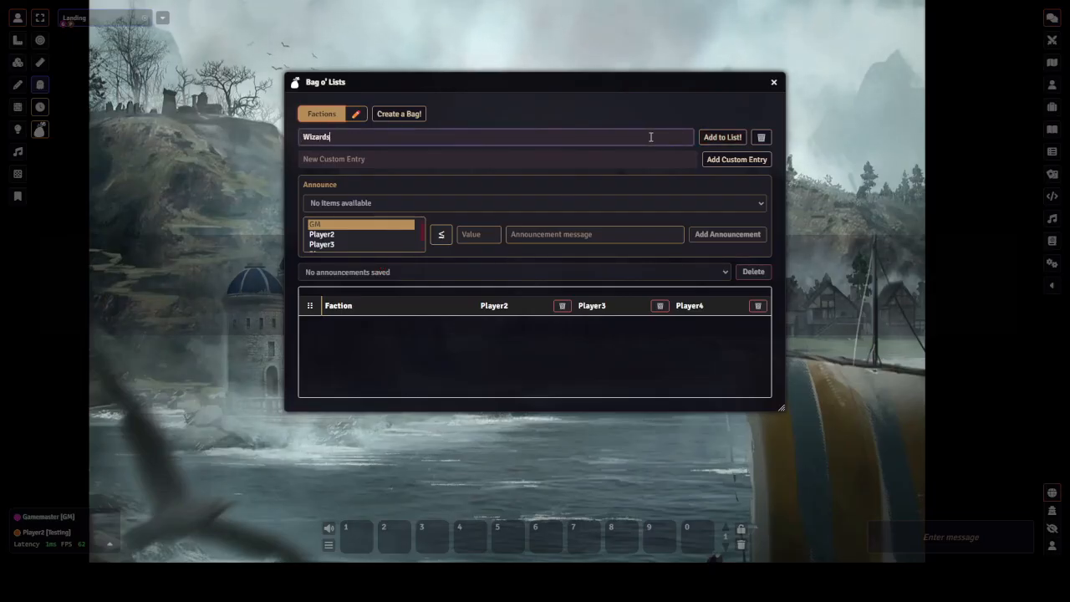
text( of Westwood)
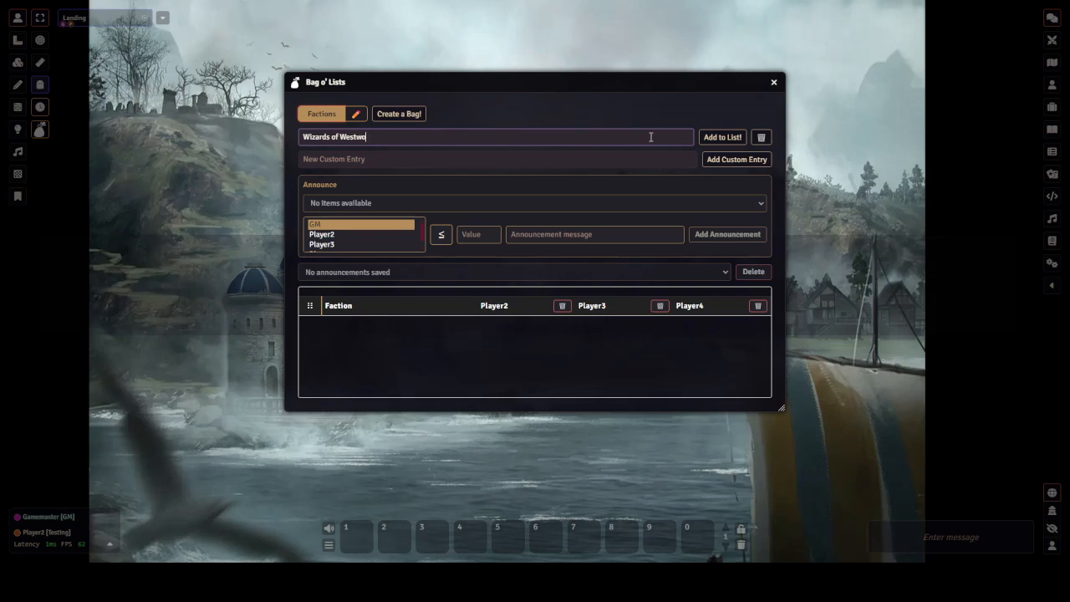
key(Return)
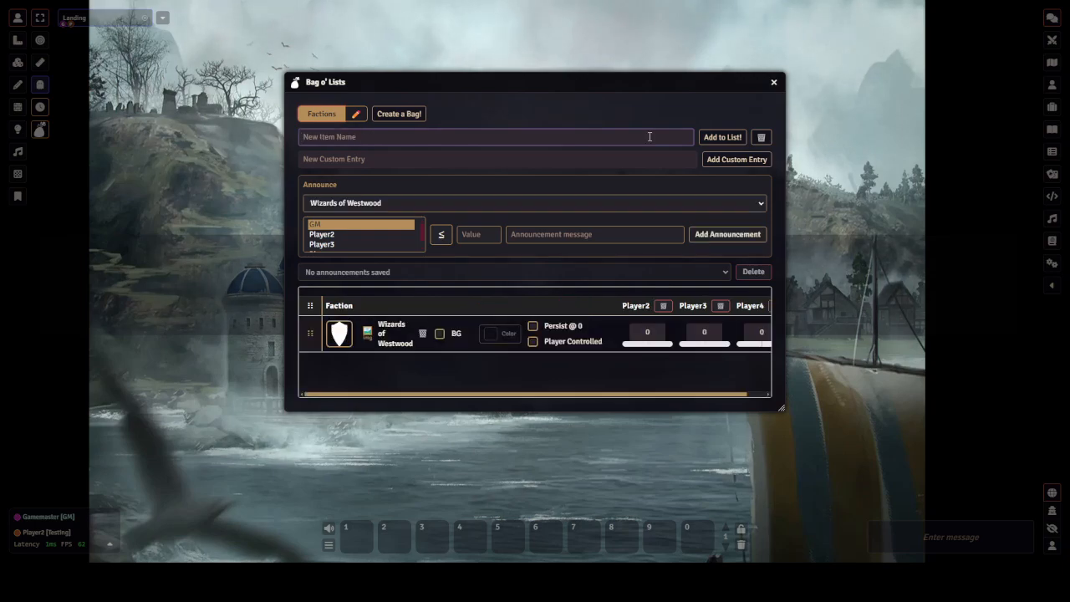
Add an item named Witches of Wildwood to the Factions list
text(Witches)
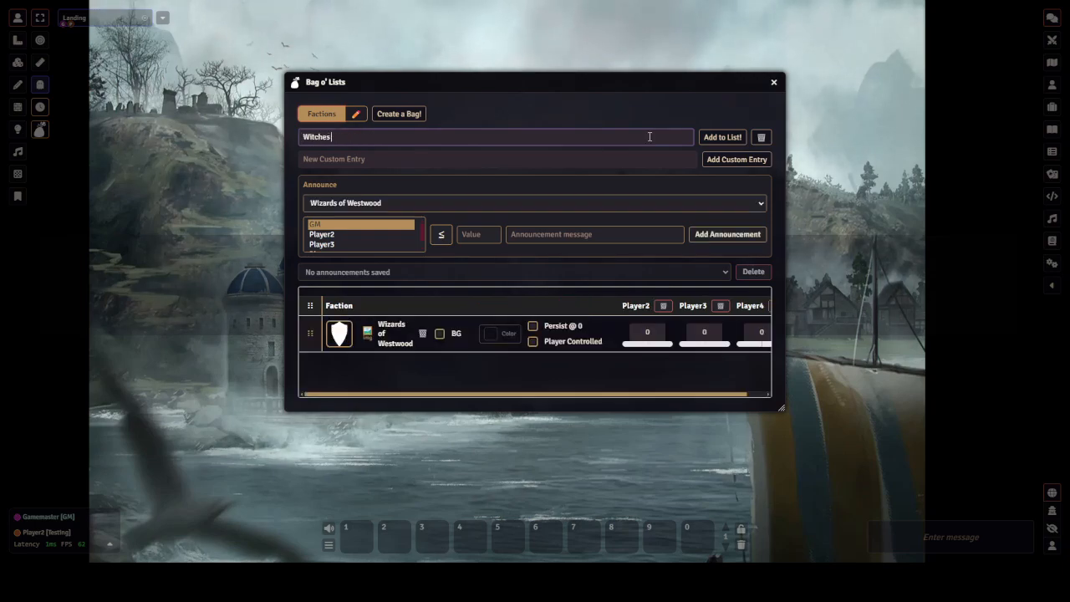
text( of Wildwoo)
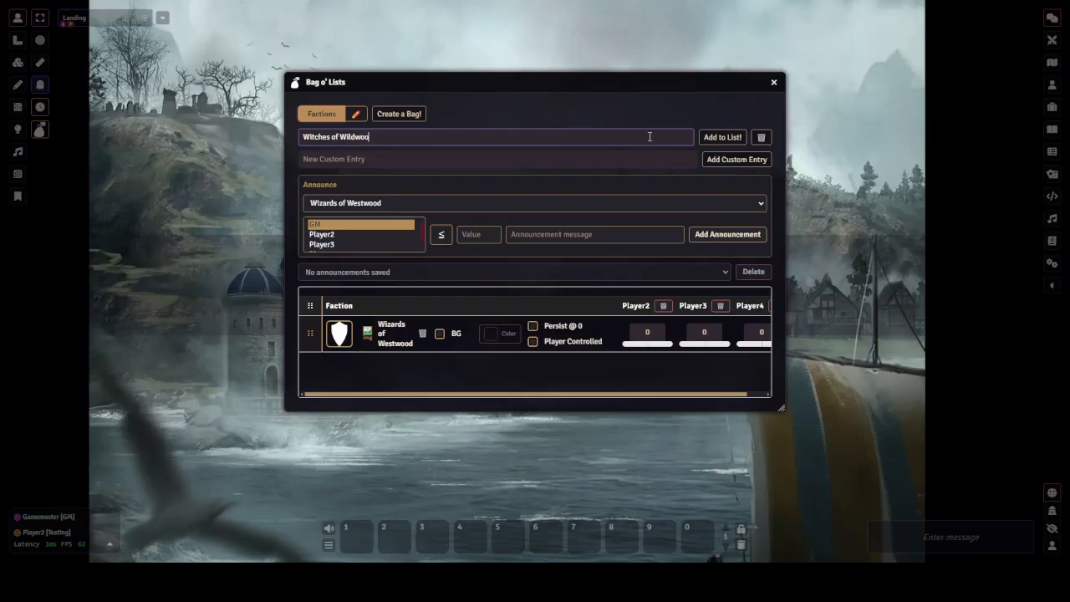
text(d)
key(Return)
Add The Constructium and The Bookwyrms as further items in the Factions list
text(The Co)
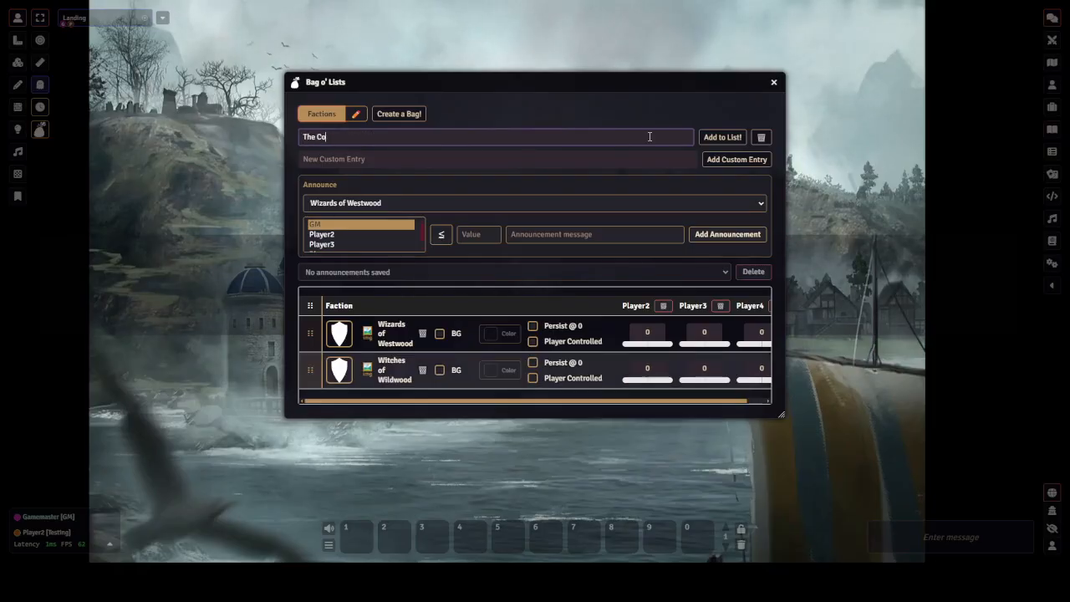
text(nttructi)
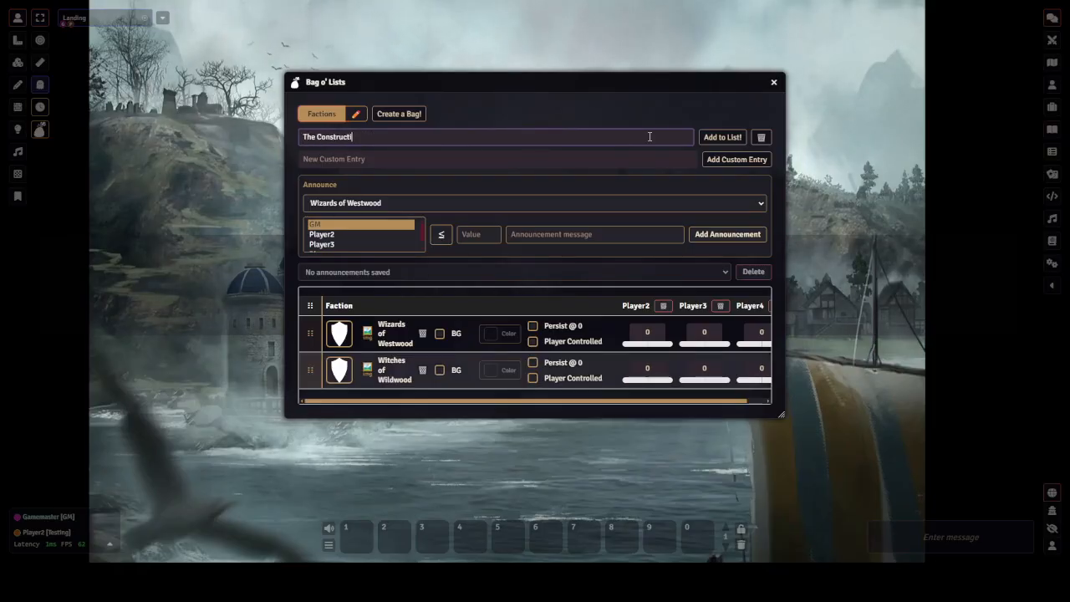
text(um)
key(Return)
text(T)
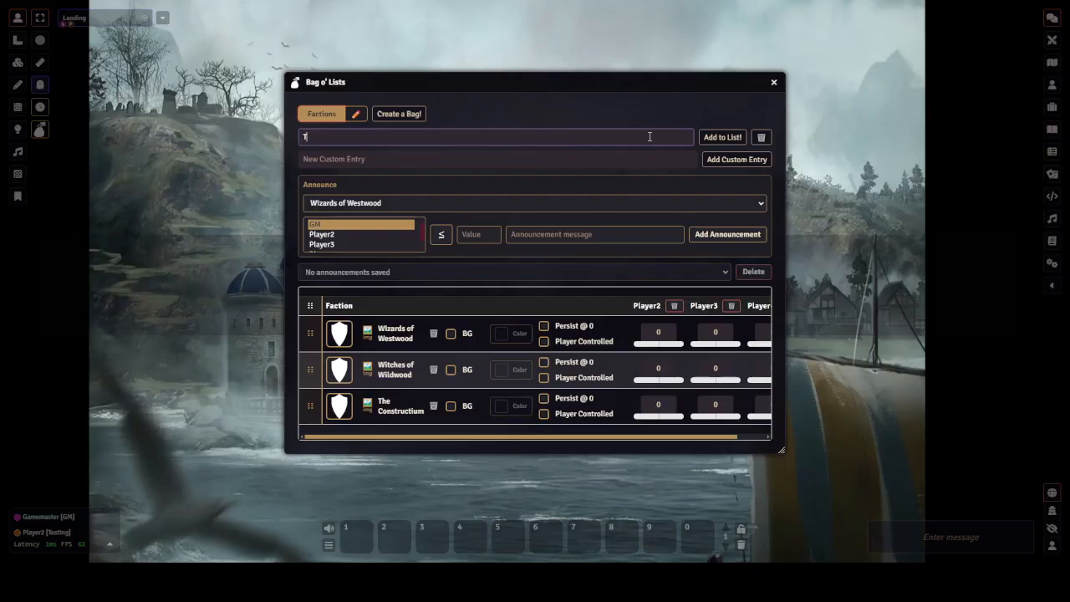
text(he Bookwyrms)
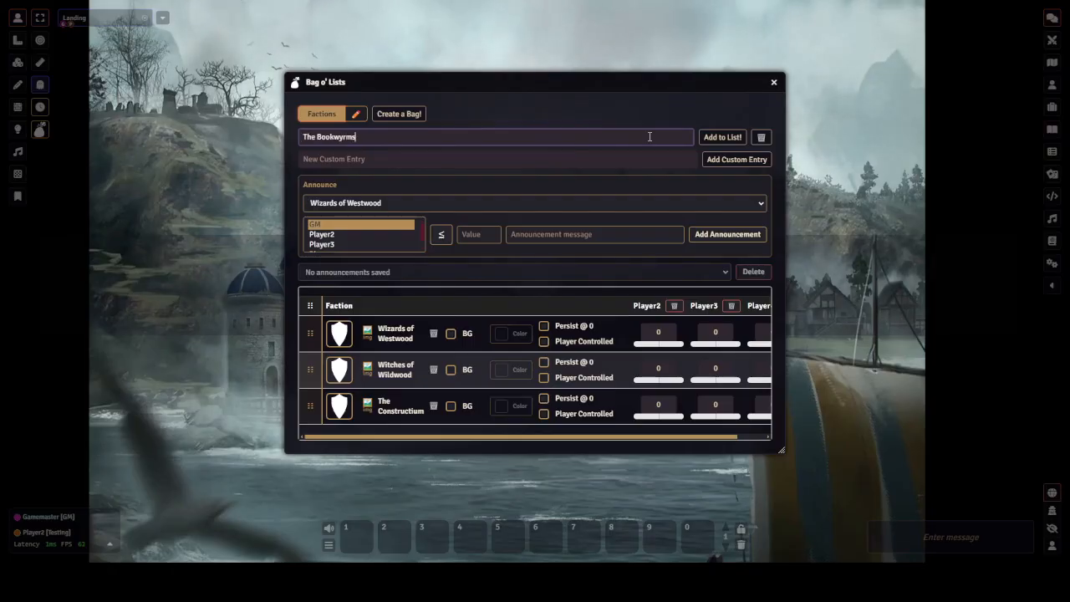
key(Return)
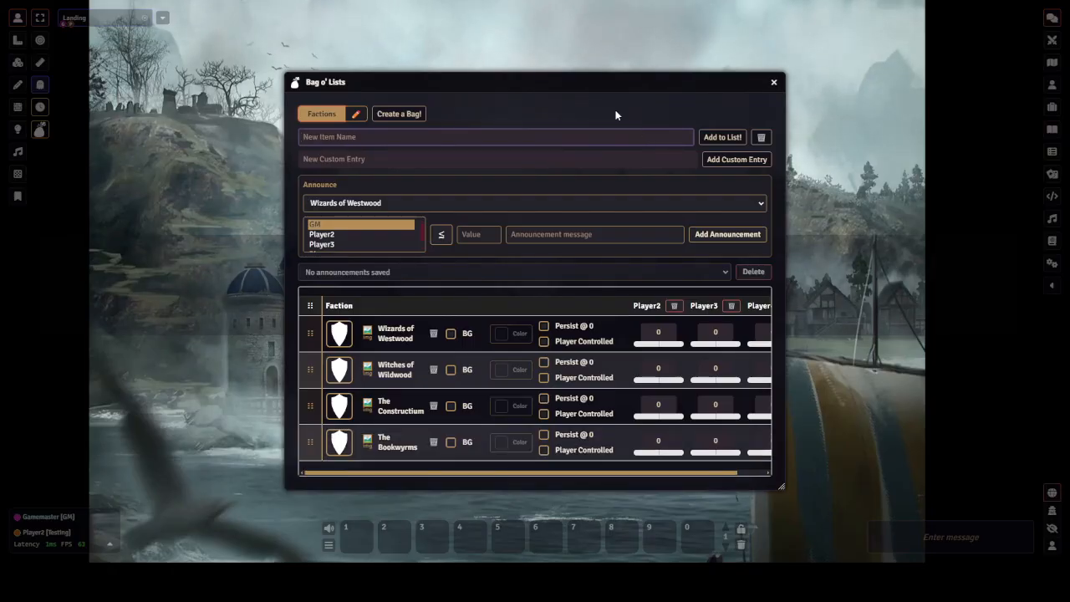
Set the Wizards of Westwood portrait to robe-155409_1280.png from worlds/testing/bag-o-lists/Factions
click(339, 334)
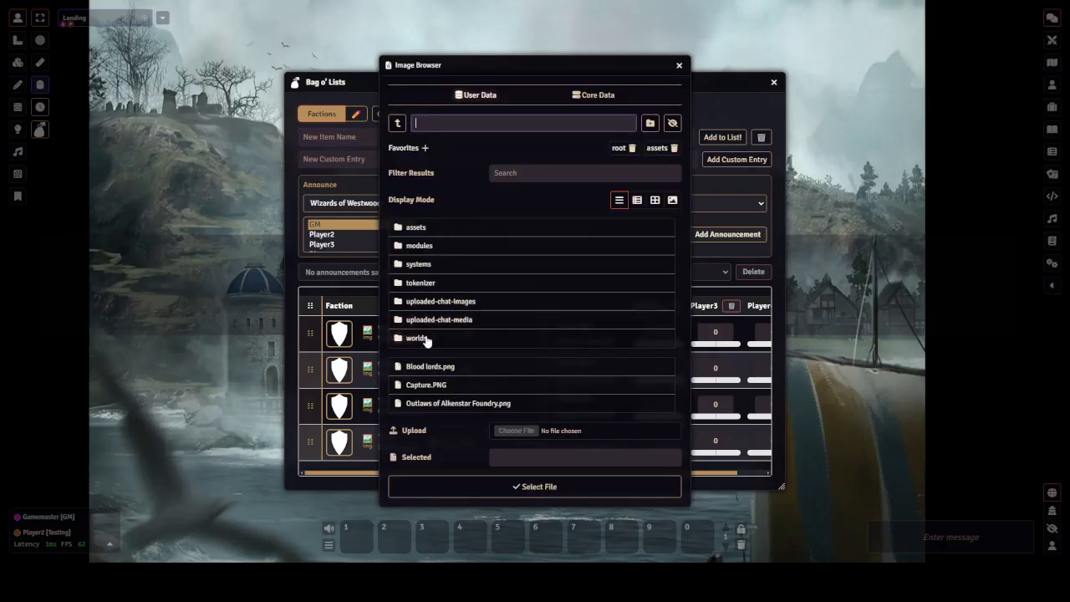
click(417, 338)
click(416, 264)
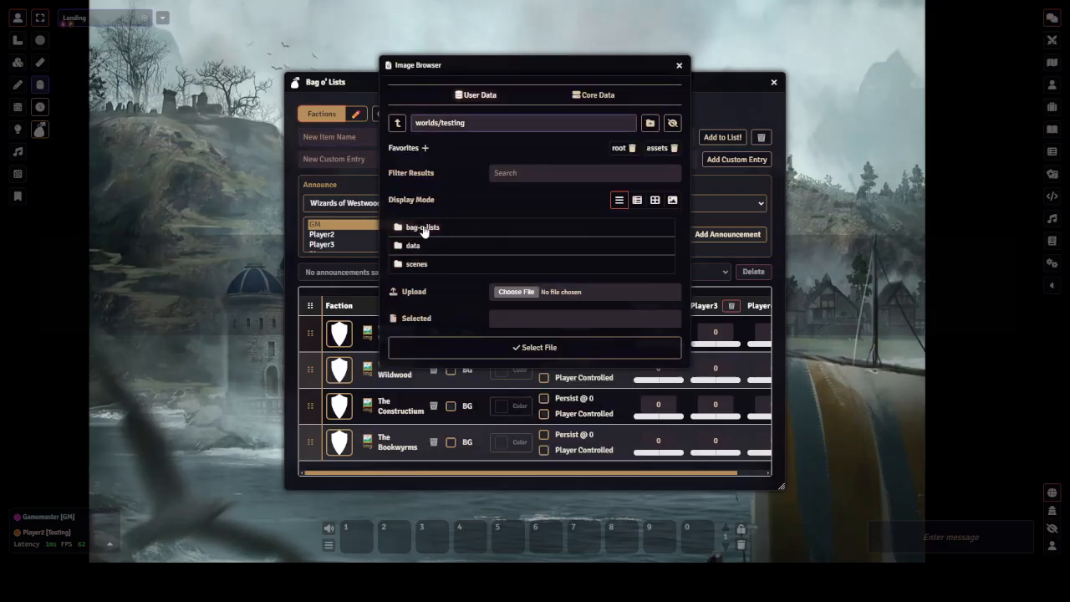
click(423, 228)
click(423, 249)
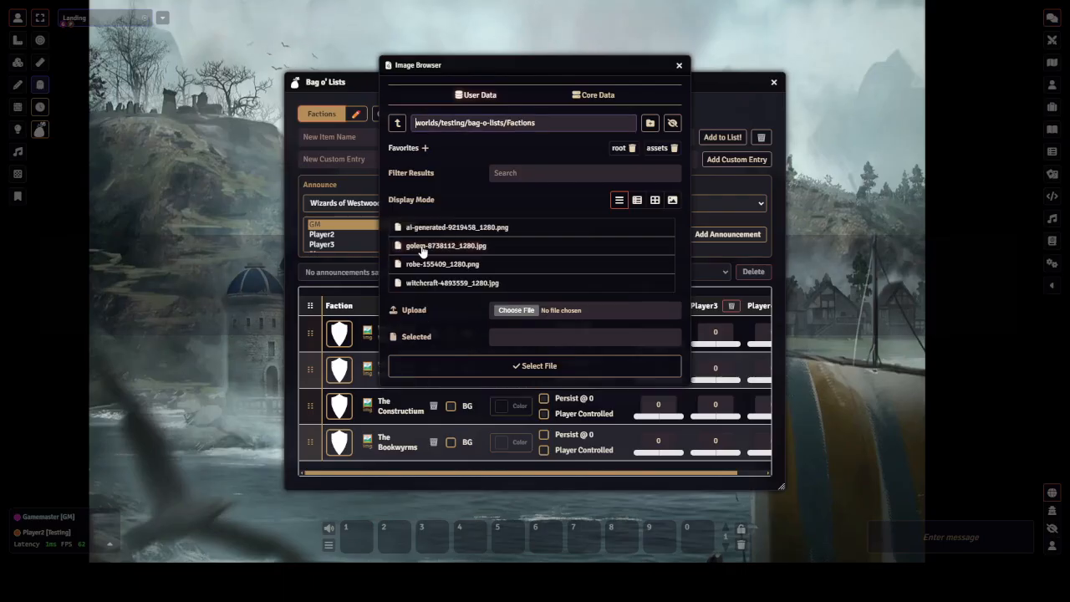
click(446, 266)
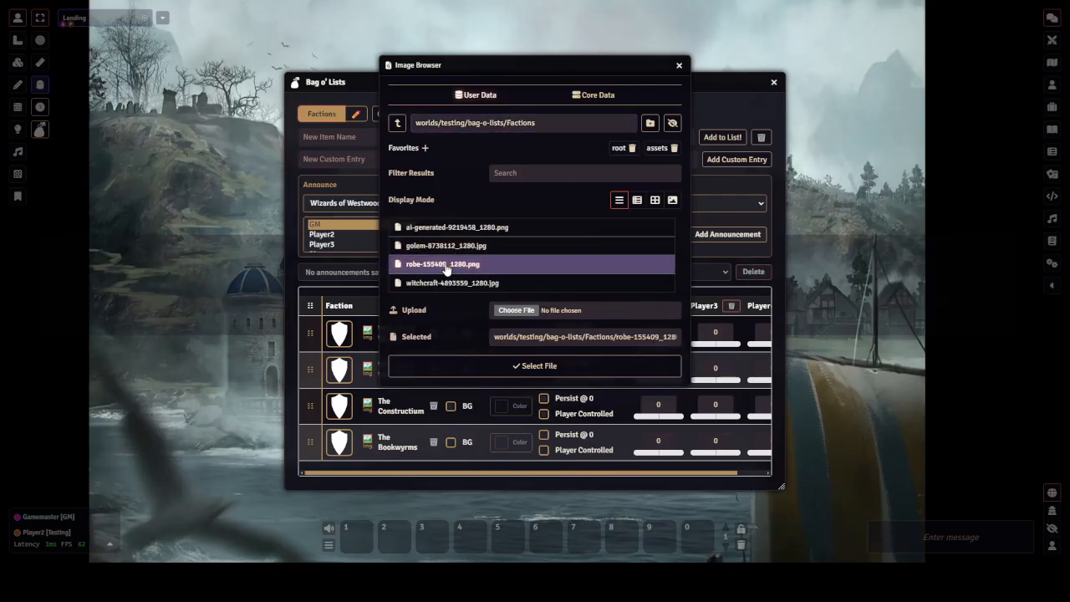
click(418, 366)
Set the Witches of Wildwood portrait to witchcraft-4893559_1280.jpg
click(340, 374)
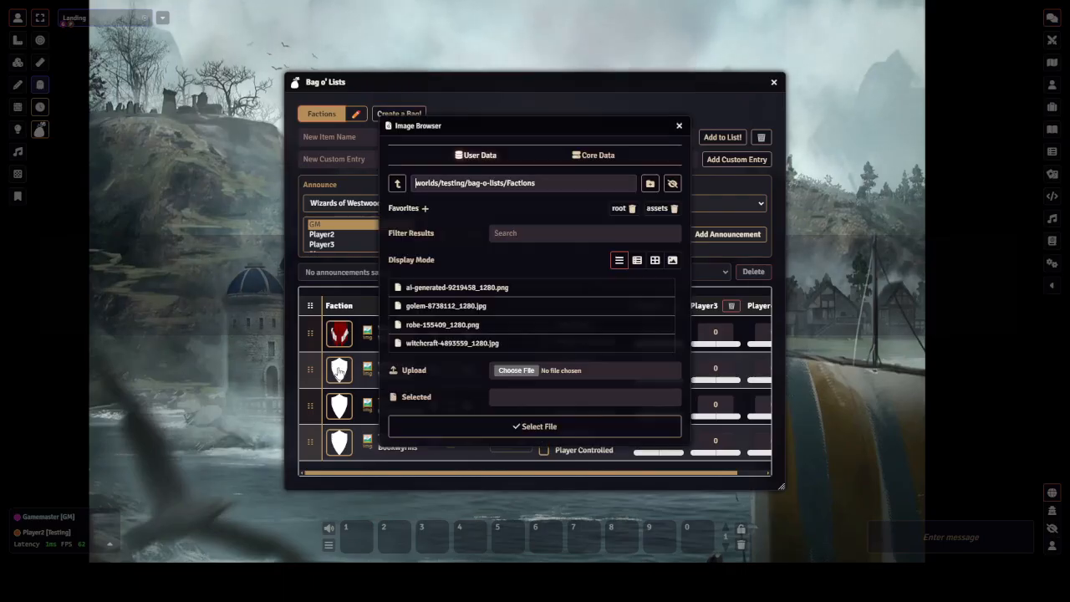
click(452, 342)
click(528, 427)
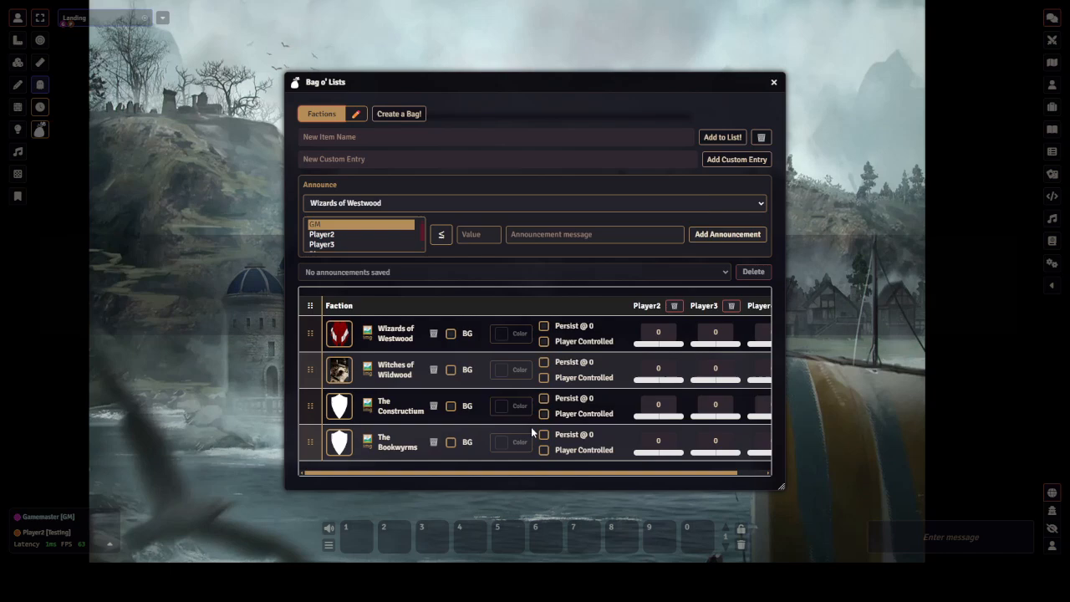
Set The Constructium portrait to golem-8738112_1280.jpg
click(346, 413)
click(446, 305)
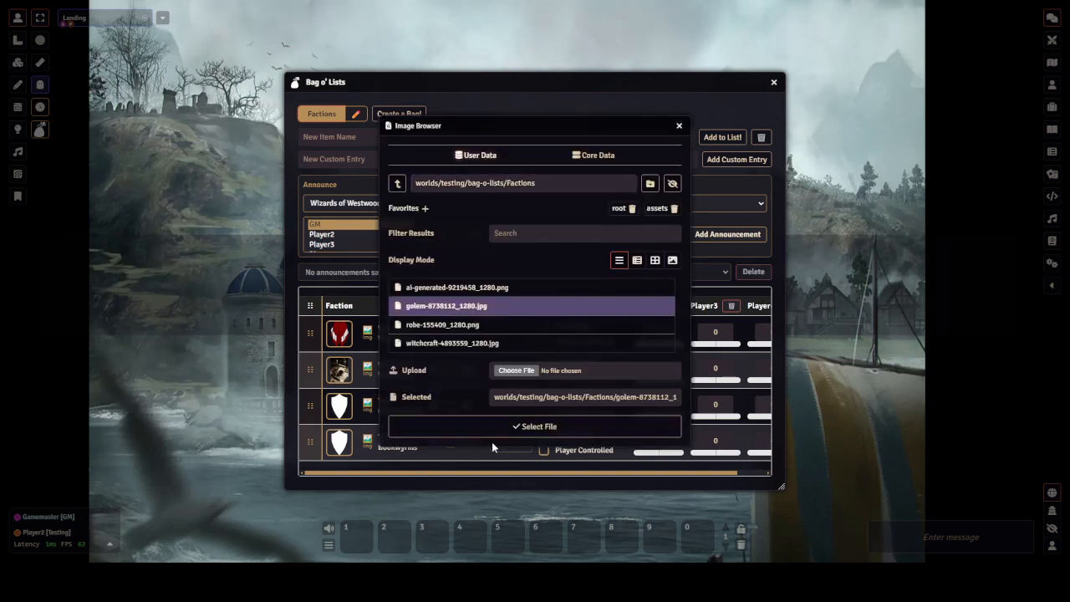
click(491, 428)
Set The Bookwyrms portrait to ai-generated-9219458_1280.png
click(343, 447)
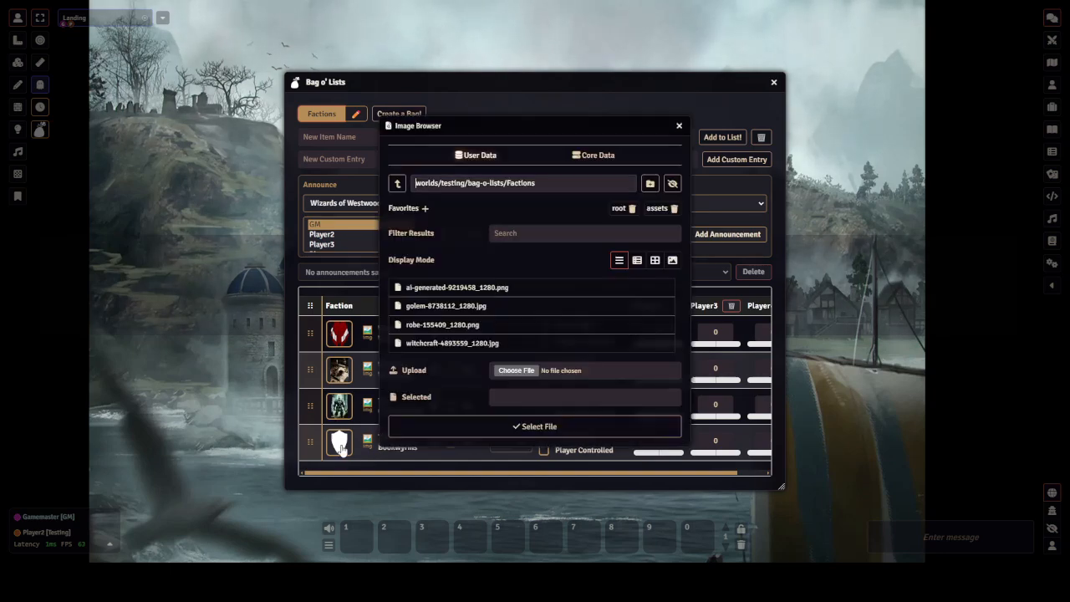
click(479, 290)
click(505, 427)
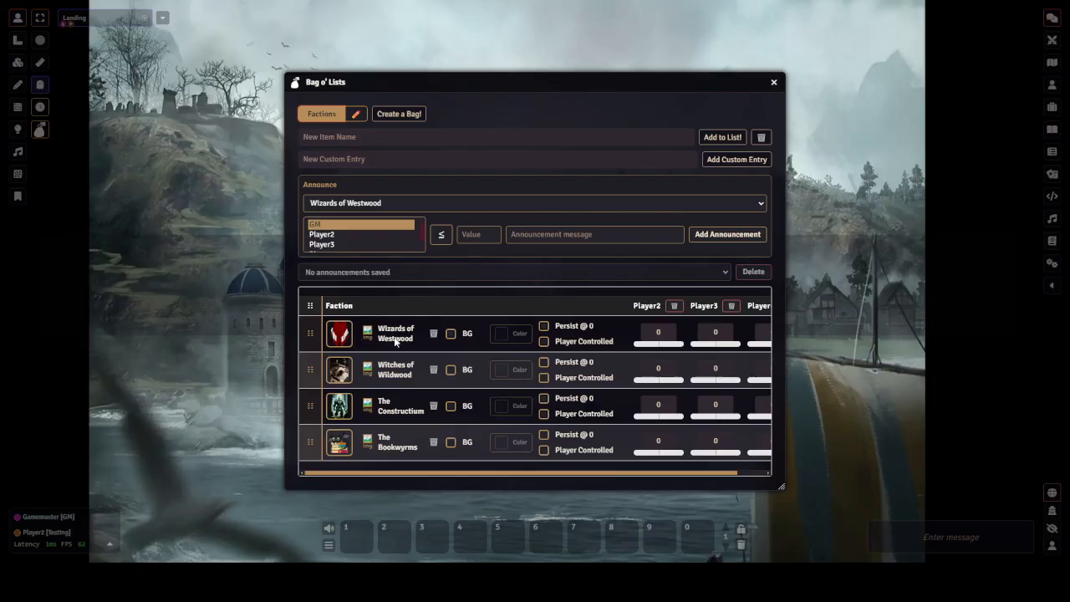
Enable the background for Wizards of Westwood and choose a teal background colour
click(451, 334)
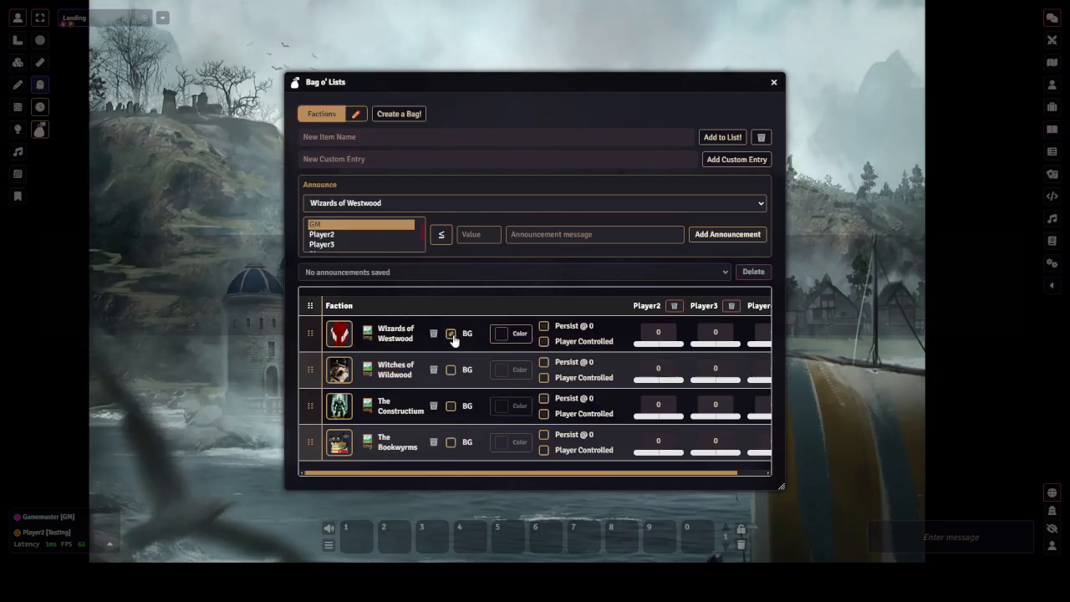
click(507, 335)
click(540, 165)
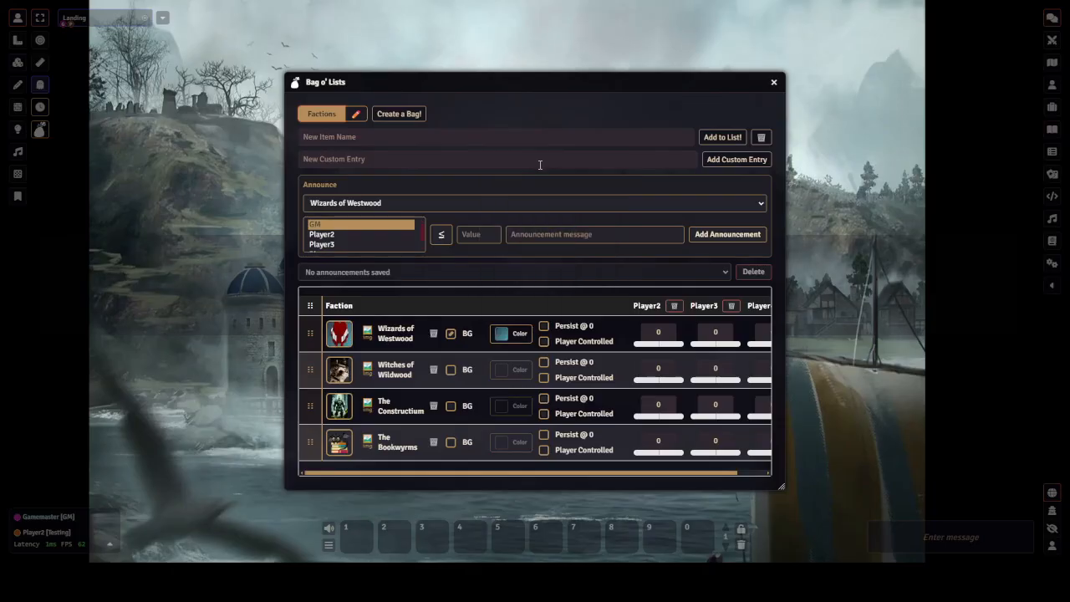
Edit the Wizards of Westwood token portrait, zooming to 90% and nudging its position, then save
click(367, 334)
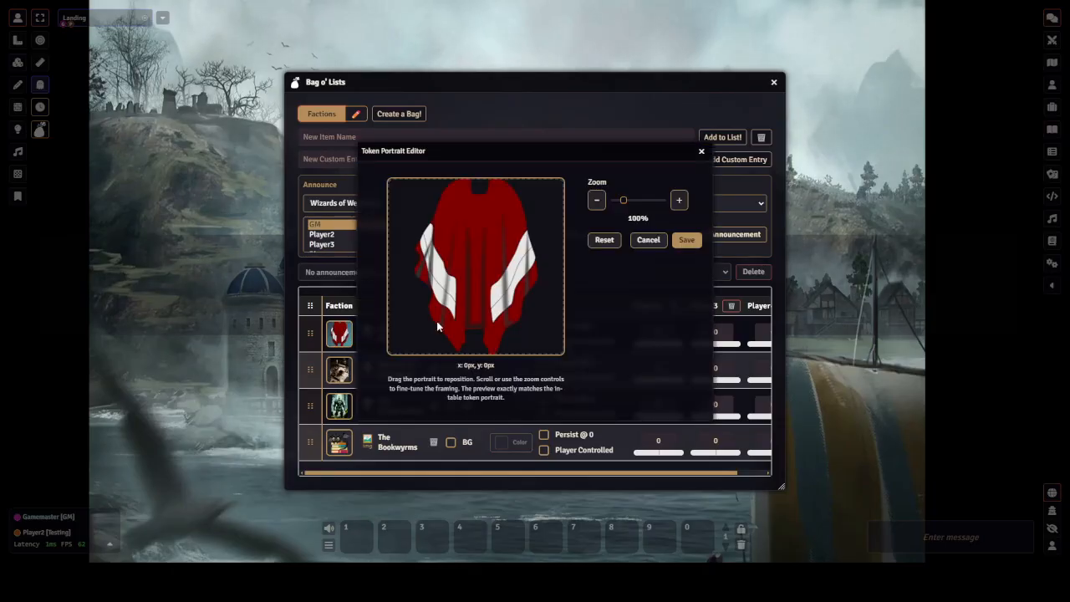
scroll(500, 243, down, 1)
drag(500, 236, 495, 238)
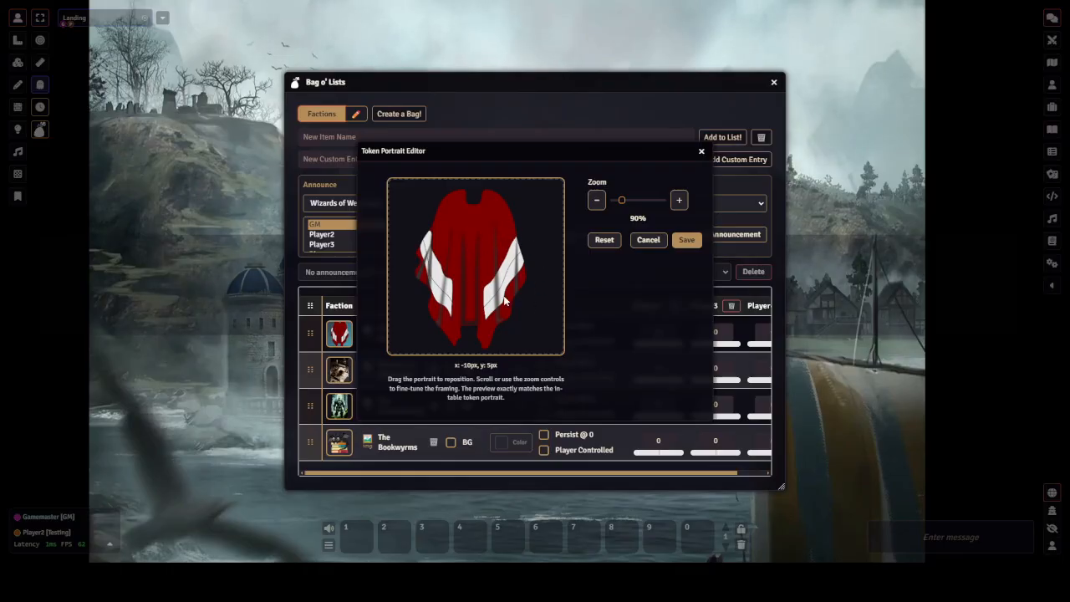
mouse_move(508, 302)
mouse_down()
mouse_move(443, 248)
mouse_move(507, 299)
mouse_up()
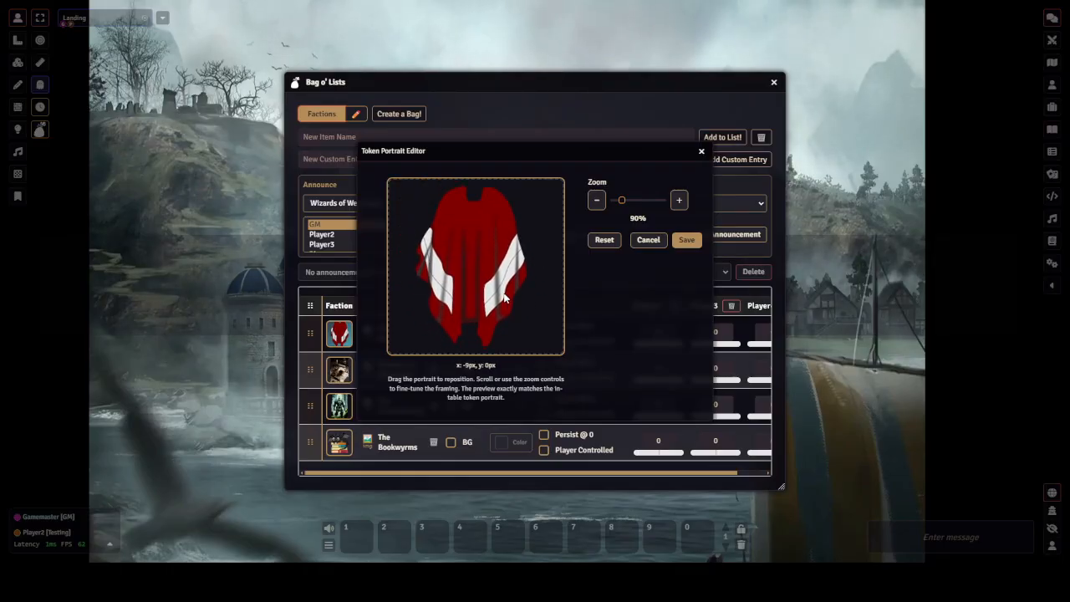
click(684, 240)
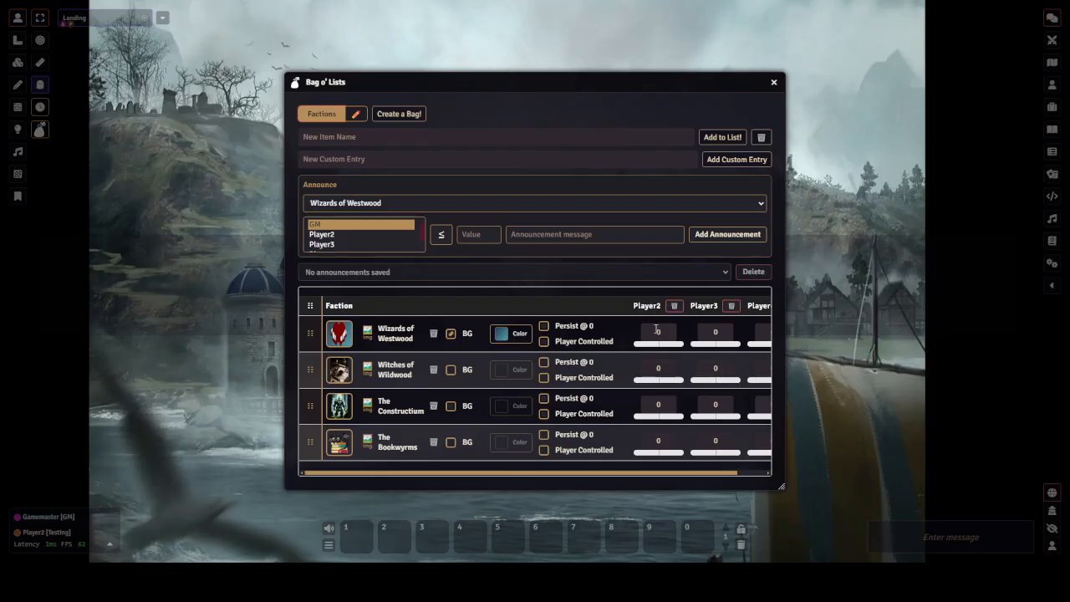
Enable Persist @ 0 for all four factions
click(543, 326)
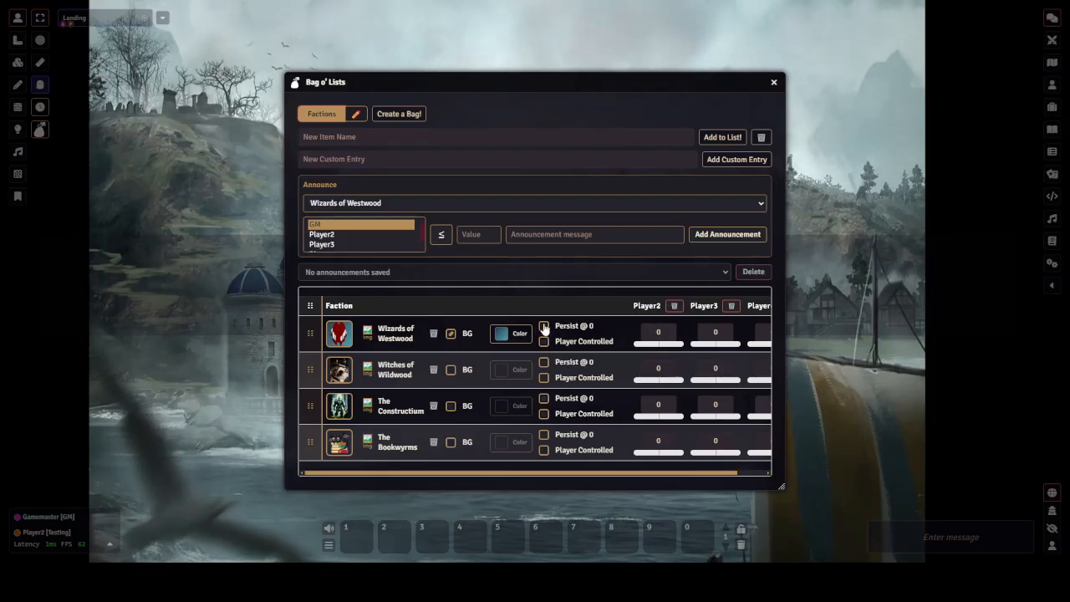
click(543, 362)
click(543, 397)
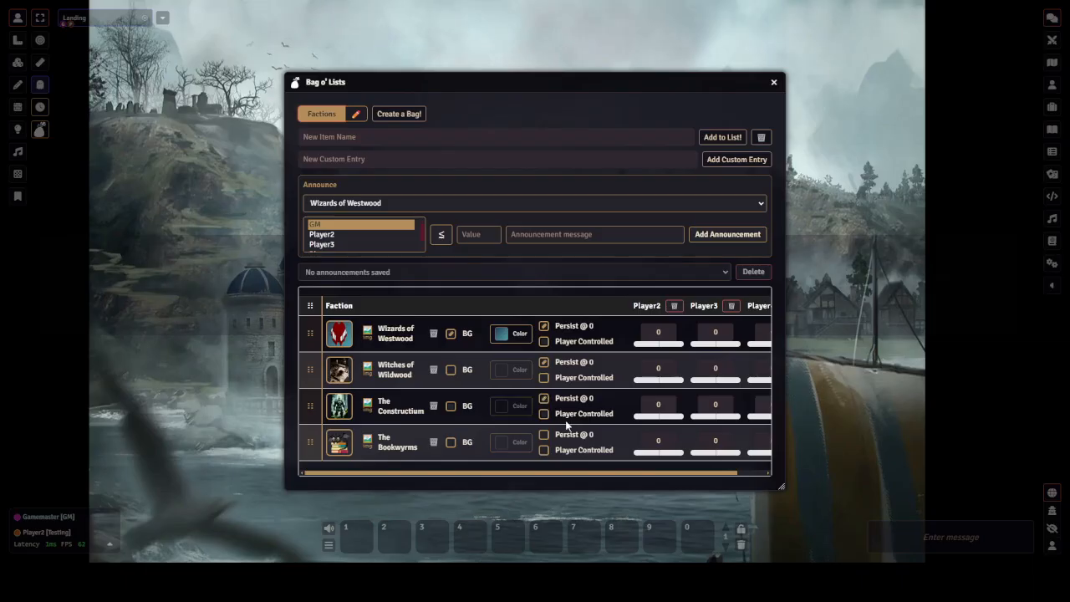
click(543, 434)
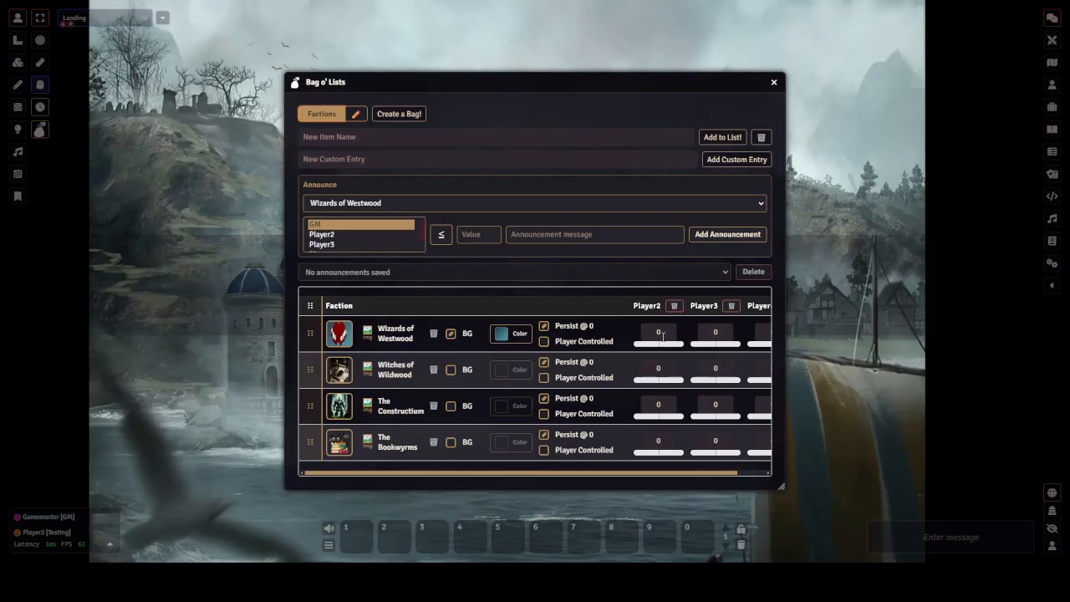
Set Player2's reputation values to 11 for Wizards of Westwood, -22 for Witches of Wildwood, 23 for The Constructium and 34 for The Bookwyrms
click(648, 333)
text(11)
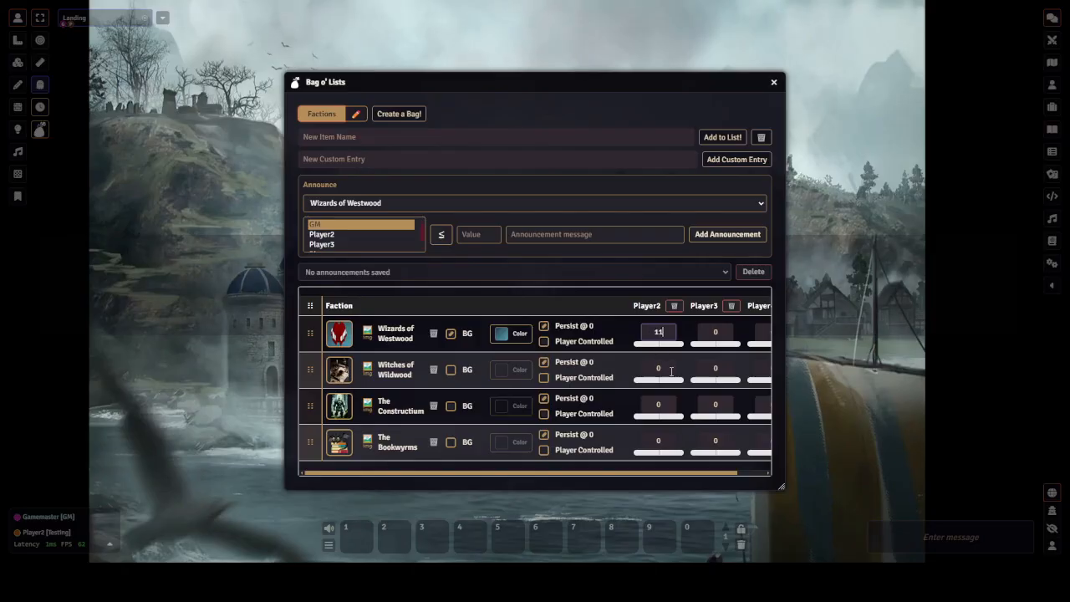
click(637, 373)
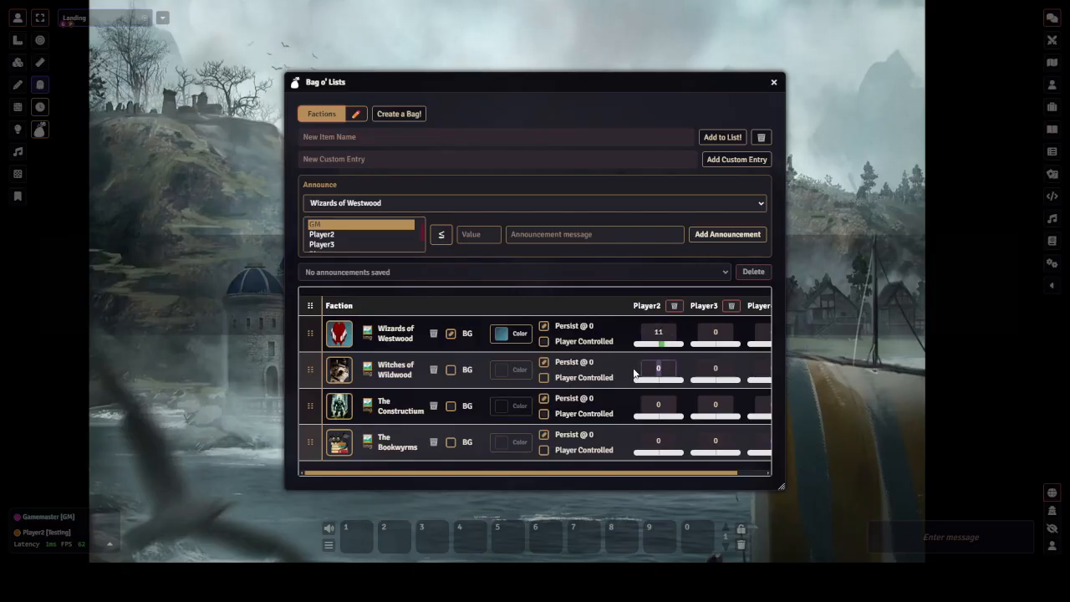
text(-22)
key(Return)
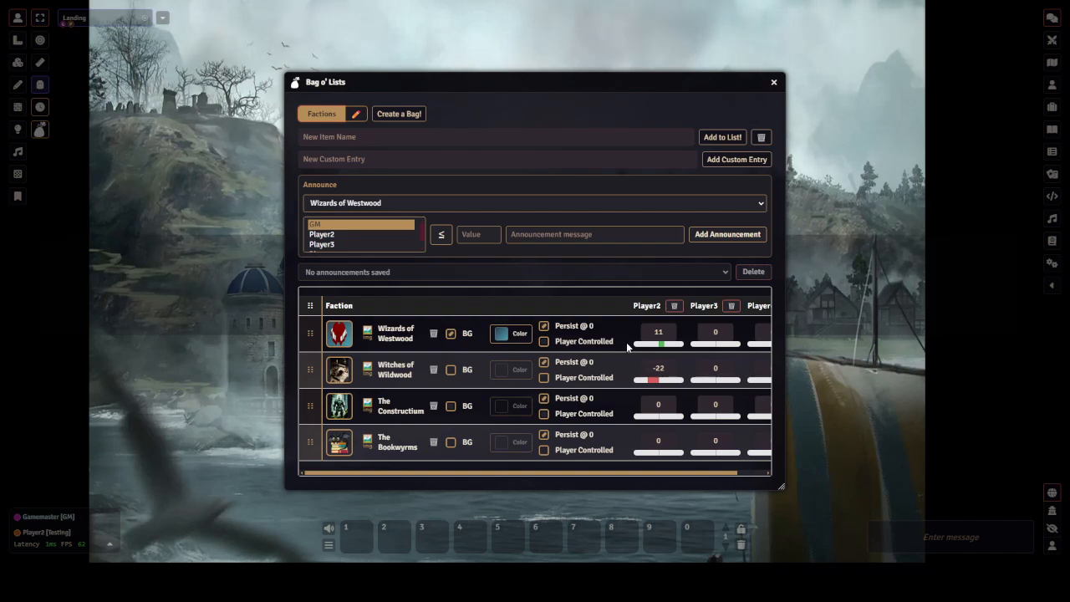
click(665, 407)
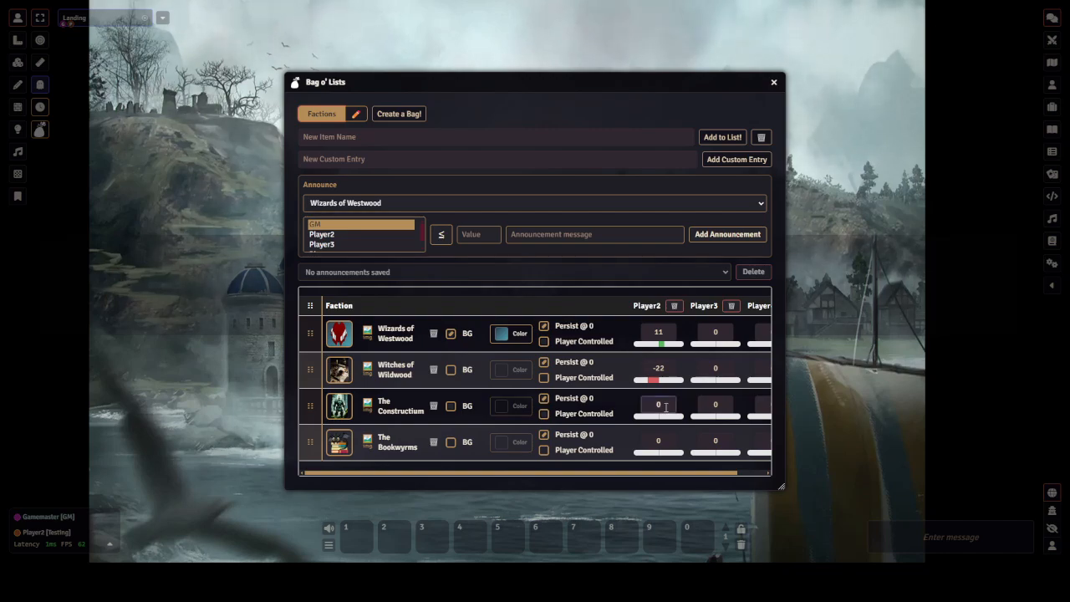
key(BackSpace)
text(23)
key(Return)
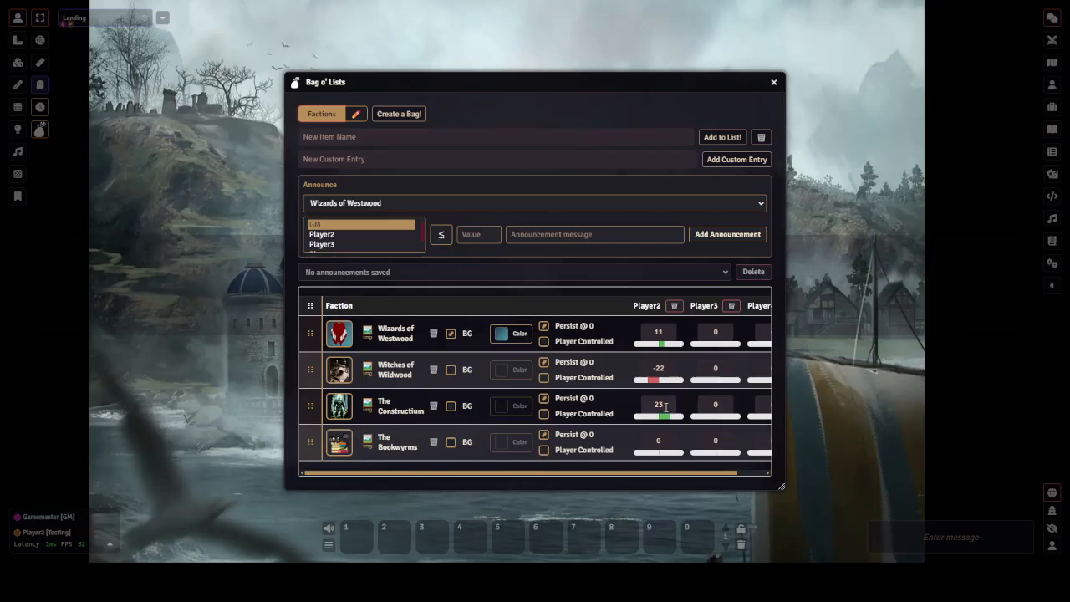
click(668, 442)
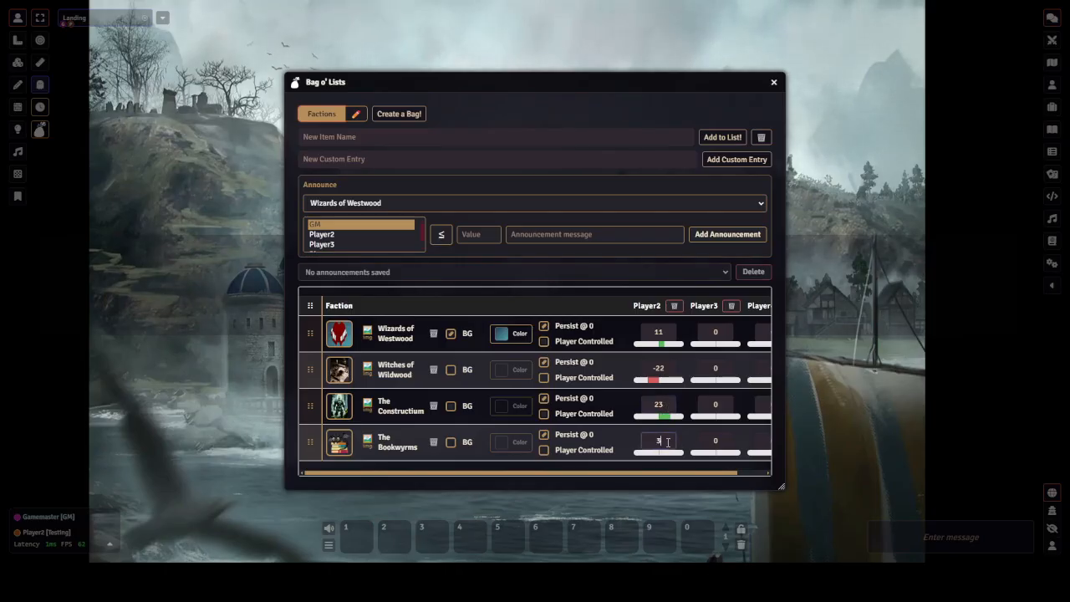
text(34)
key(Return)
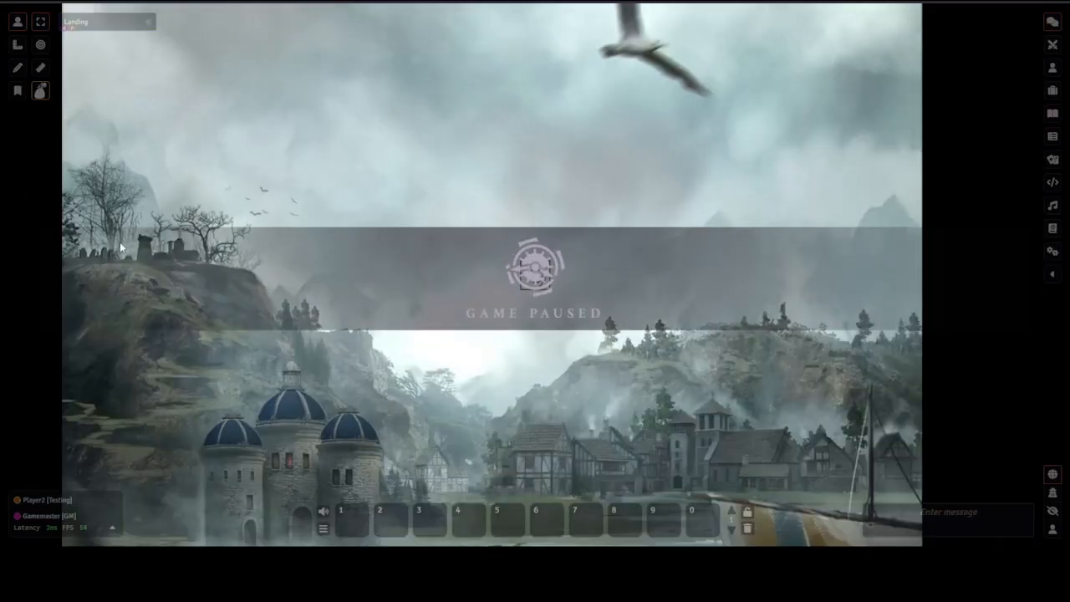
In the player's client, open the Factions bag and switch the Wizards of Westwood background to an orange colour
click(41, 91)
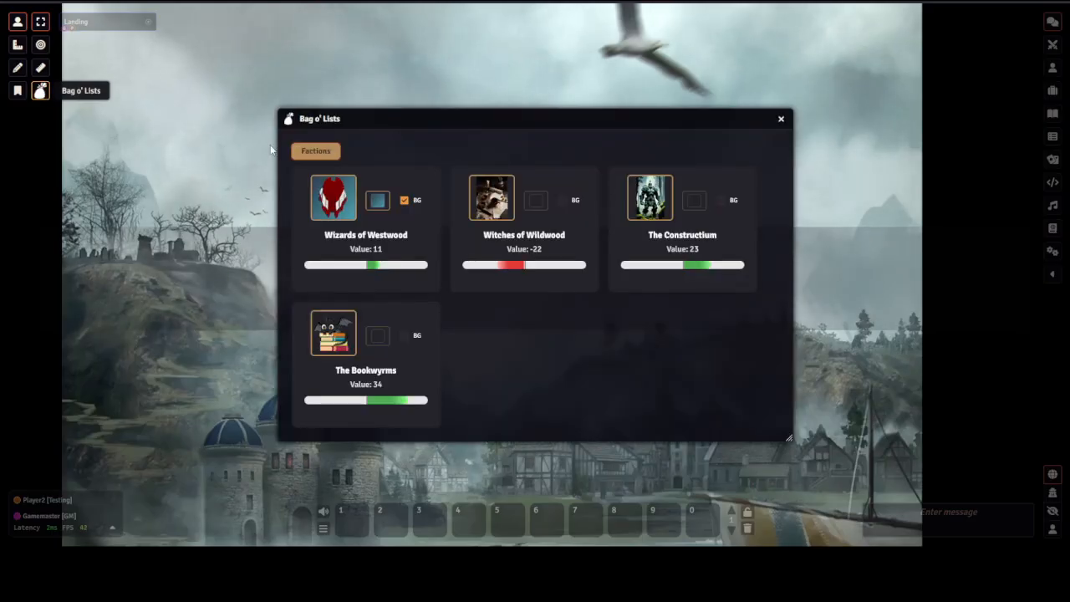
click(379, 205)
click(409, 247)
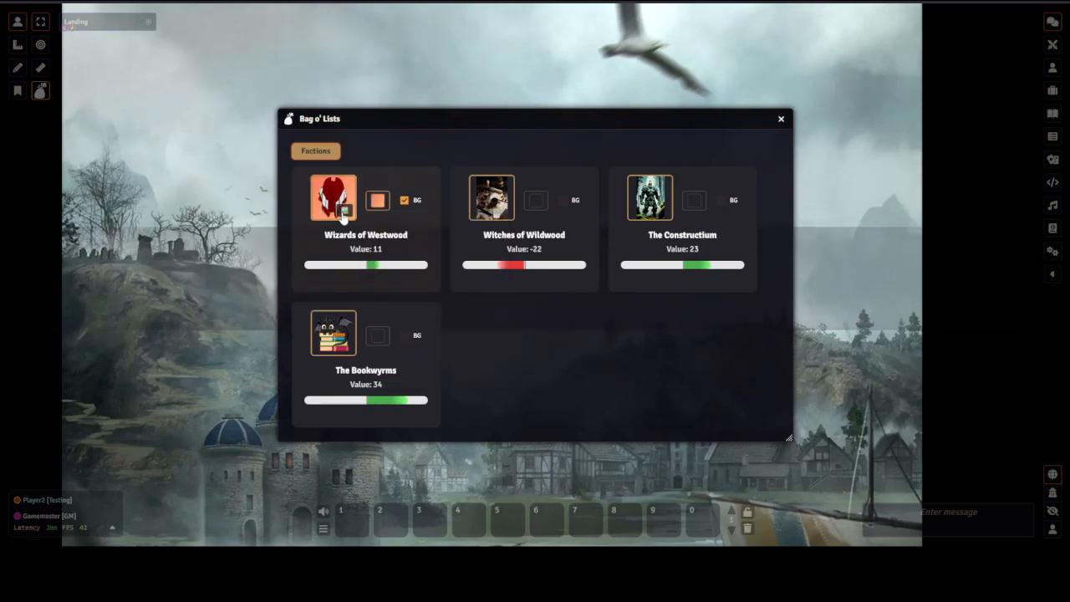
Edit the Wizards of Westwood token portrait from the player's view, nudging its position, then save
click(335, 205)
drag(460, 229, 448, 227)
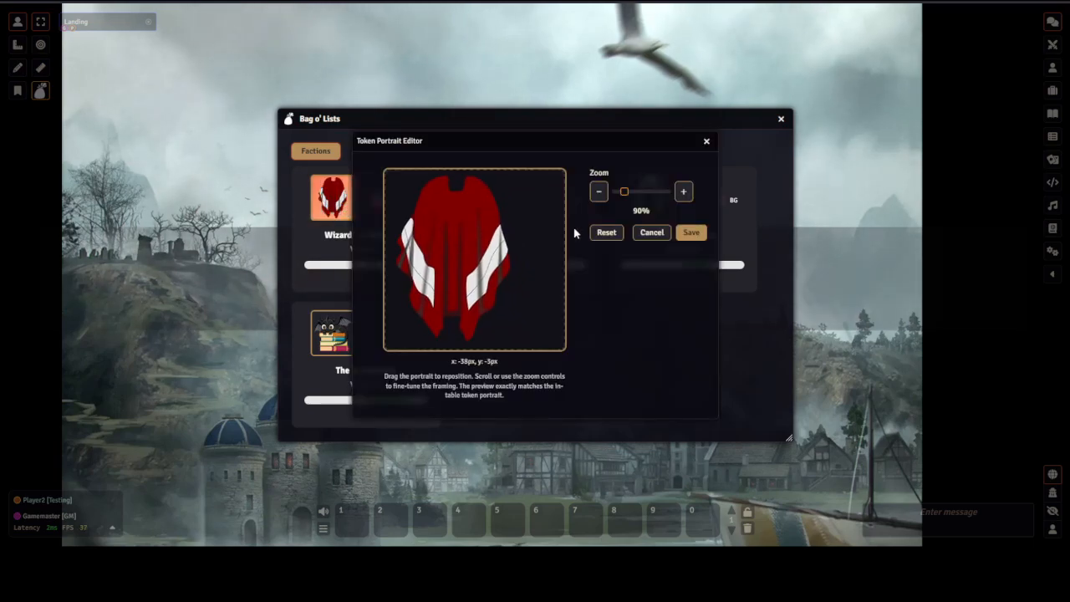
click(689, 233)
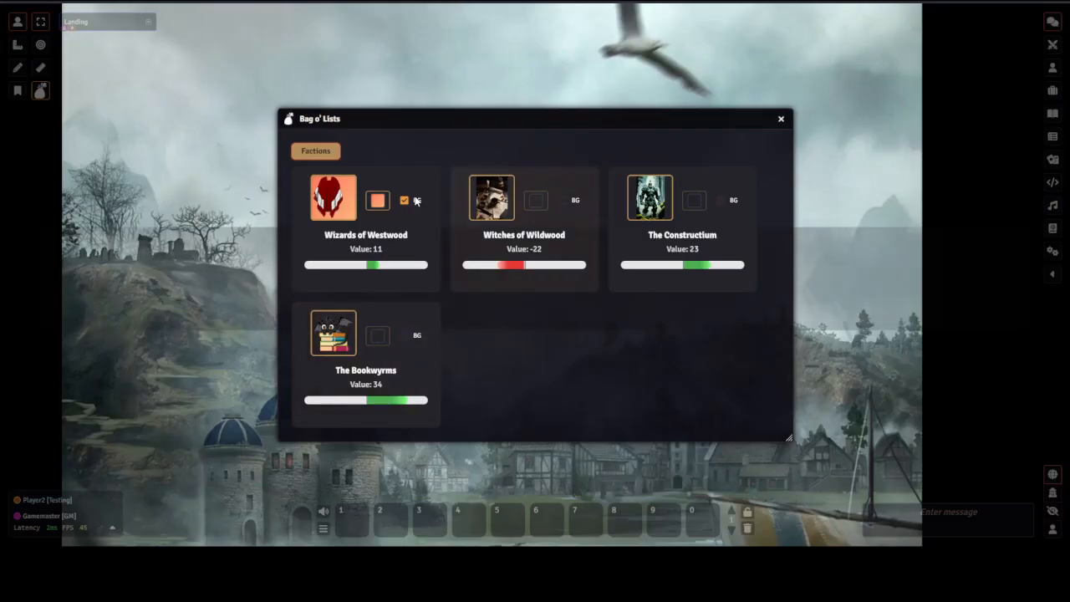
Resize the player's bag window into a single row of four faction cards and move it to the top right
drag(686, 114, 516, 55)
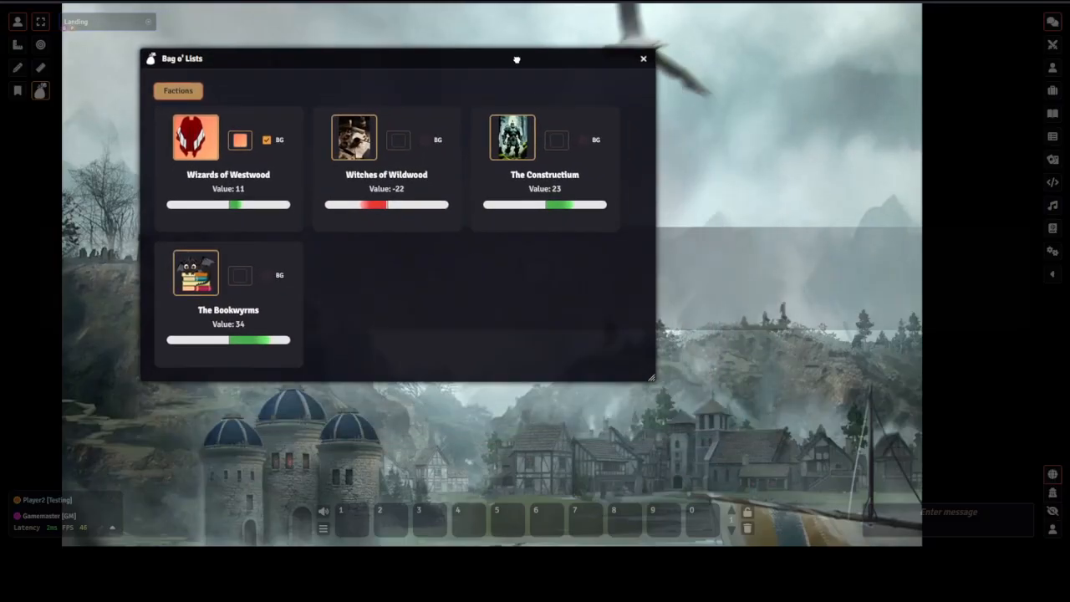
drag(651, 377, 757, 247)
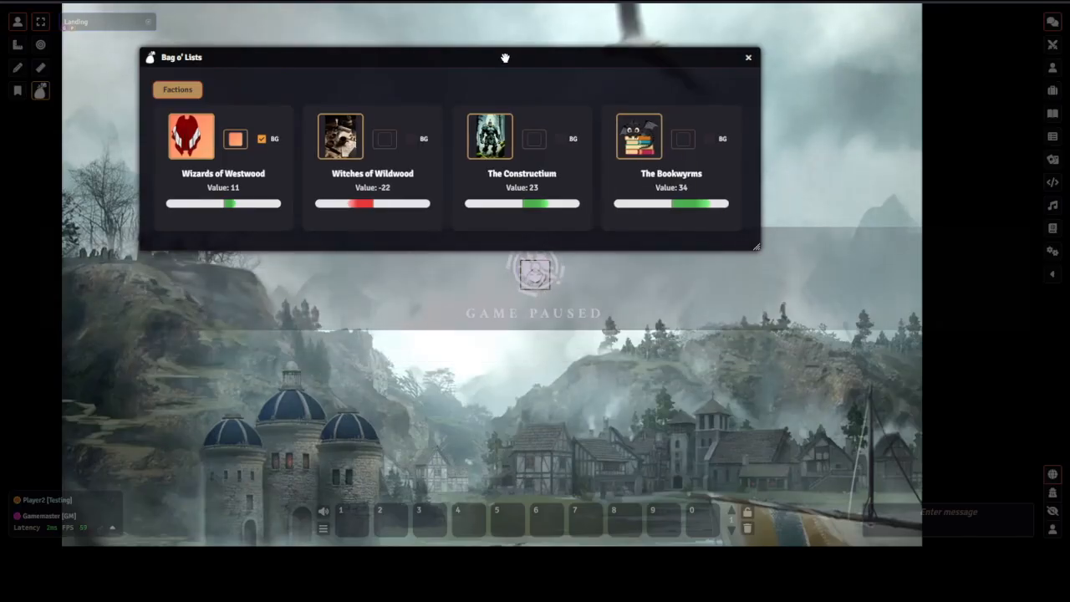
drag(510, 59, 762, 32)
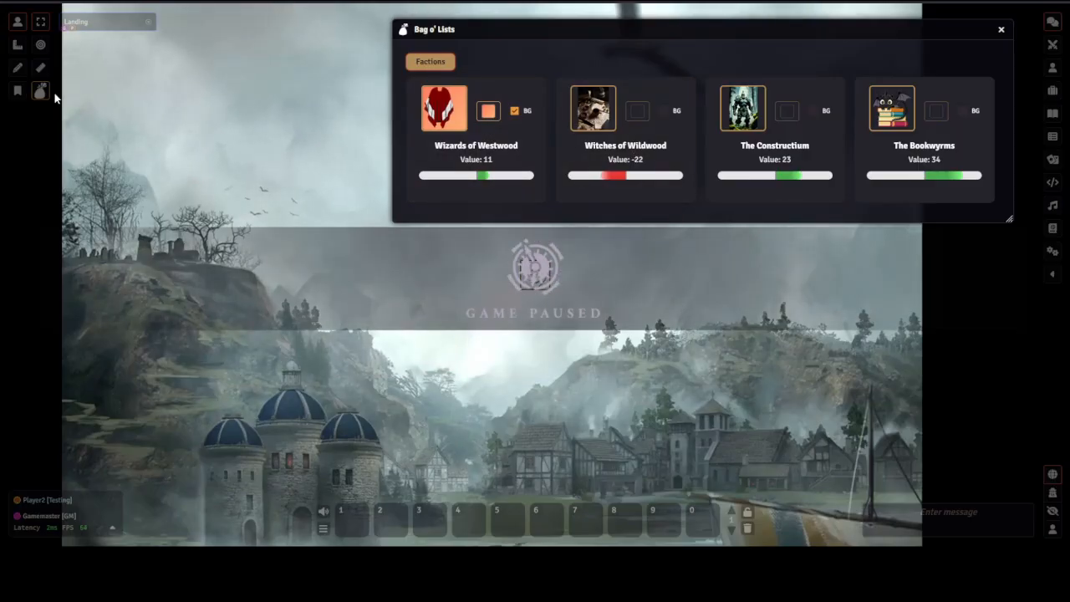
drag(503, 31, 330, 79)
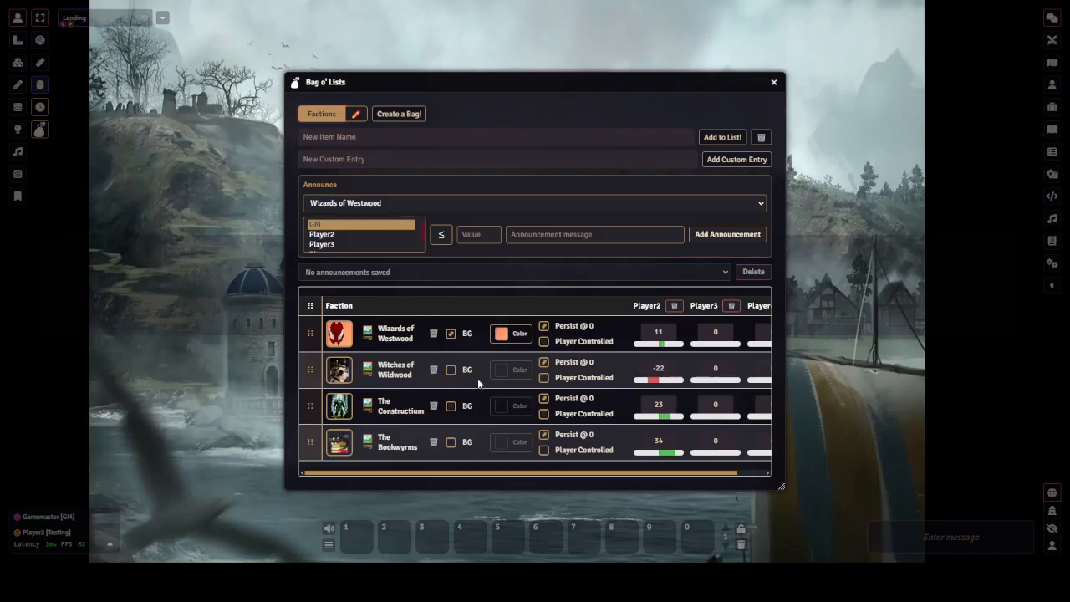
Create a new bag named Ammunition
click(397, 117)
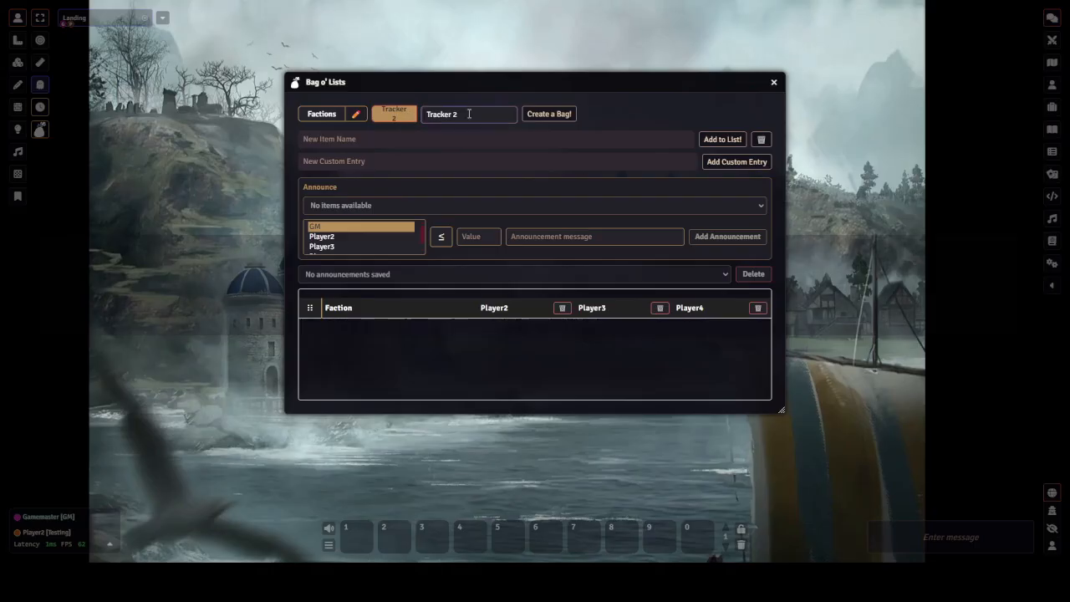
text(Ammuntio)
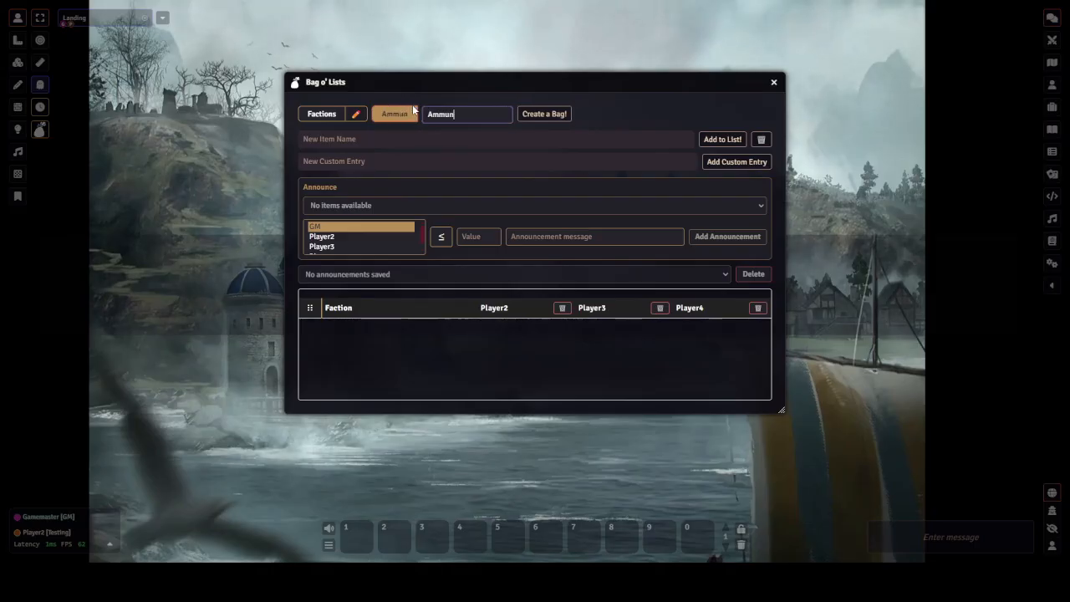
key(BackSpace)
key(BackSpace)
key(BackSpace)
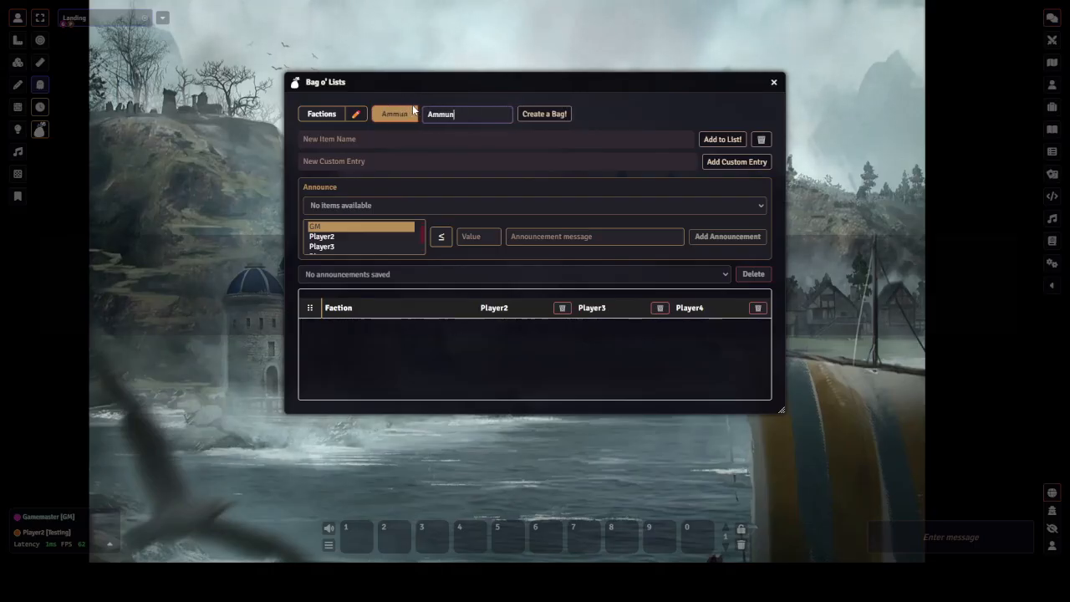
text(ition)
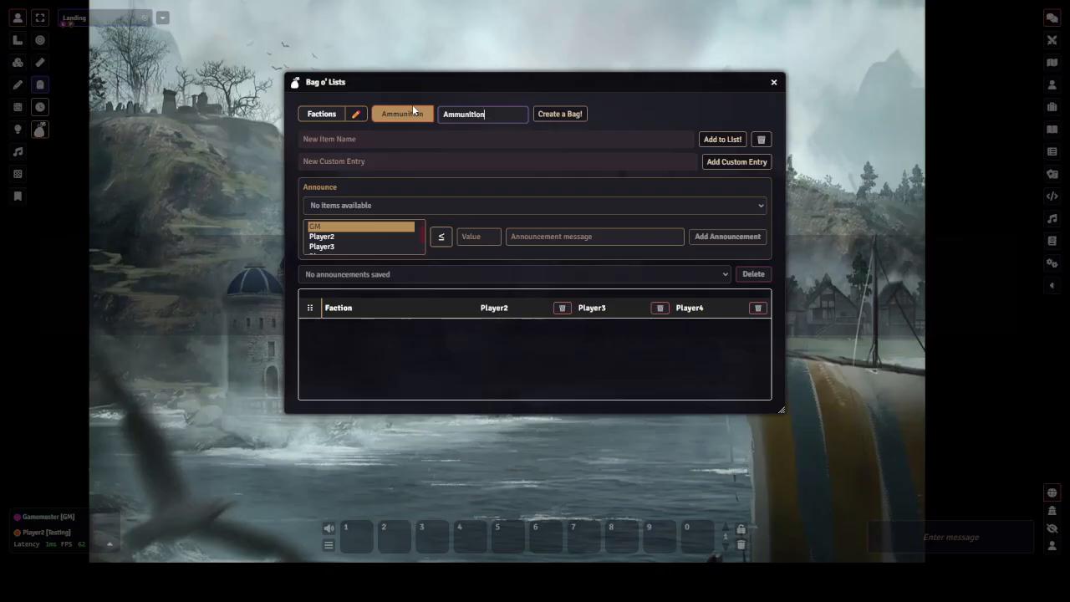
key(Return)
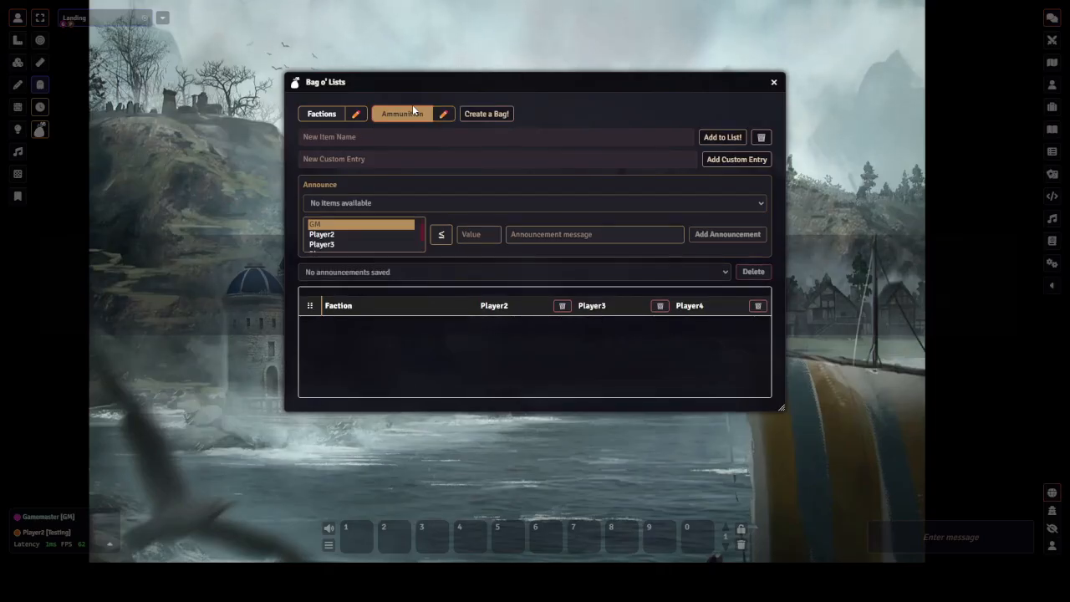
Add Arrows, Bombs and Poison as items in the Ammunition bag
click(389, 138)
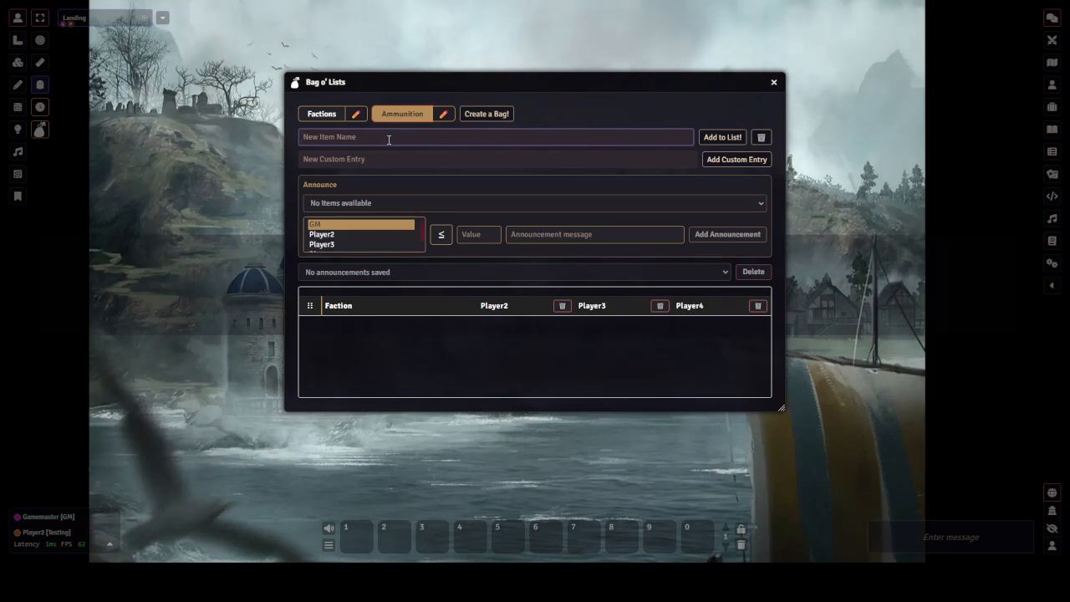
text(Ao)
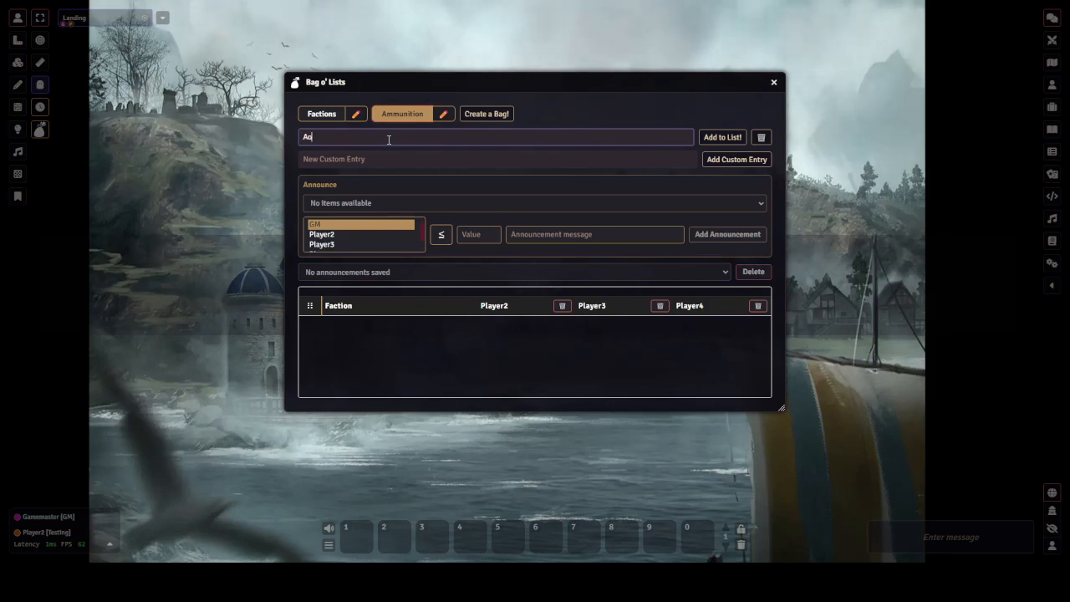
key(Return)
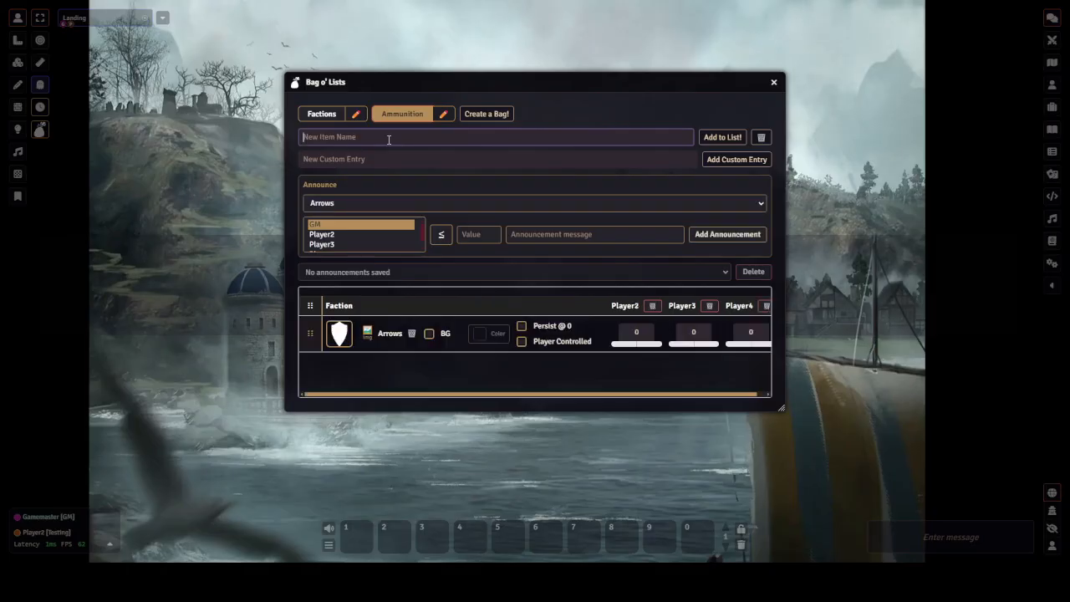
text(Bombs)
key(Return)
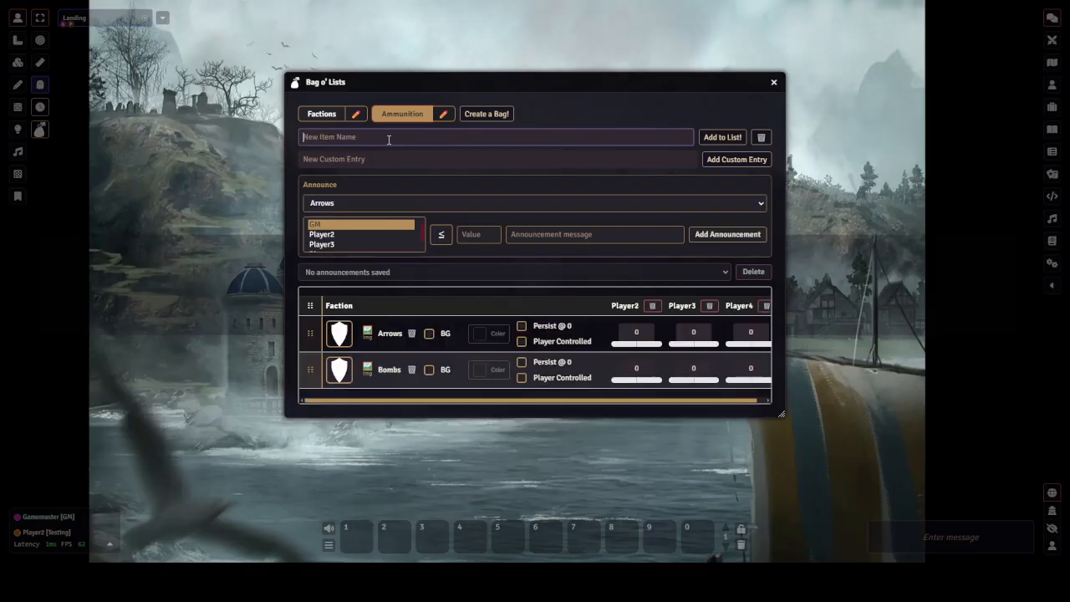
text(Poison)
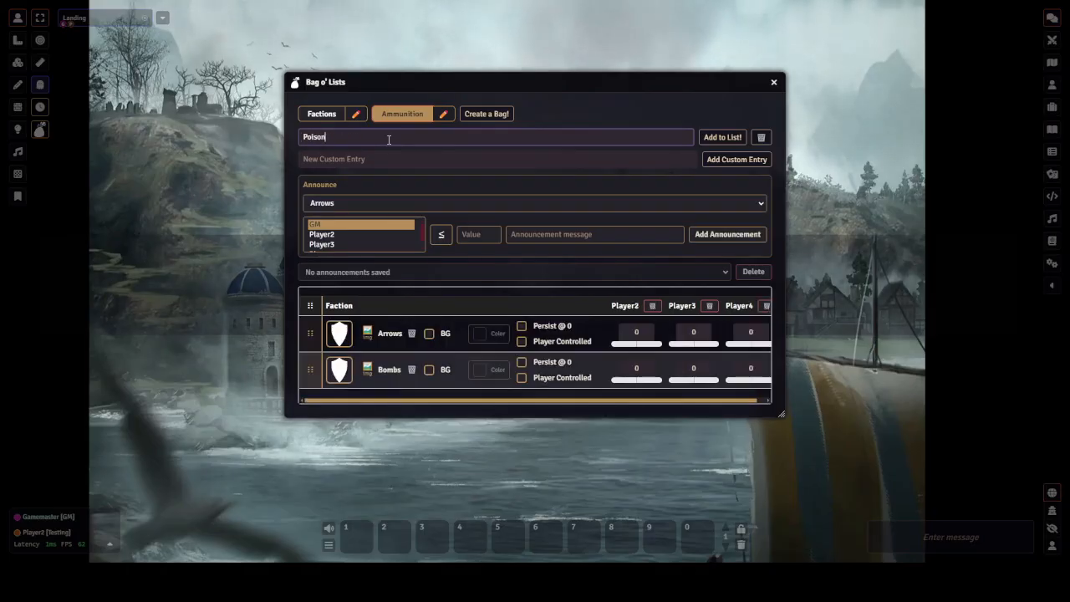
key(Return)
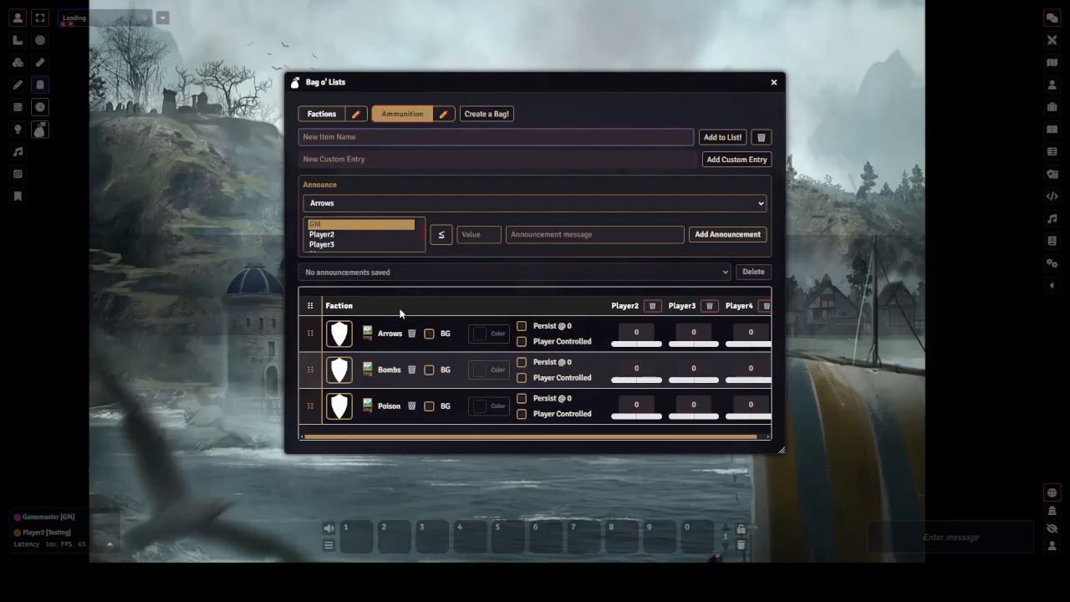
Set the Arrows portrait to arc-2026927_1280.png from the Ammunition folder, zoom it to 80% and save
click(338, 333)
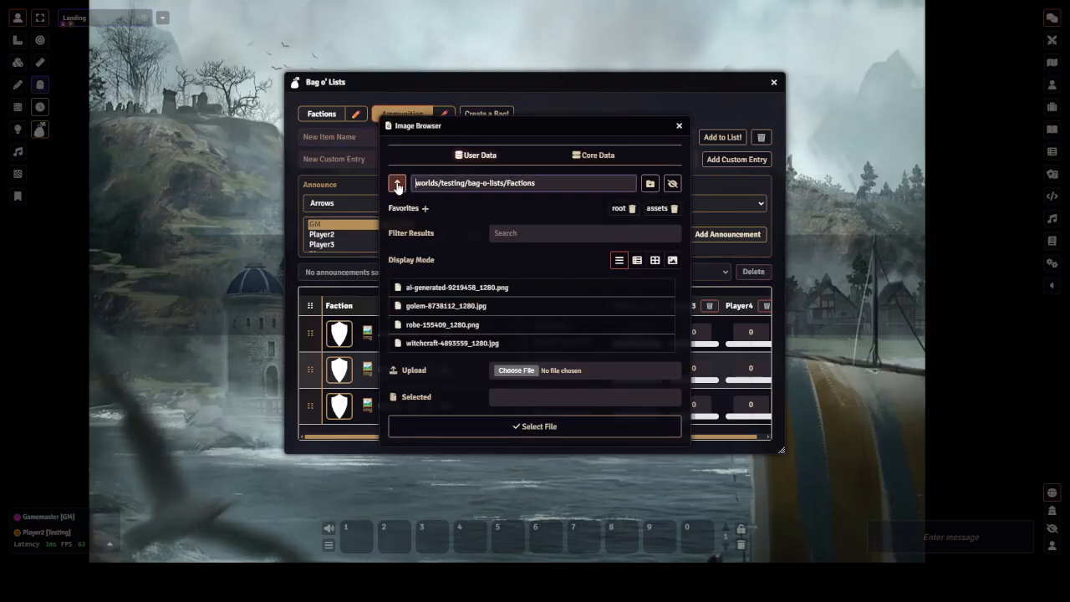
click(398, 185)
click(436, 291)
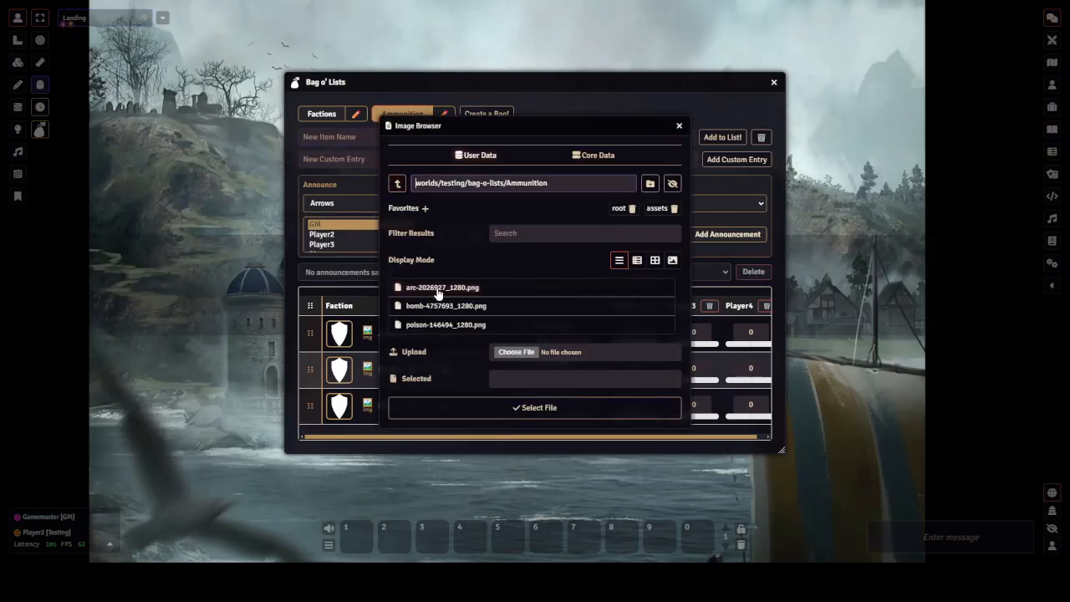
click(437, 290)
click(520, 409)
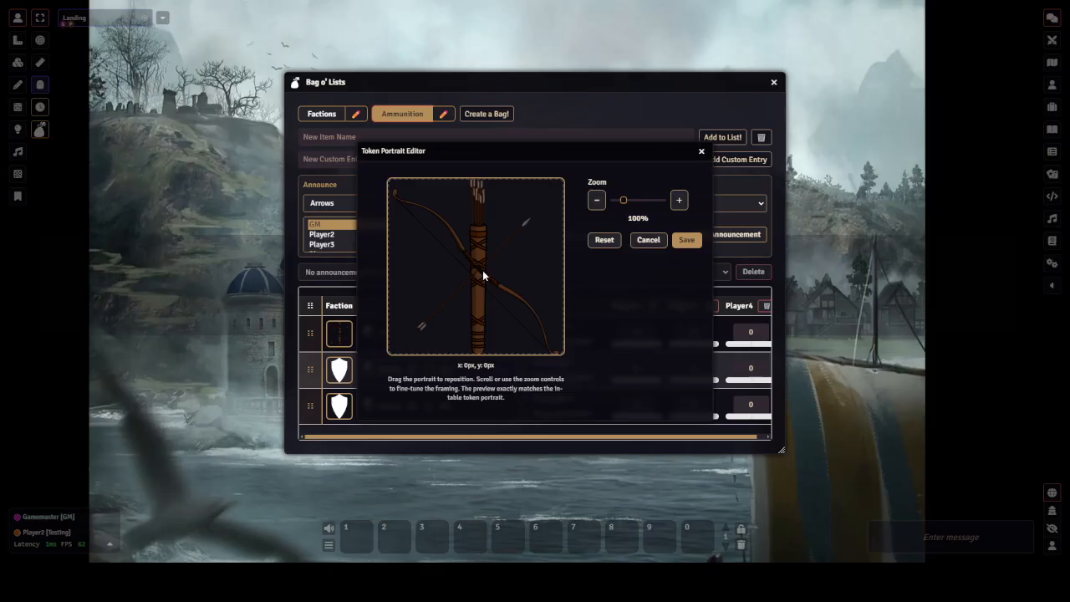
scroll(482, 270, down, 2)
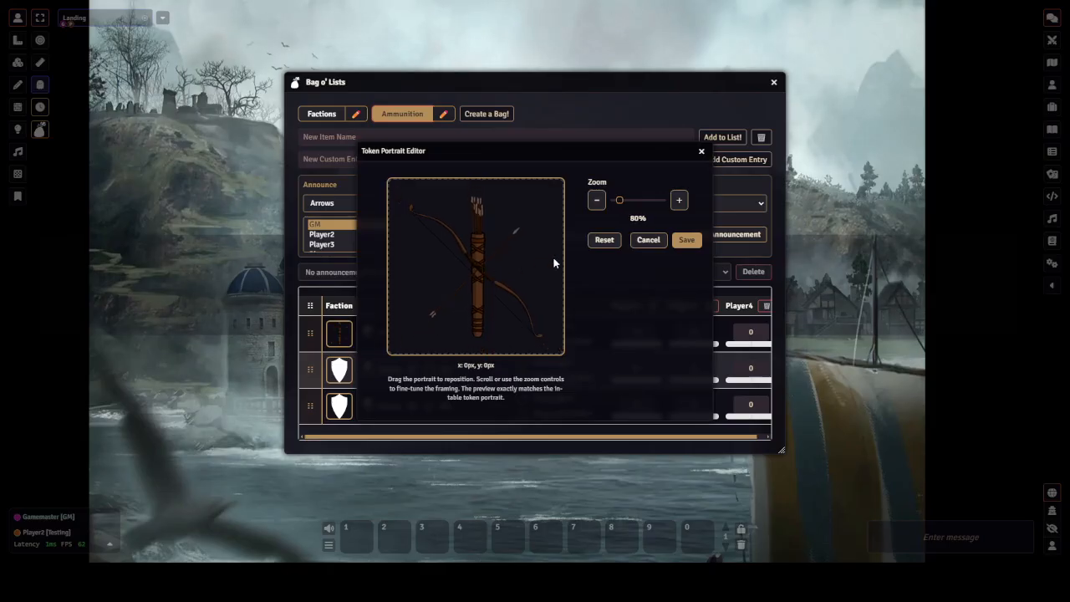
click(685, 240)
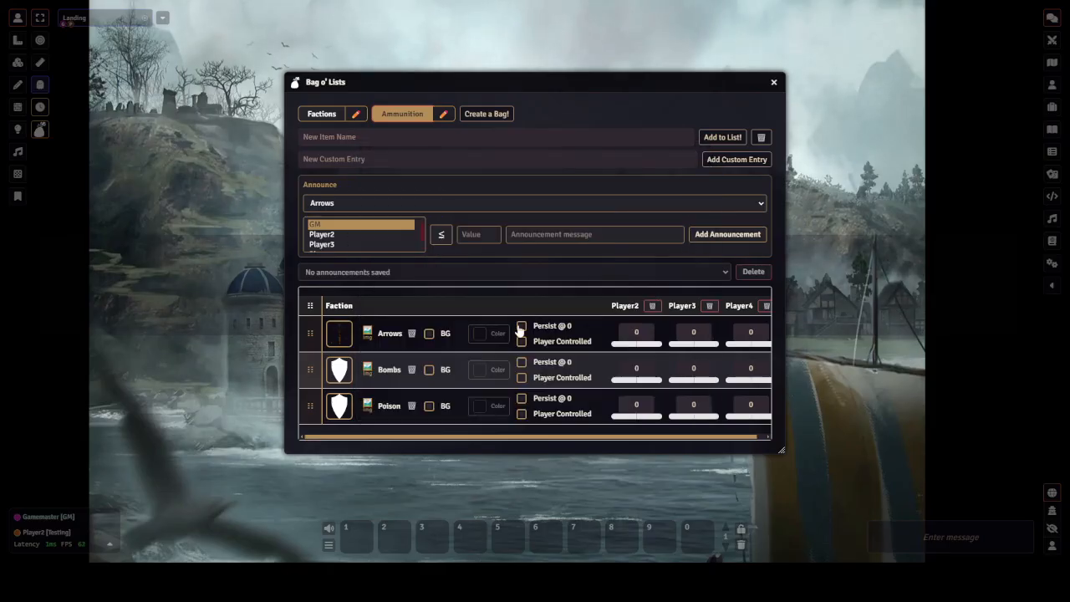
Enable the background for Arrows and set its colour to Forest Gradient
click(429, 333)
click(498, 333)
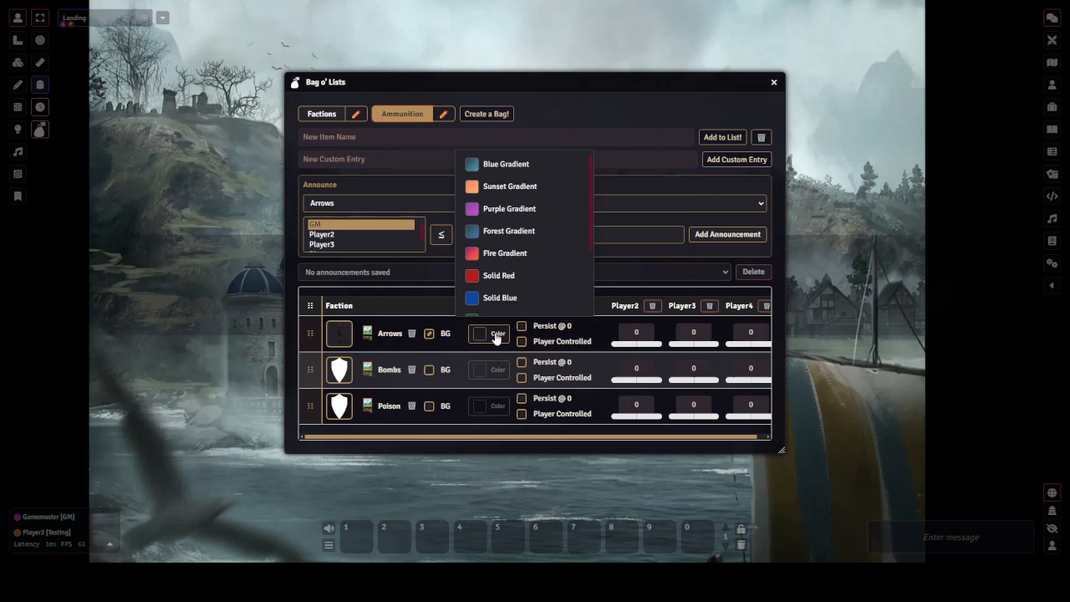
click(520, 192)
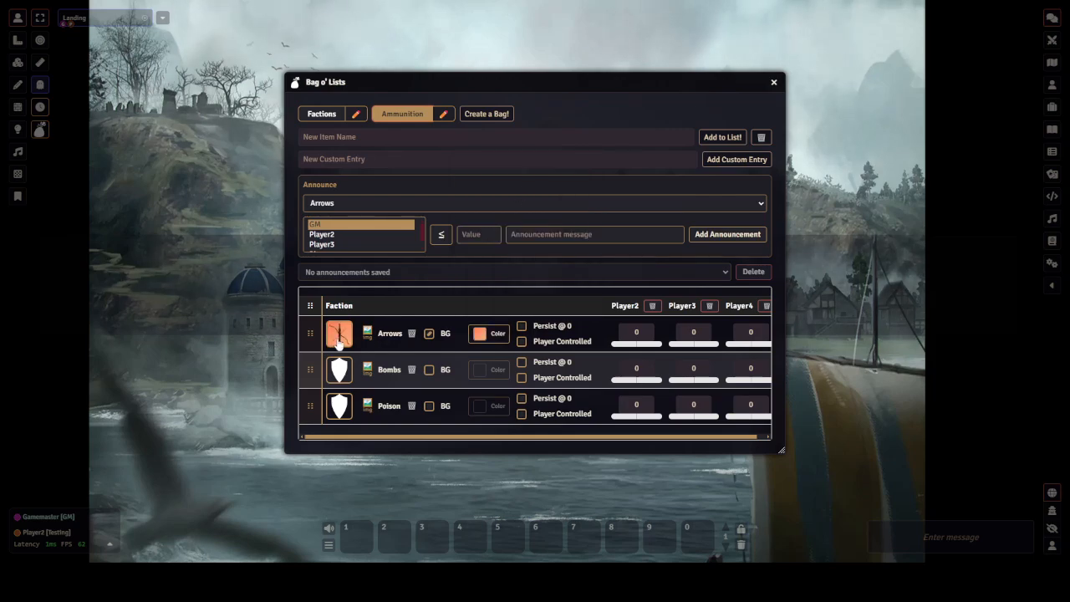
click(498, 334)
click(515, 231)
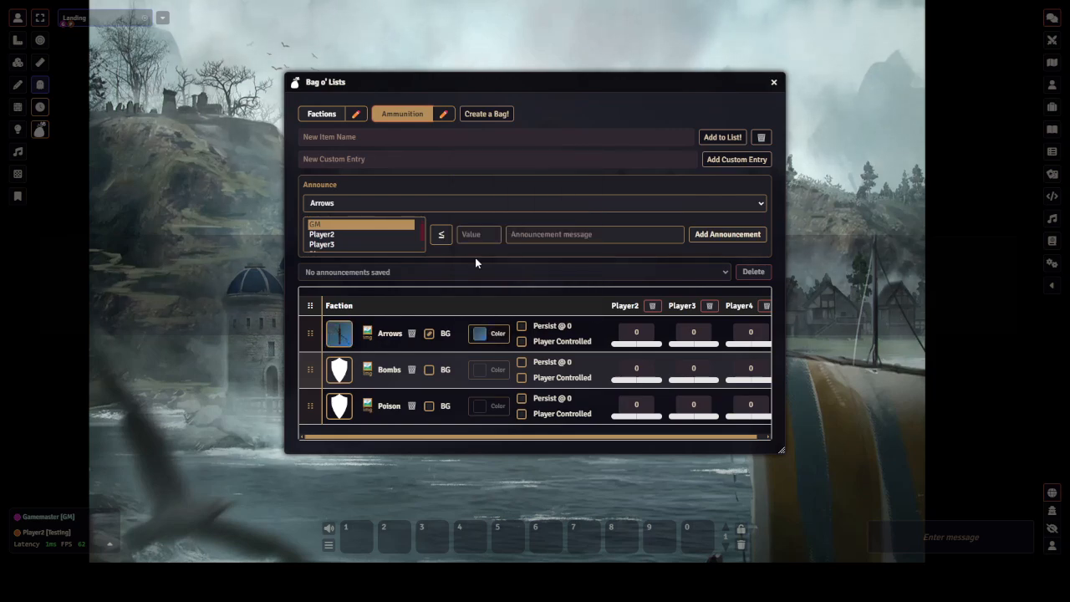
Set the Bombs portrait to bomb-4757693_1280.png from the Ammunition folder, zoom it to 85% and save
click(346, 372)
click(445, 315)
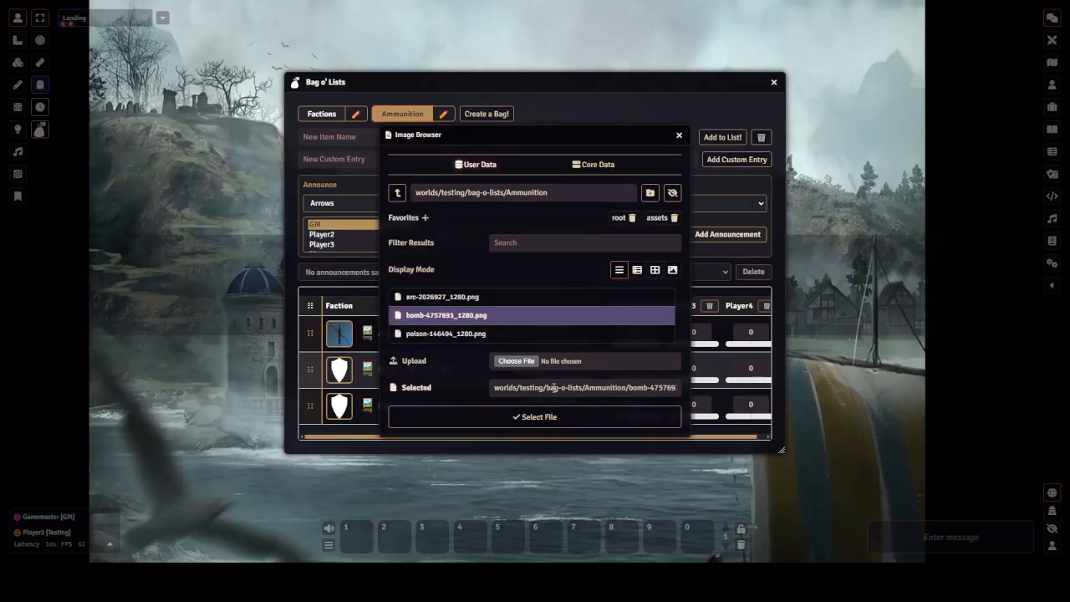
click(528, 422)
click(365, 374)
scroll(463, 303, down, 2)
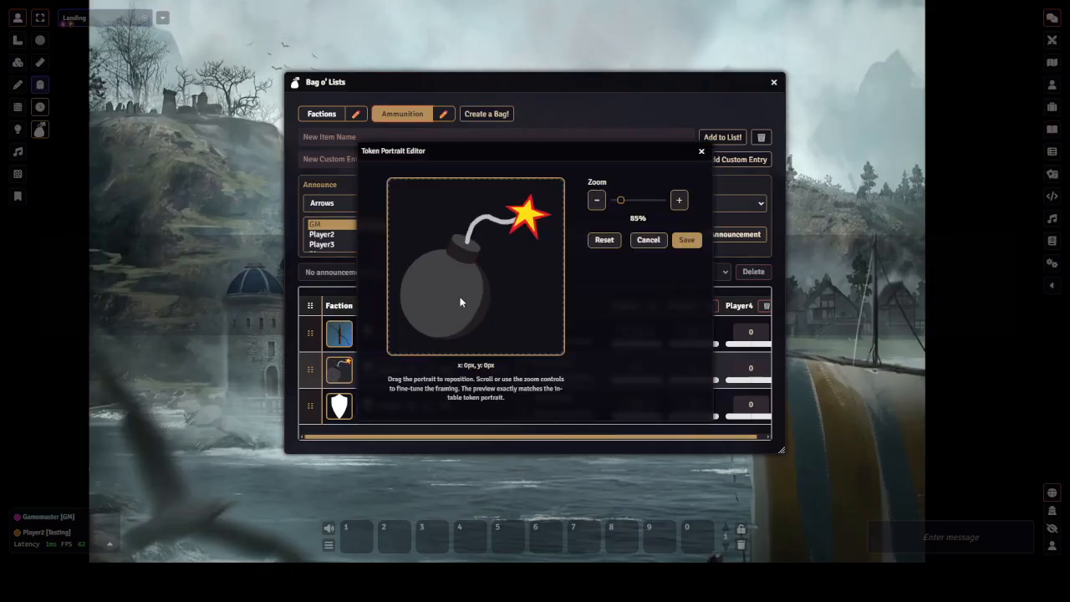
click(688, 243)
Enable the background for Bombs and set its colour to Solid Red
click(429, 369)
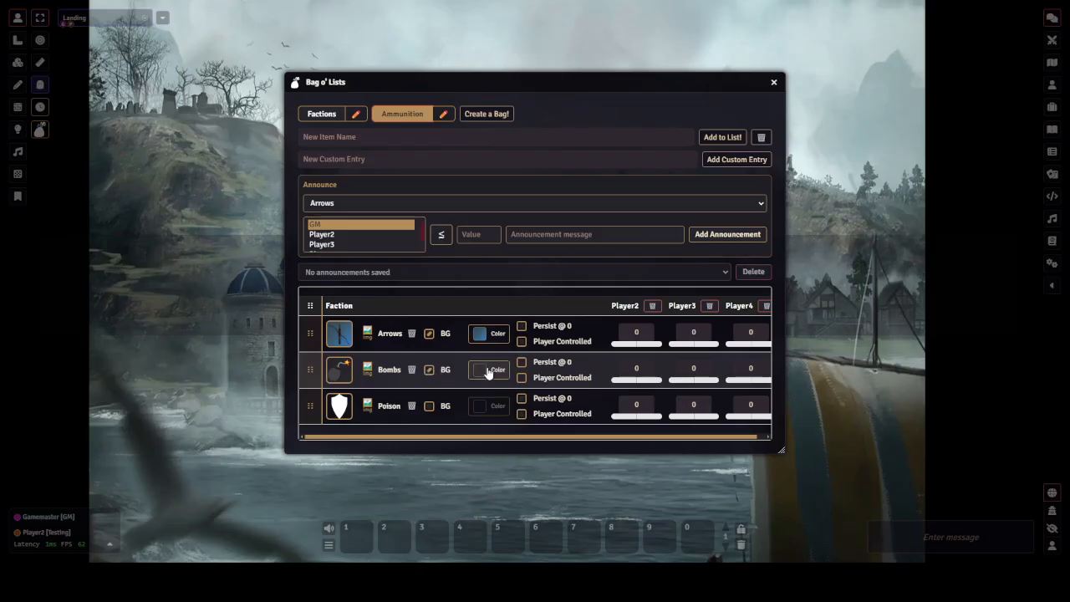
click(489, 369)
click(496, 311)
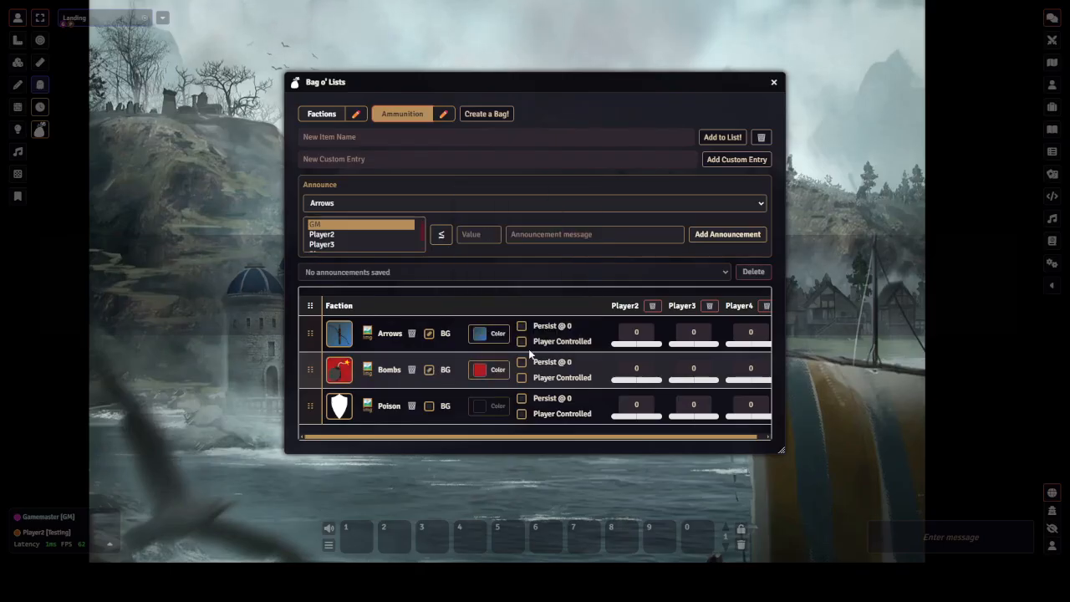
Set the Poison portrait to poison-146494_1280.png from the Ammunition folder and save it at 100% zoom
click(339, 406)
click(423, 333)
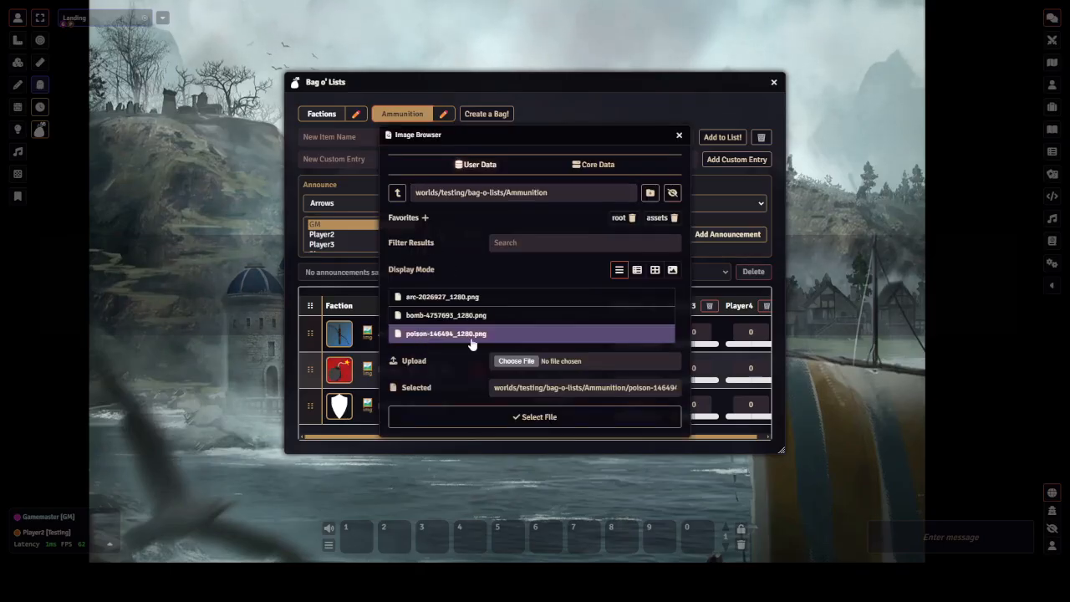
click(401, 416)
click(372, 405)
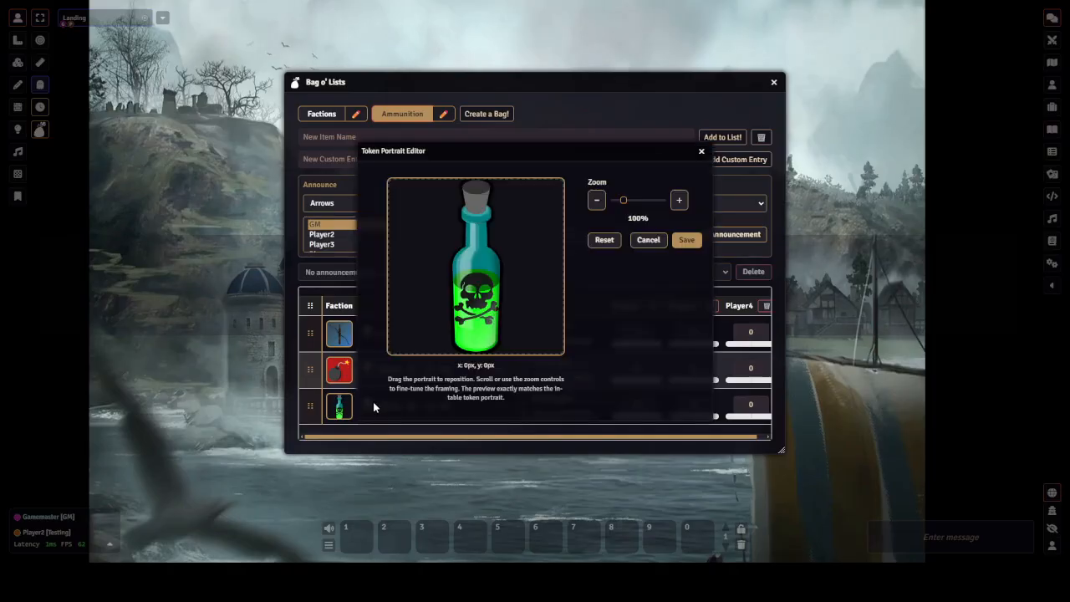
click(687, 239)
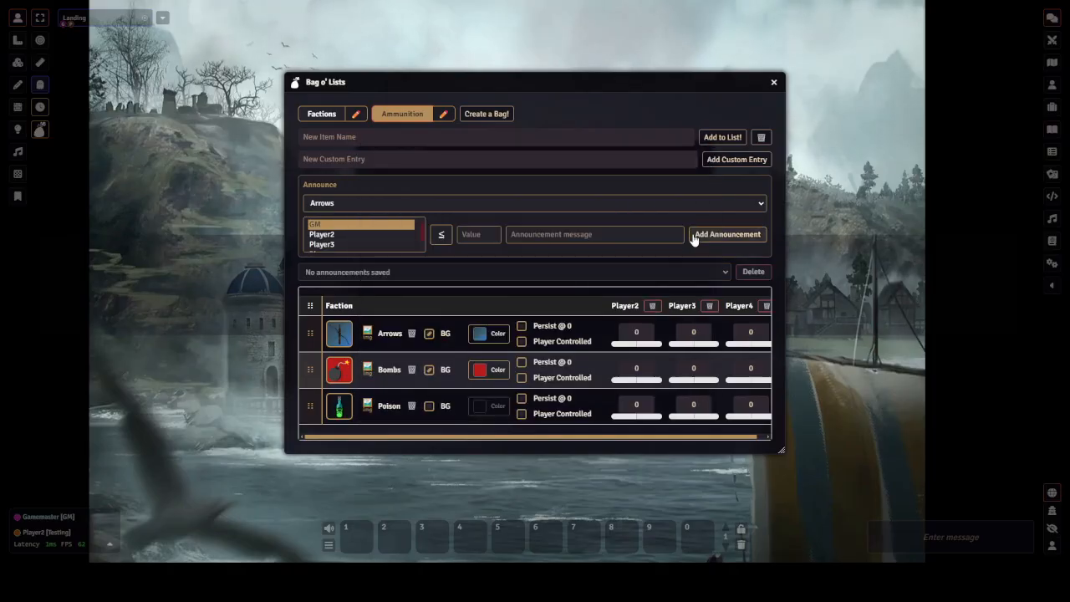
Enable the background for Poison and set its colour to Solid Green
click(429, 406)
click(489, 407)
scroll(536, 304, down, 2)
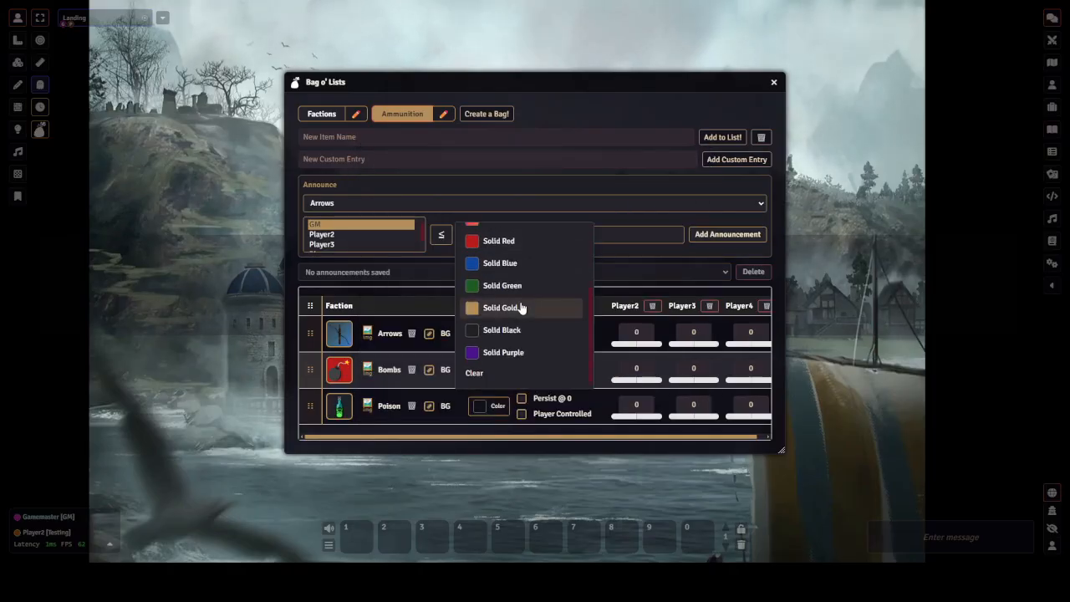
click(519, 287)
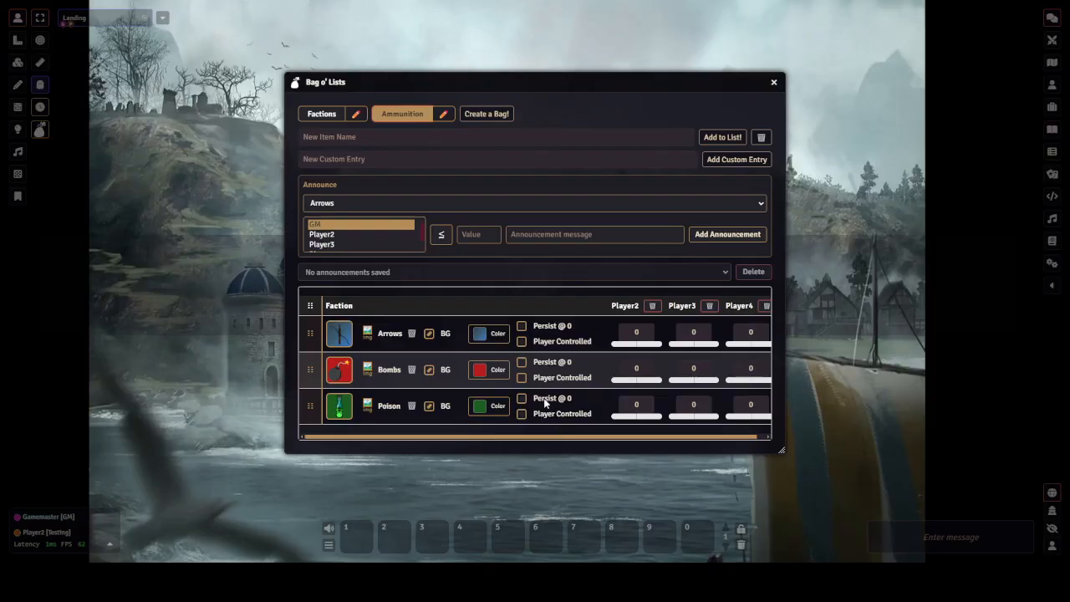
Turn on Persist @ 0 and Player Controlled for both Arrows and Bombs
click(522, 327)
click(522, 341)
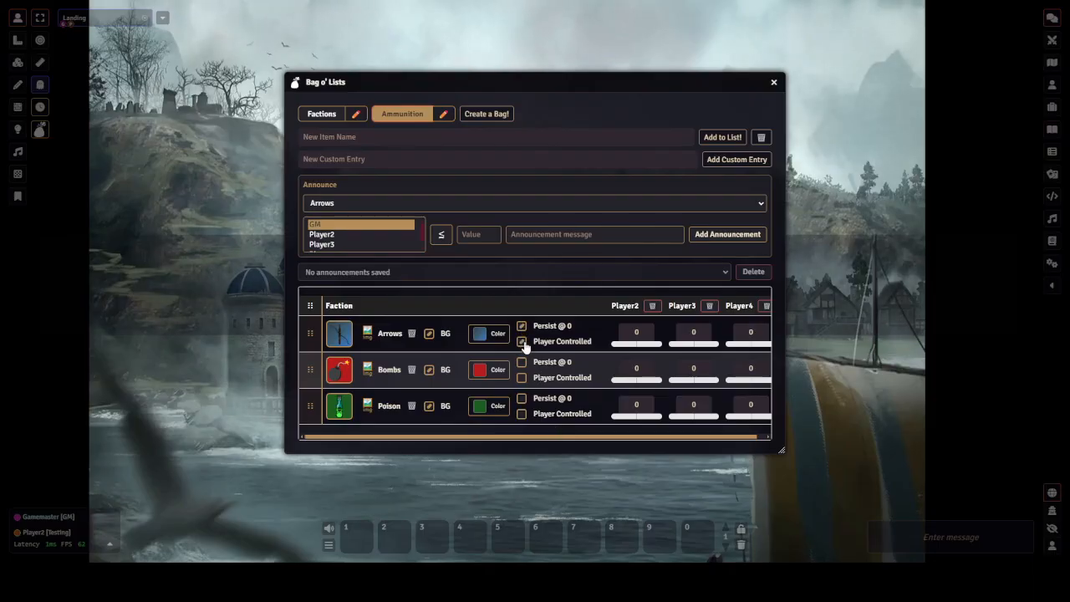
click(522, 362)
click(522, 378)
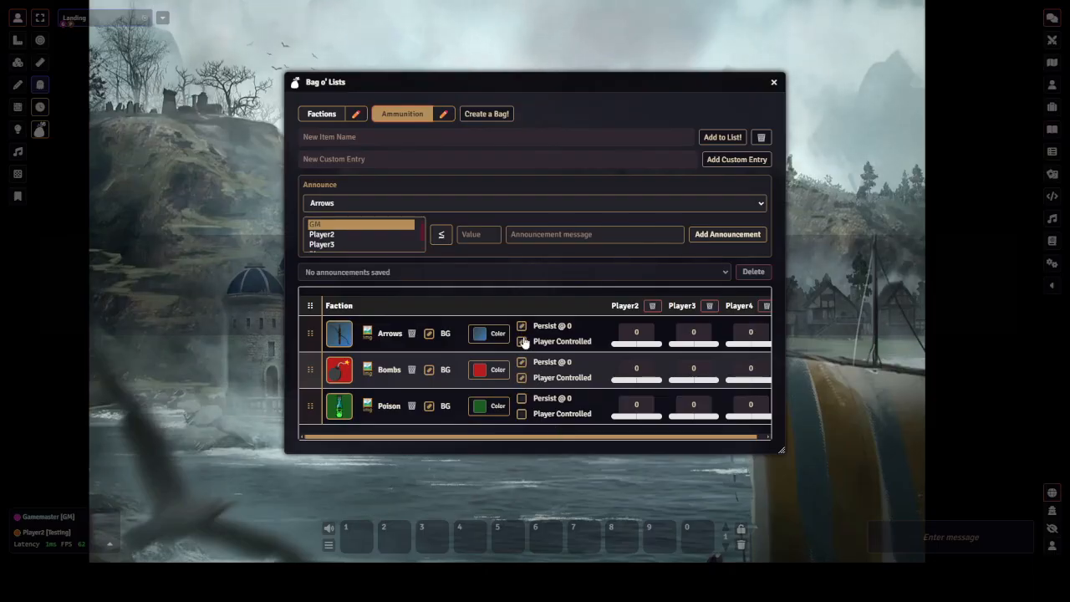
click(521, 363)
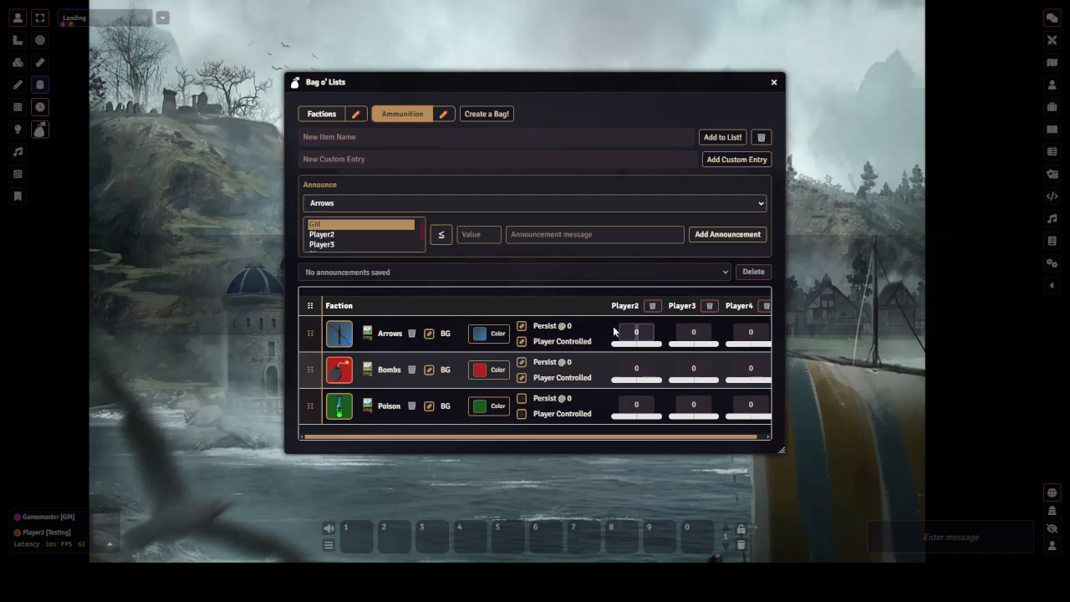
Set Player2's values to 20 Arrows, 5 Bombs and 3 Poison
key(Return)
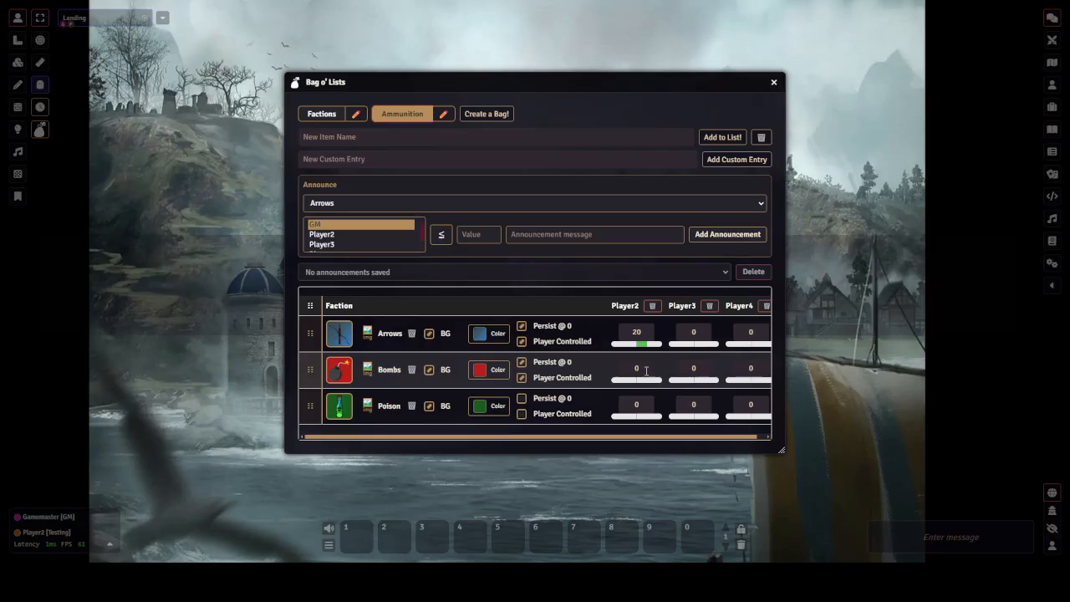
drag(645, 369, 603, 367)
text(5)
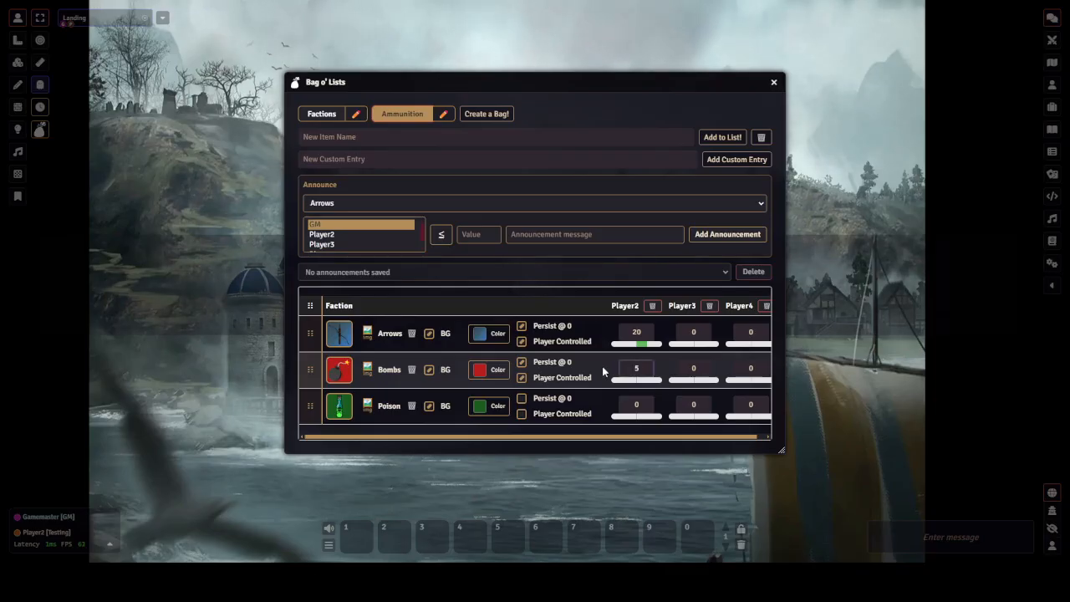
key(Return)
drag(644, 405, 611, 404)
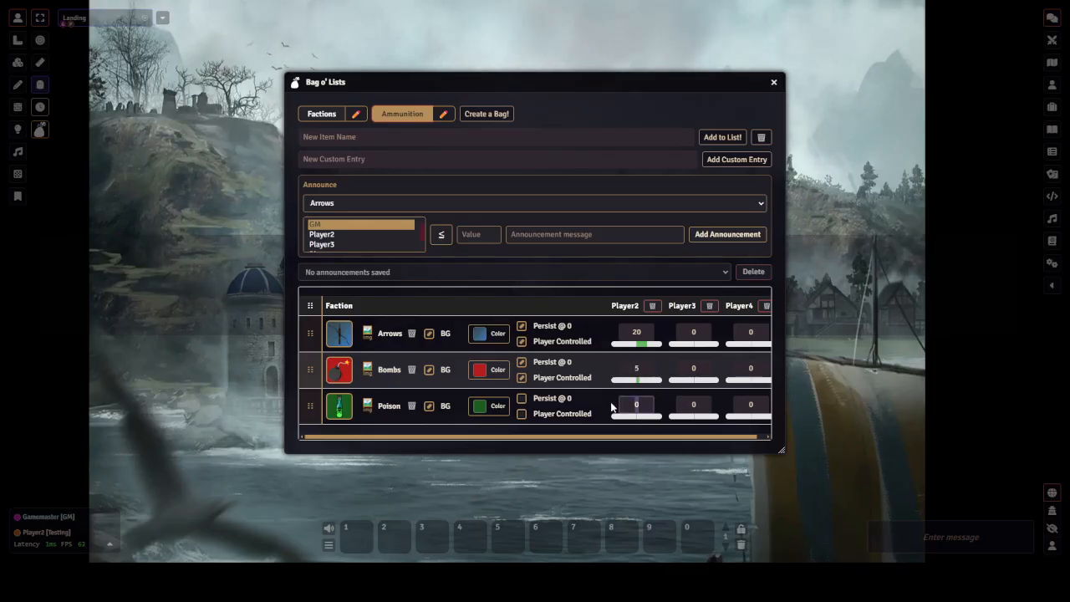
key(Return)
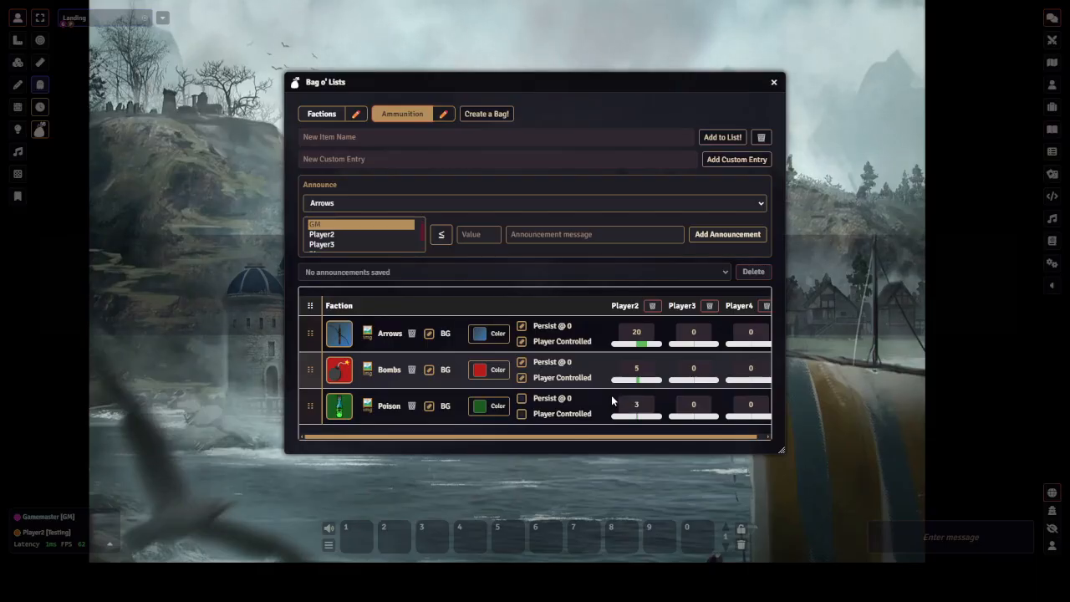
Switch to the Factions bag
click(522, 414)
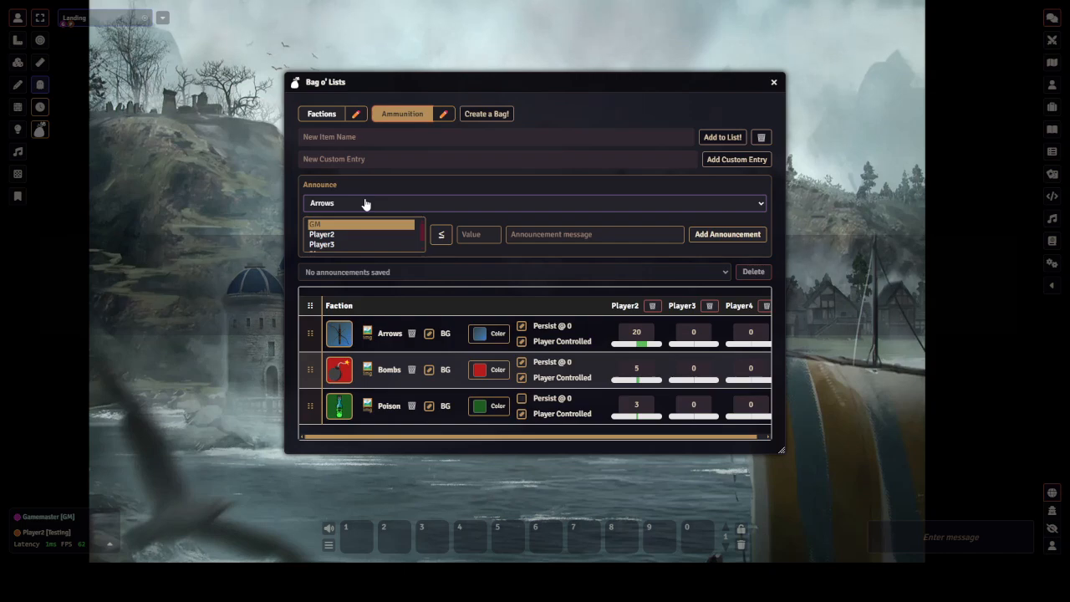
click(333, 115)
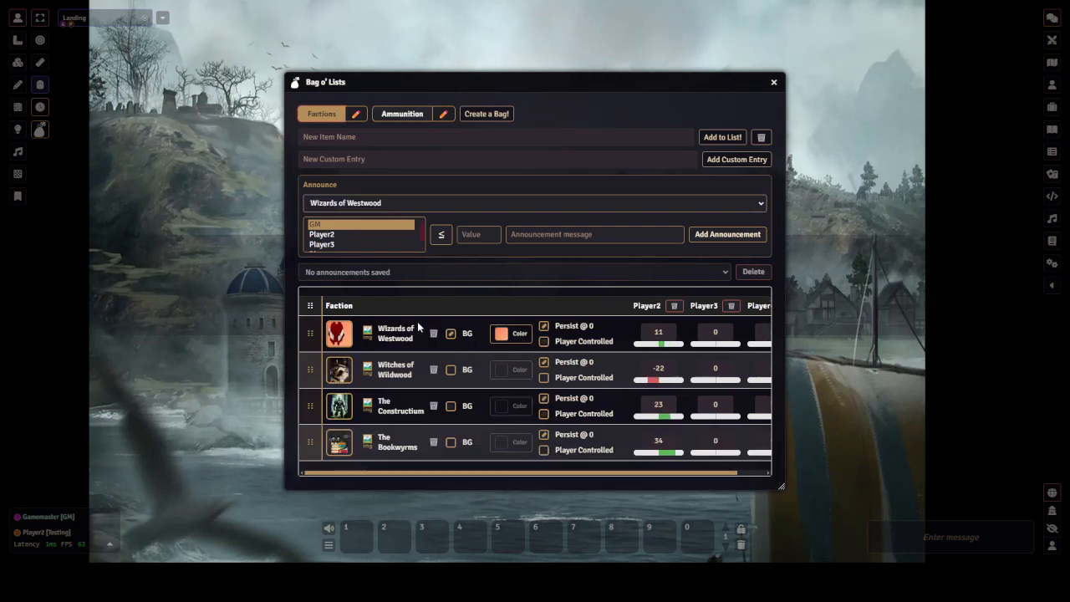
Choose Player2 as recipient for the Wizards of Westwood announcement and try adding a ≥ 20 threshold without a message
click(345, 231)
ctrl+click(343, 237)
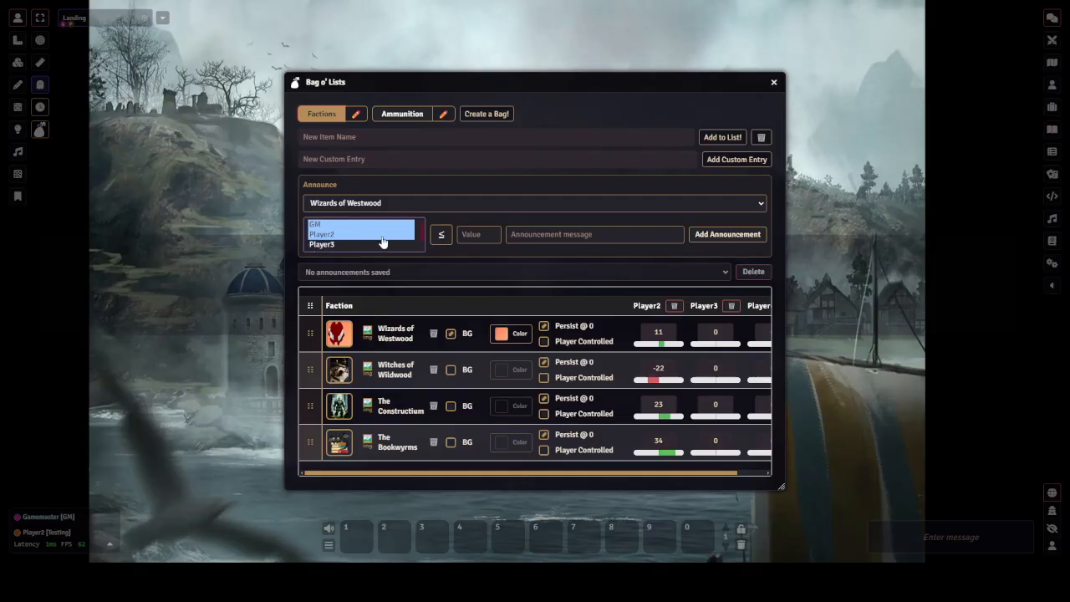
click(485, 234)
click(441, 239)
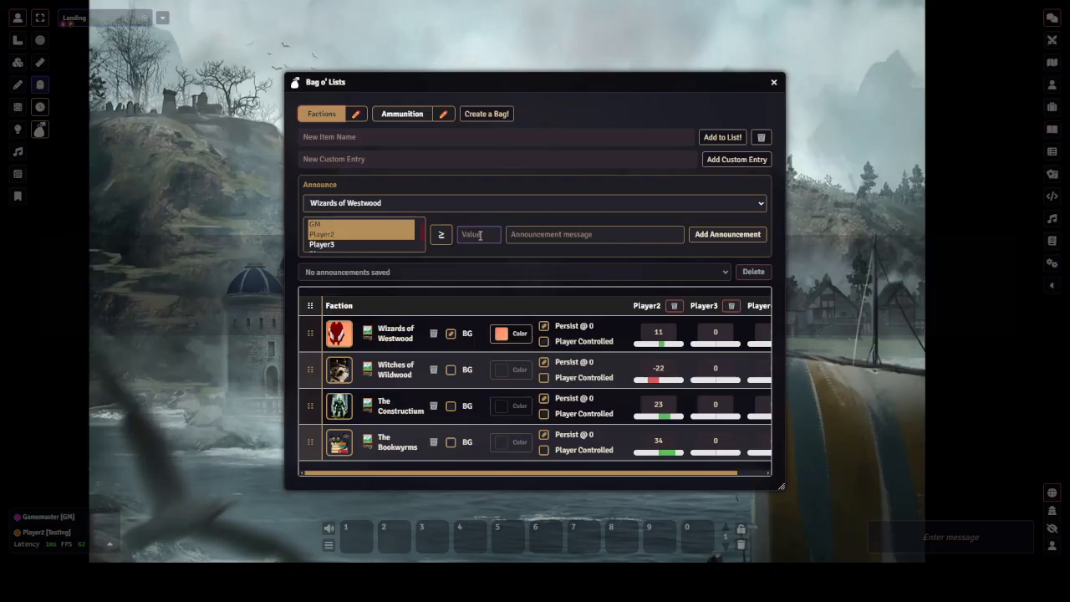
text(20)
key(Return)
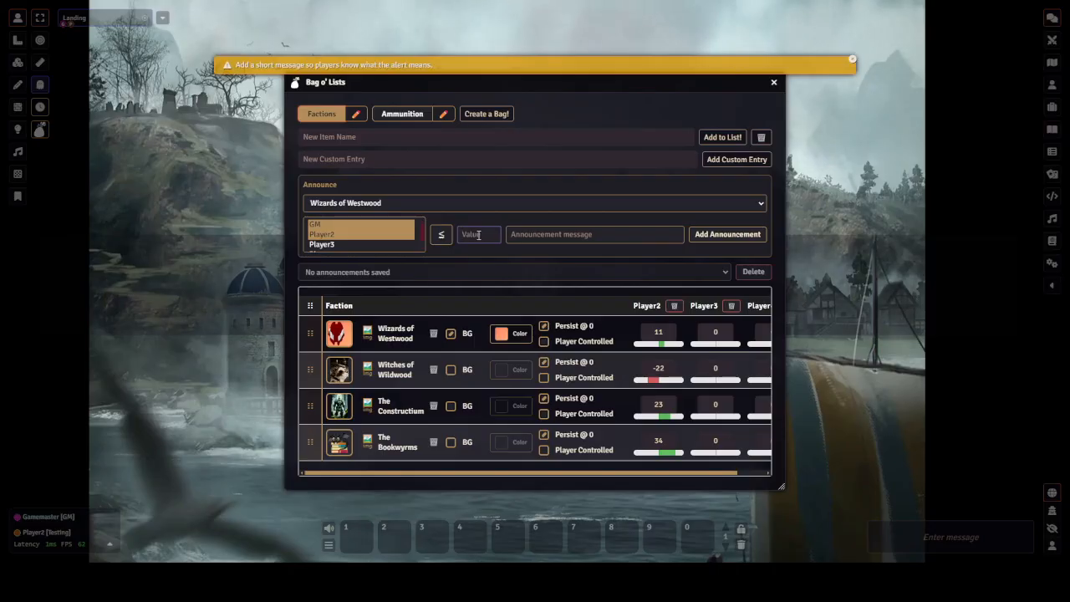
Add a ≤ 20 announcement 'Congratulations! You have now become Liked by the Wizards!' and delete it again
click(549, 234)
click(482, 235)
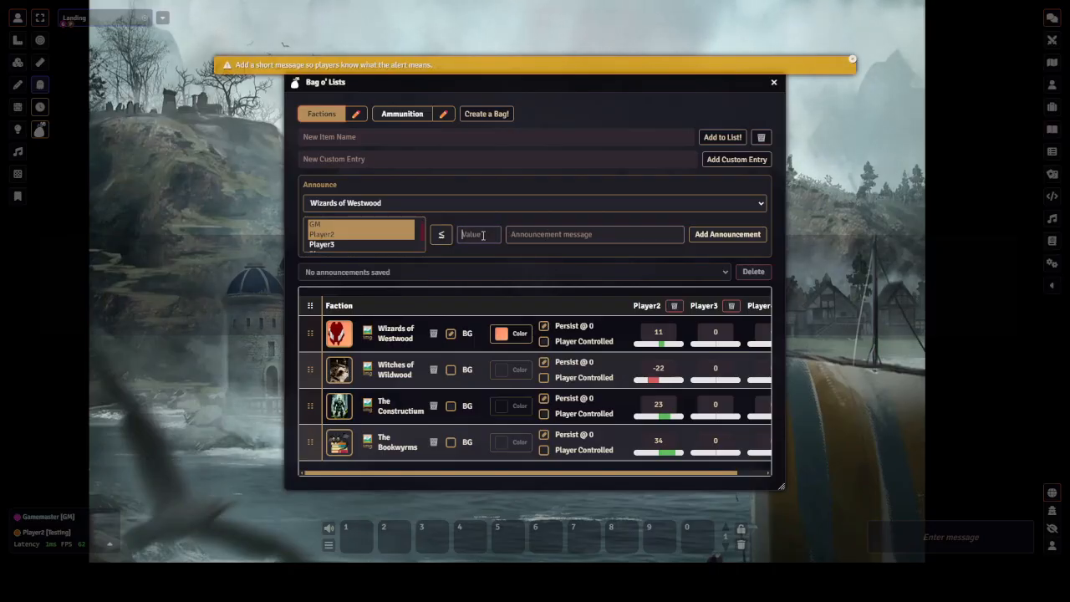
text(20)
click(557, 235)
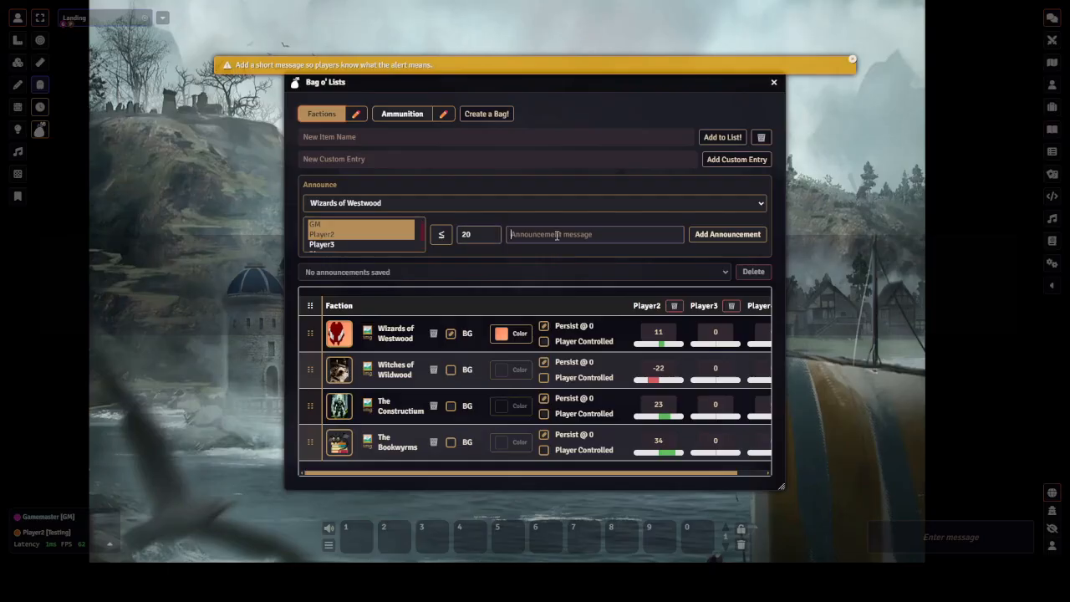
text(Congratulation)
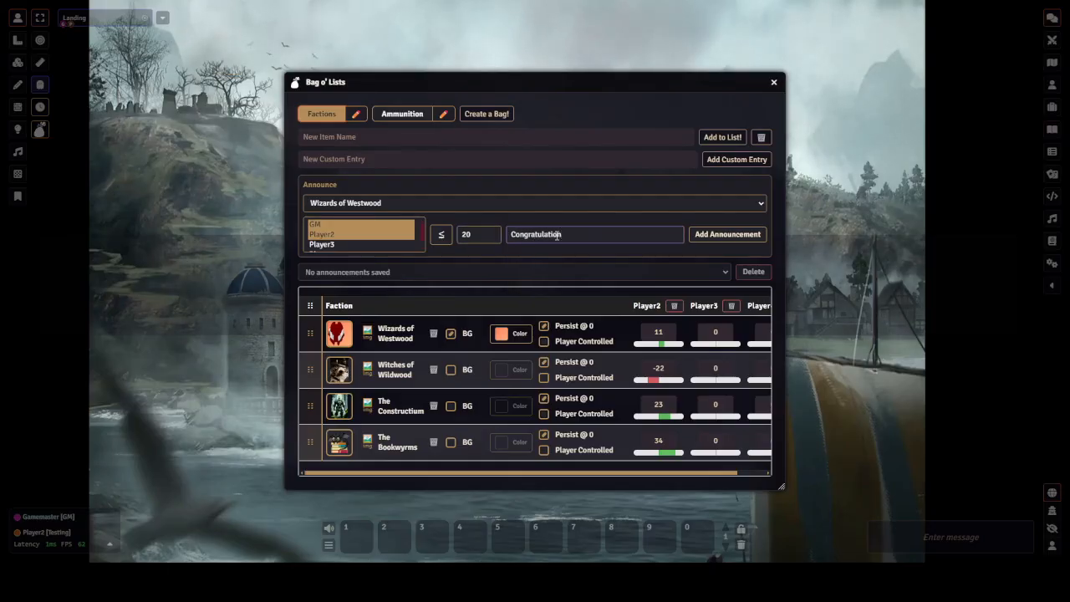
text(s! You)
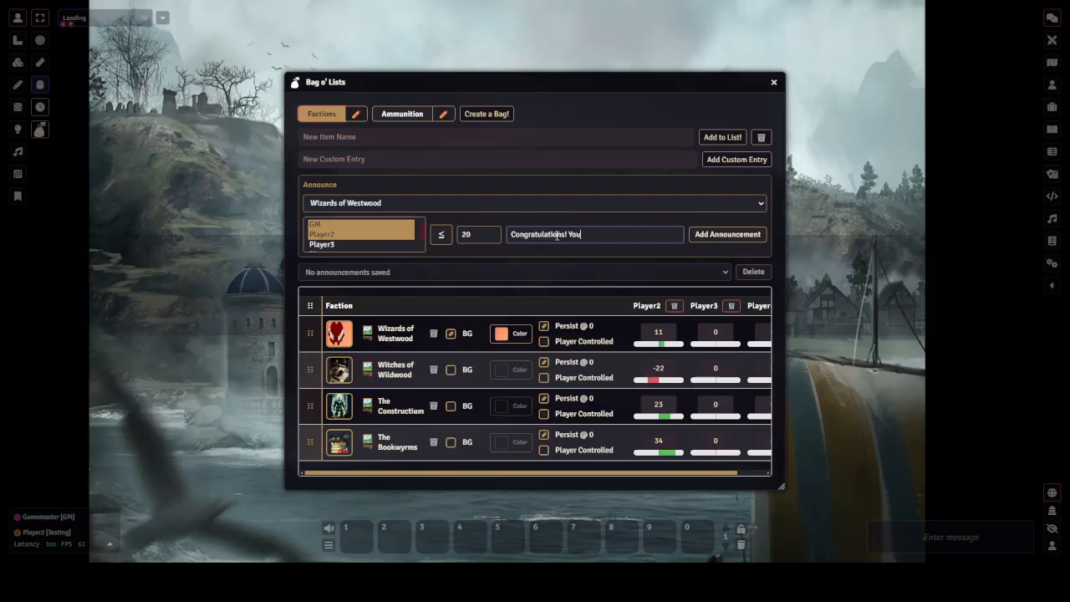
text( have now become Liked)
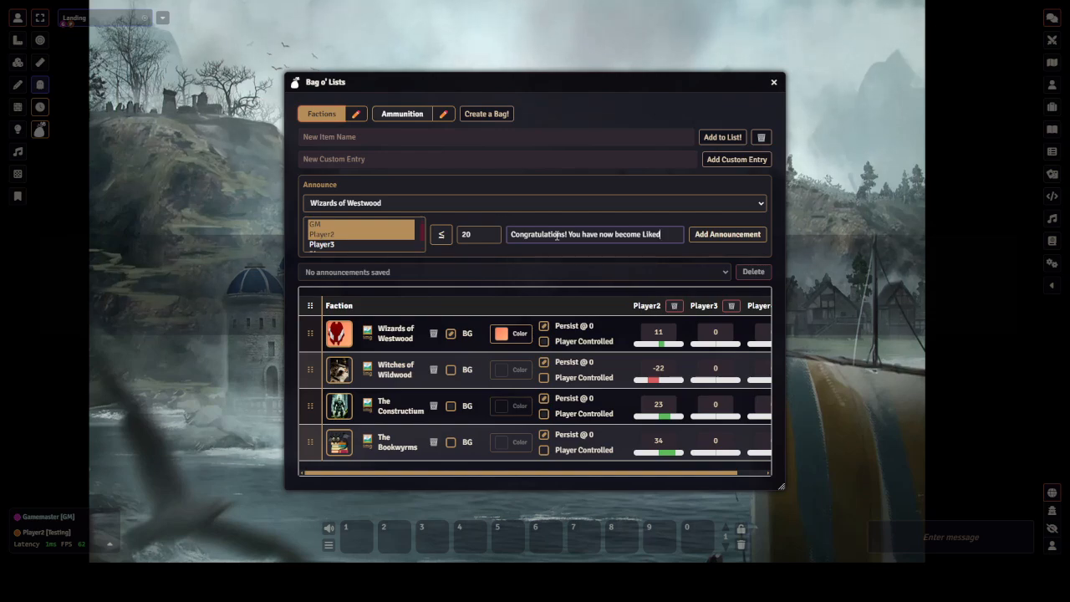
text(by the)
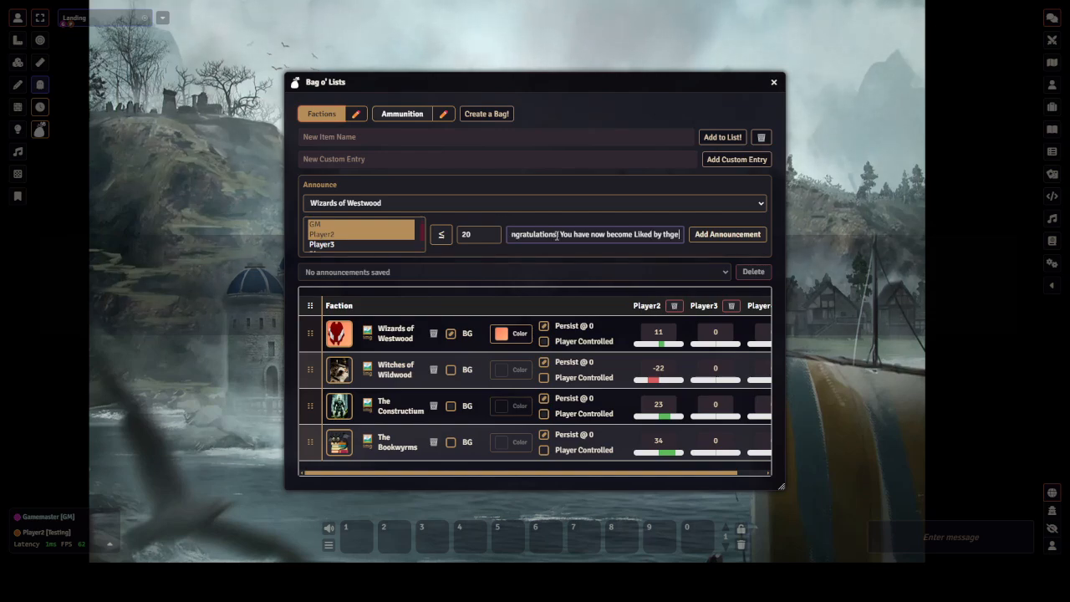
text( Wiza)
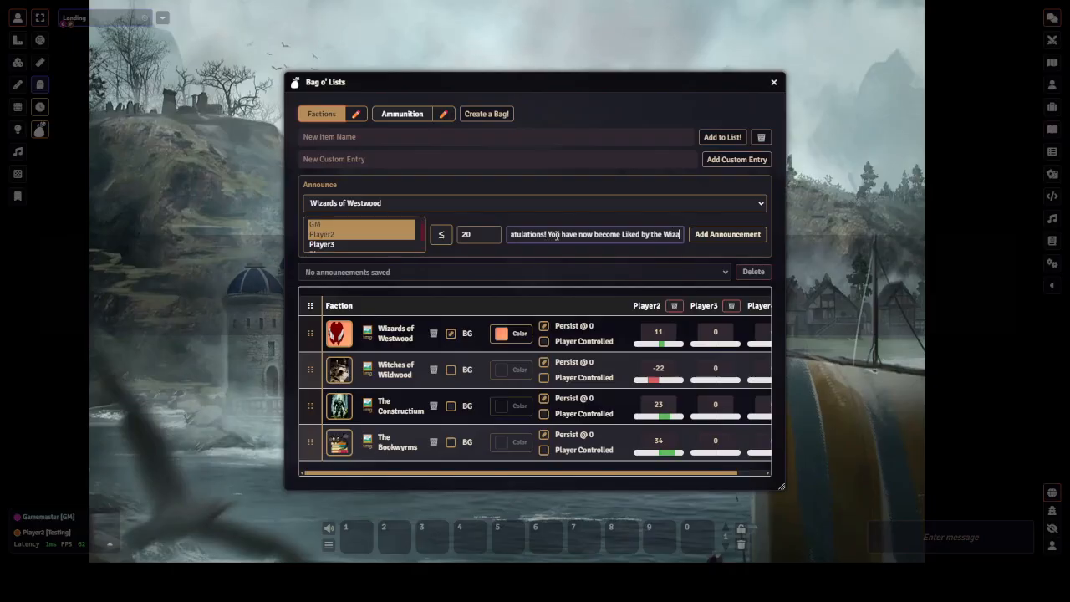
text(rds!)
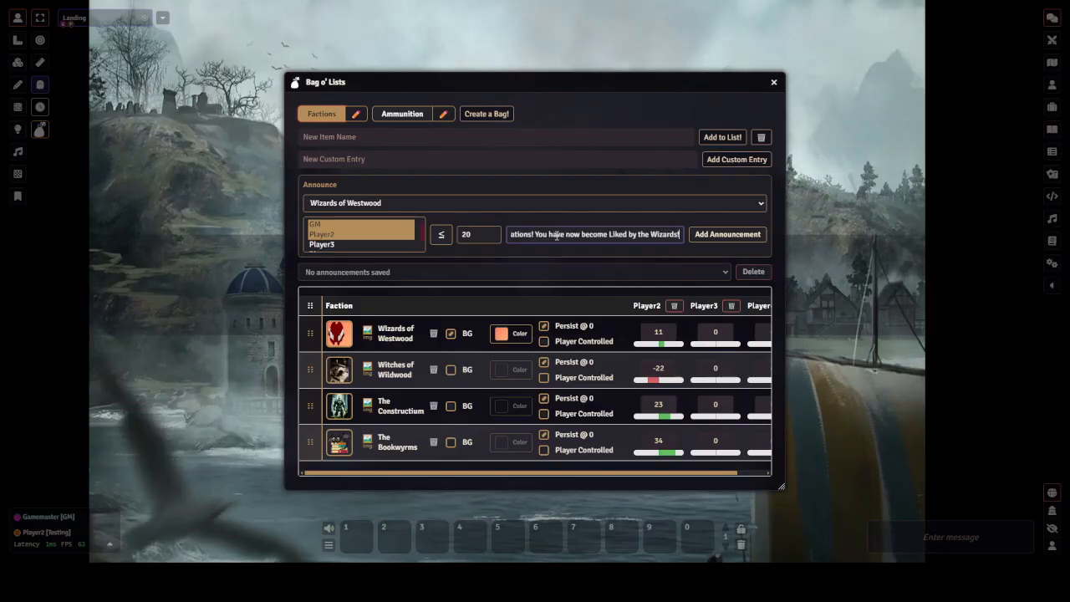
key(Return)
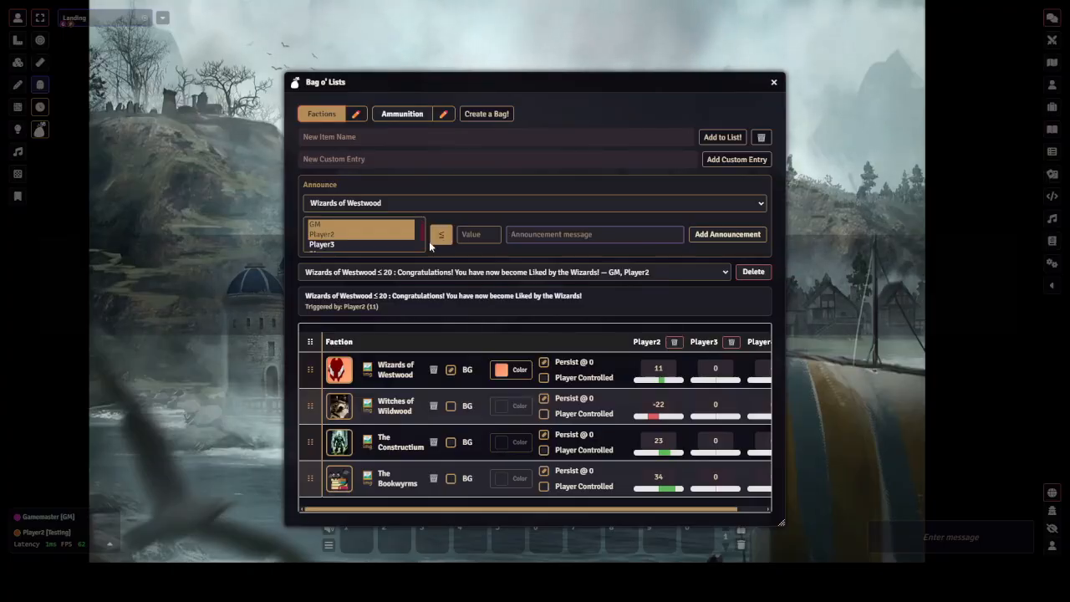
click(744, 274)
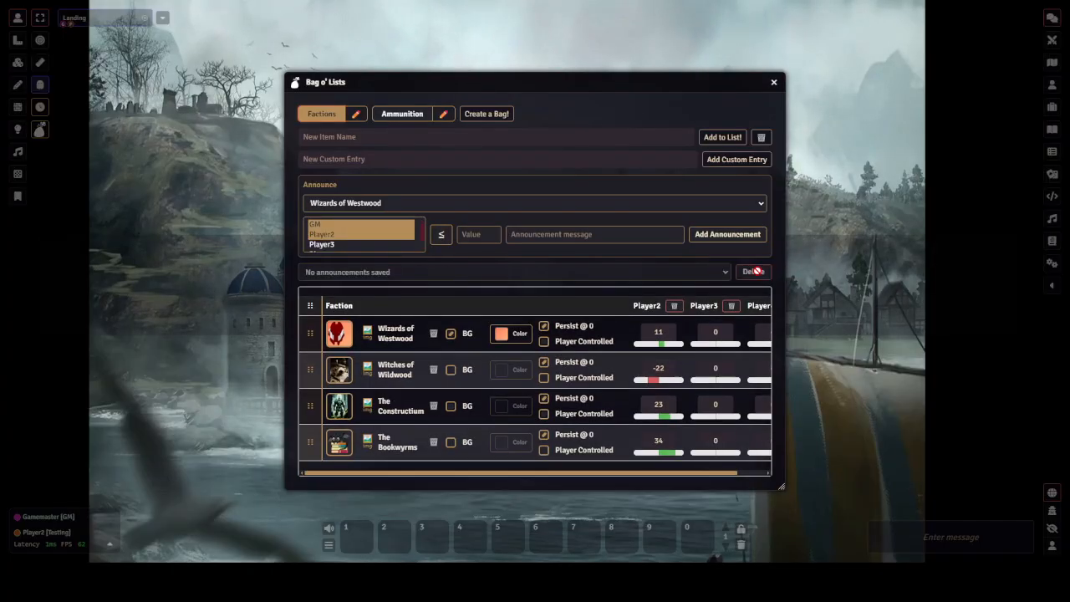
Add a ≥ 20 announcement for Wizards of Westwood reading 'Congratulations! You have become Liked by the Wizards!'
click(441, 234)
click(475, 234)
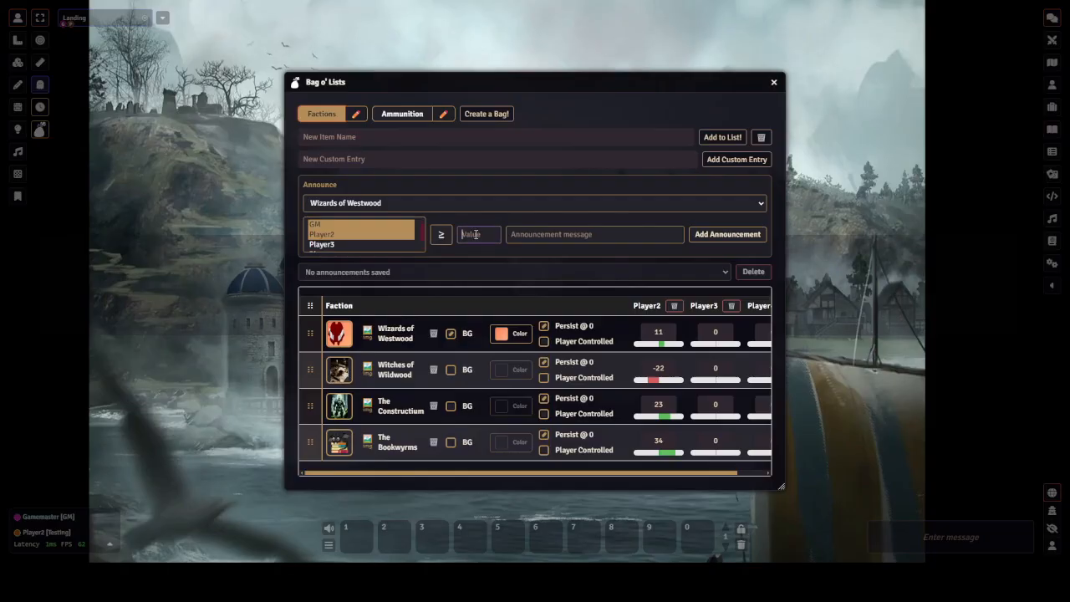
text(20)
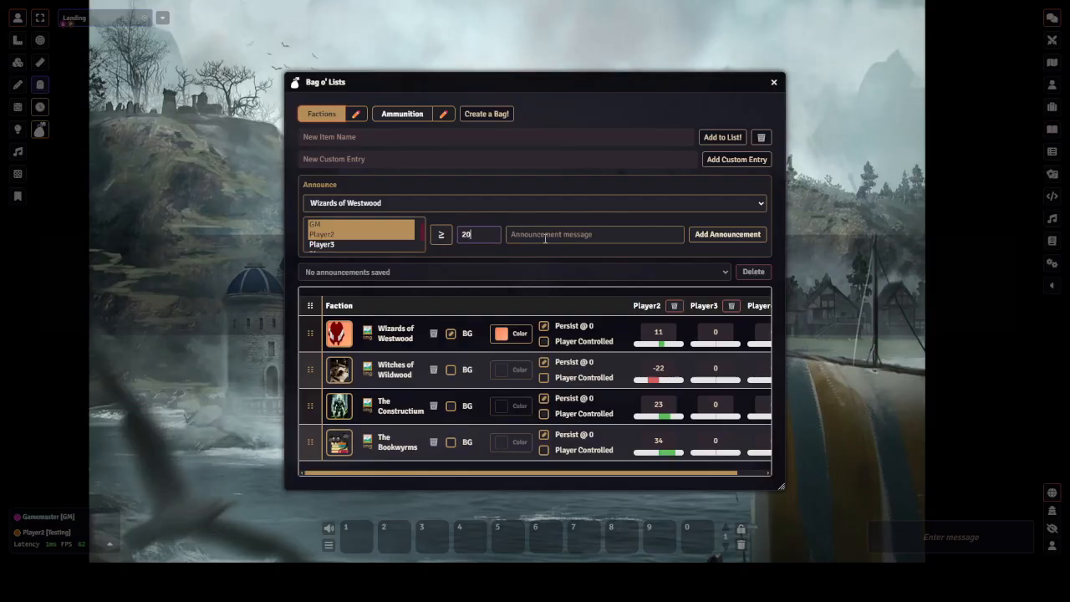
click(546, 238)
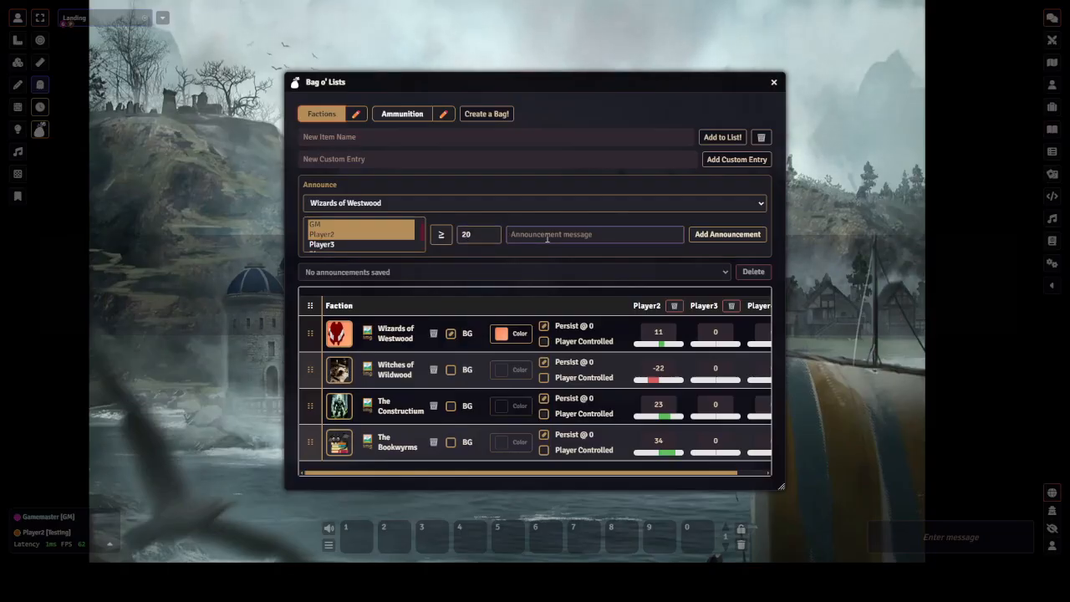
text(Congratu)
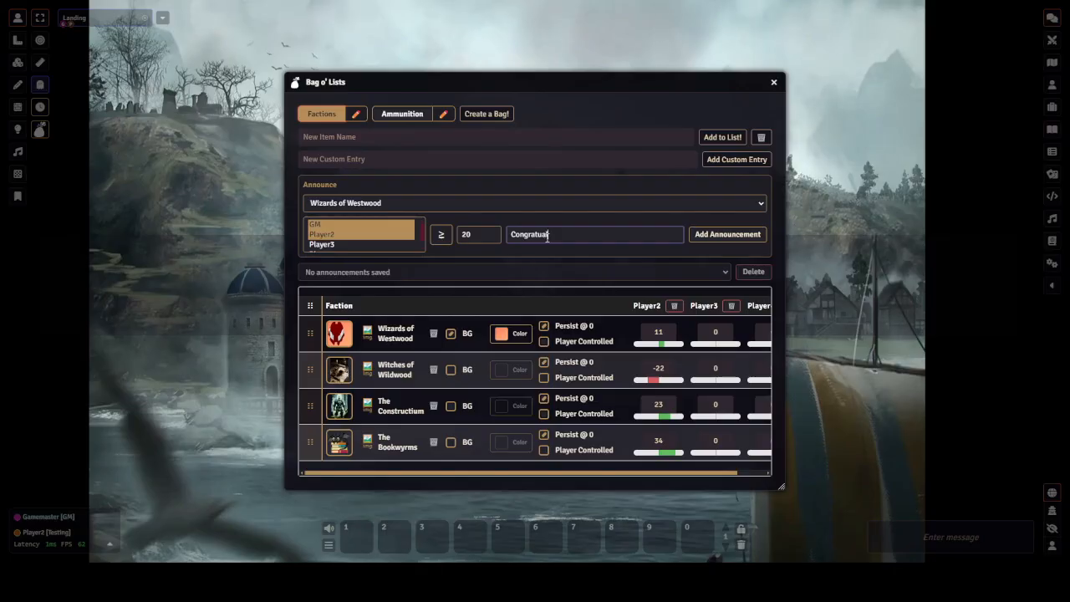
text(lations)
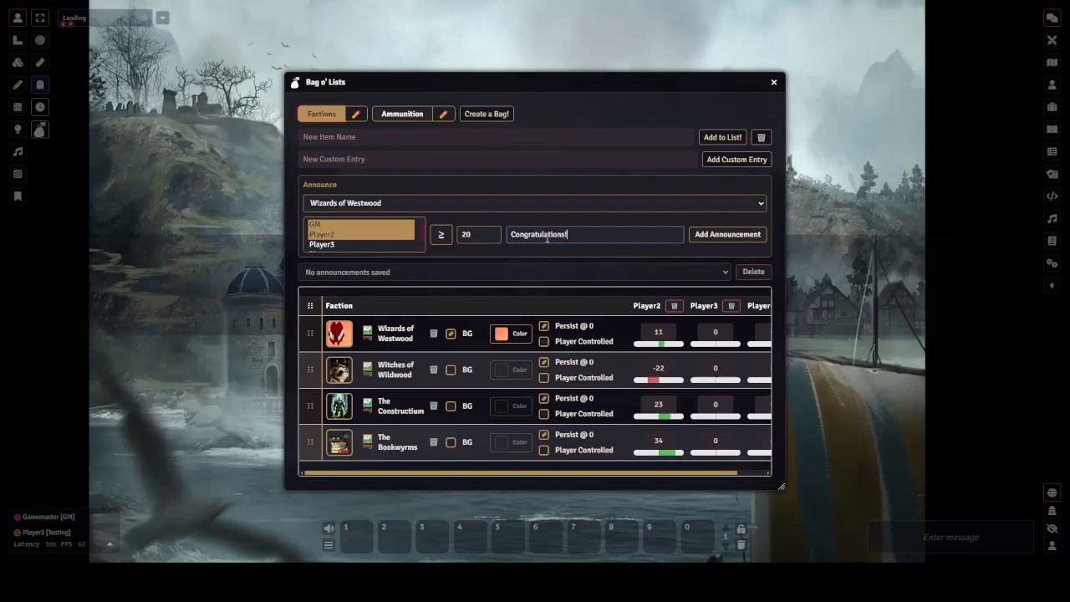
text(! You)
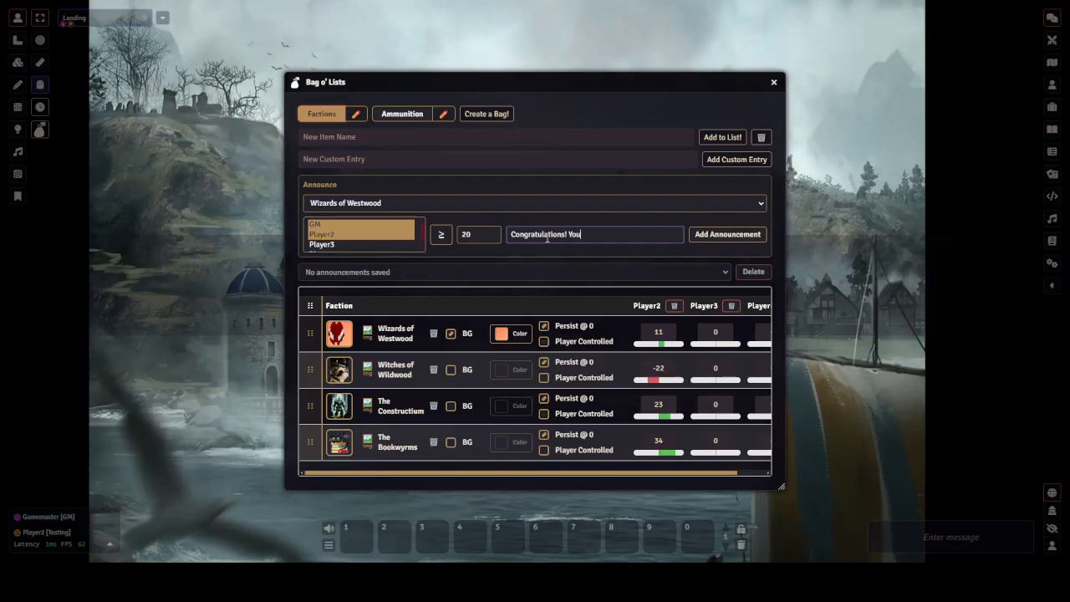
text( have be)
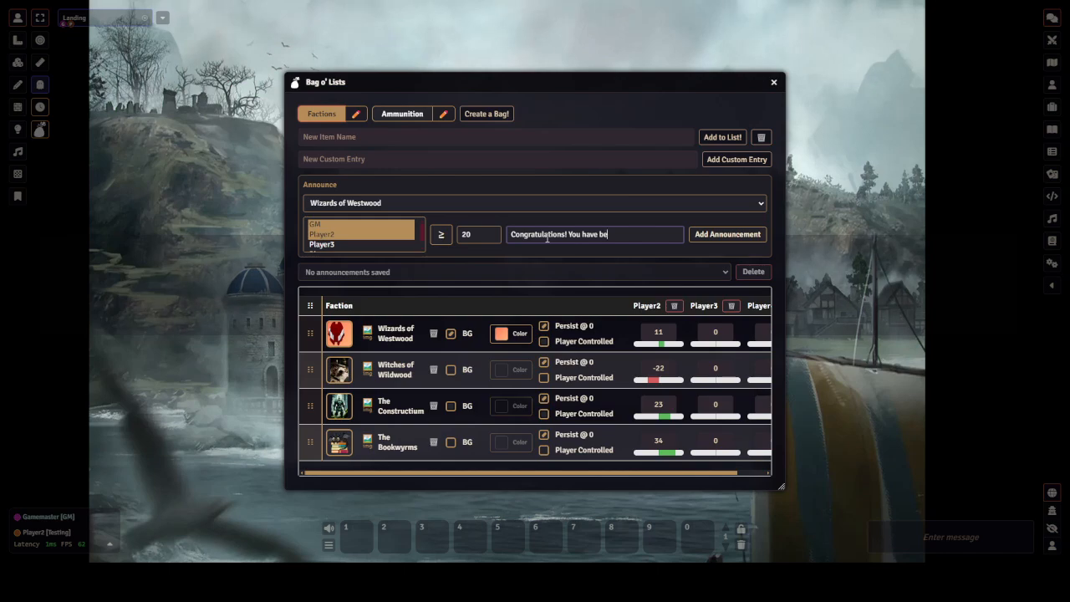
text(come Liked b)
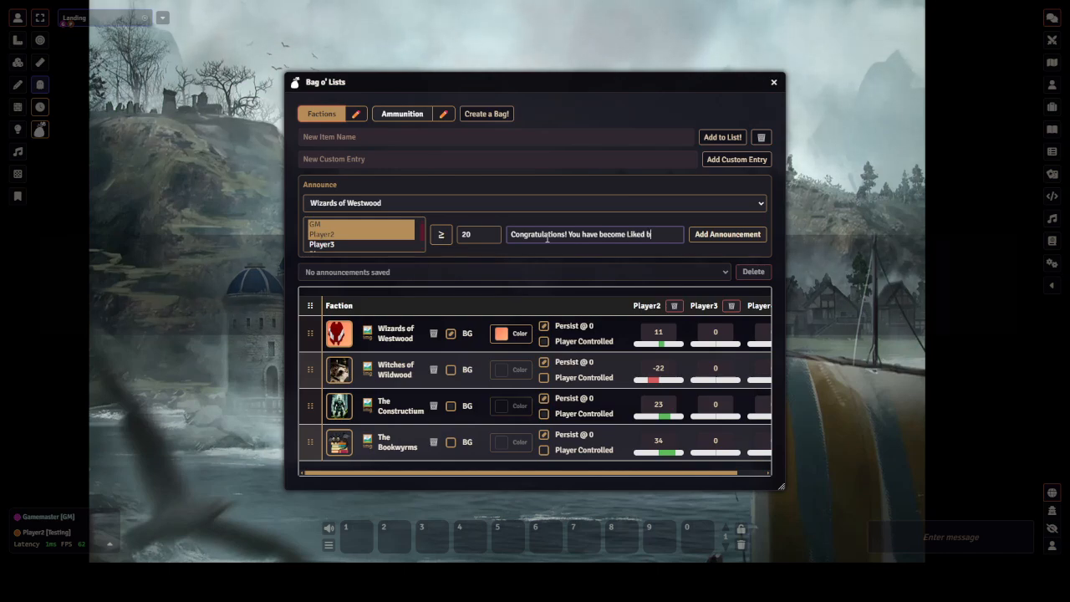
text(y the Wi)
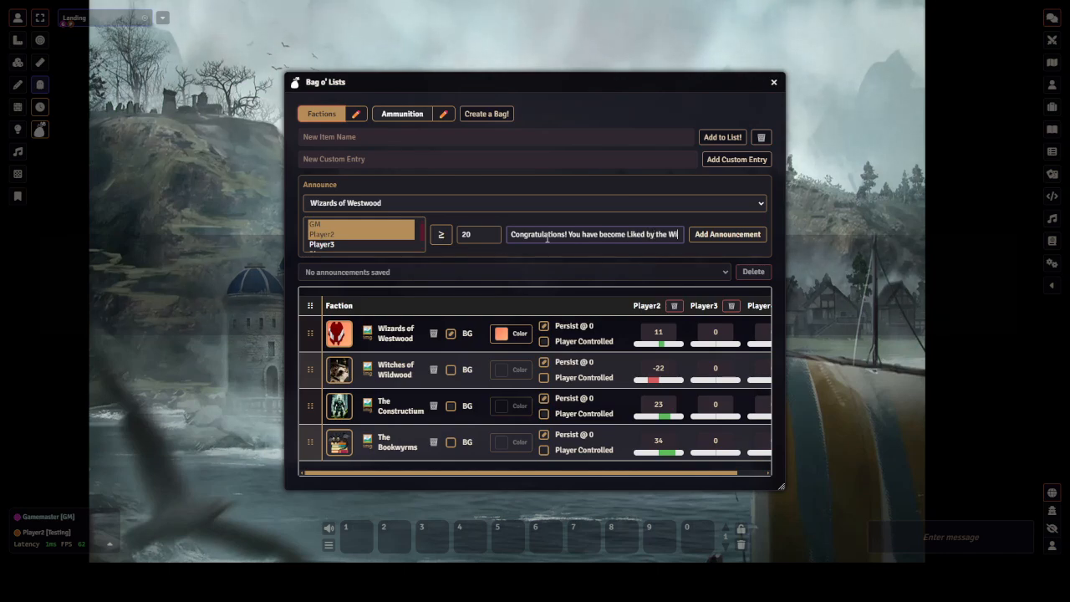
text(zar)
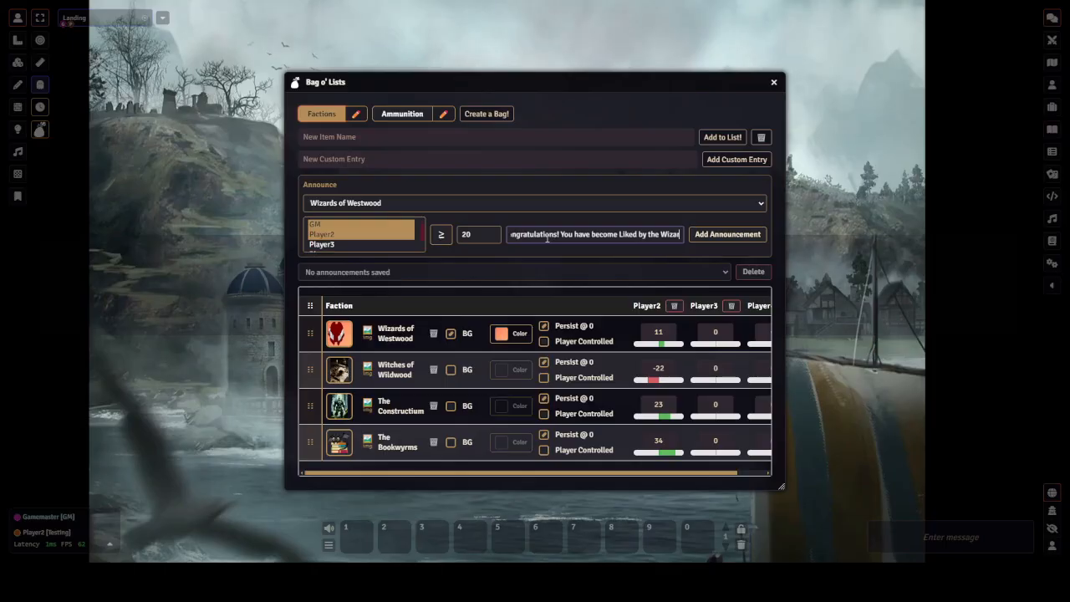
text(ds!)
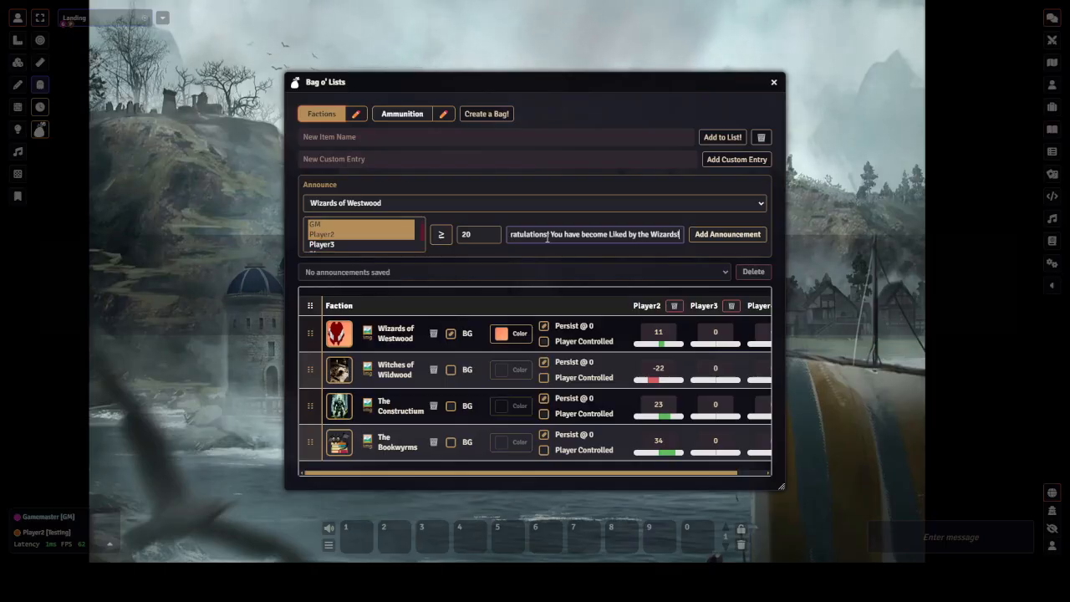
key(Return)
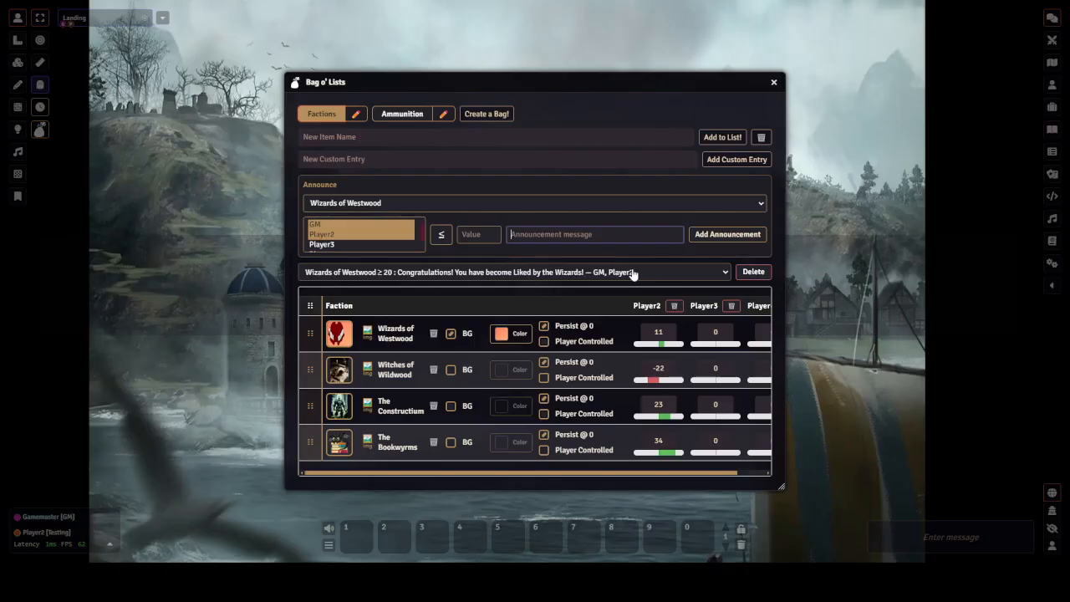
Switch to the Ammunition bag and add a ≤ 5 Arrows announcement reading 'You are arrows are low'
click(420, 115)
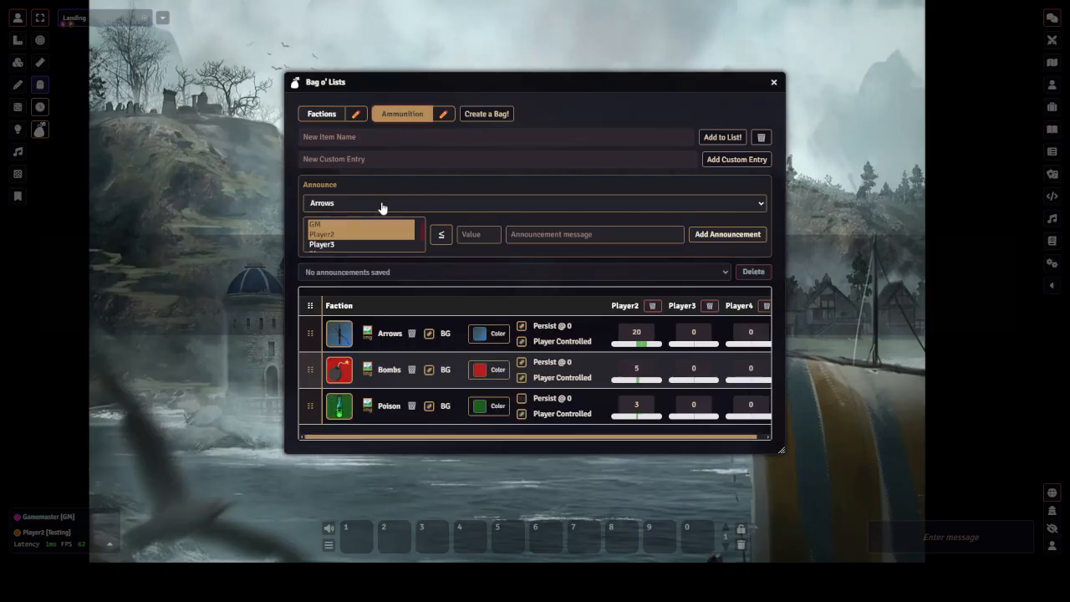
click(489, 235)
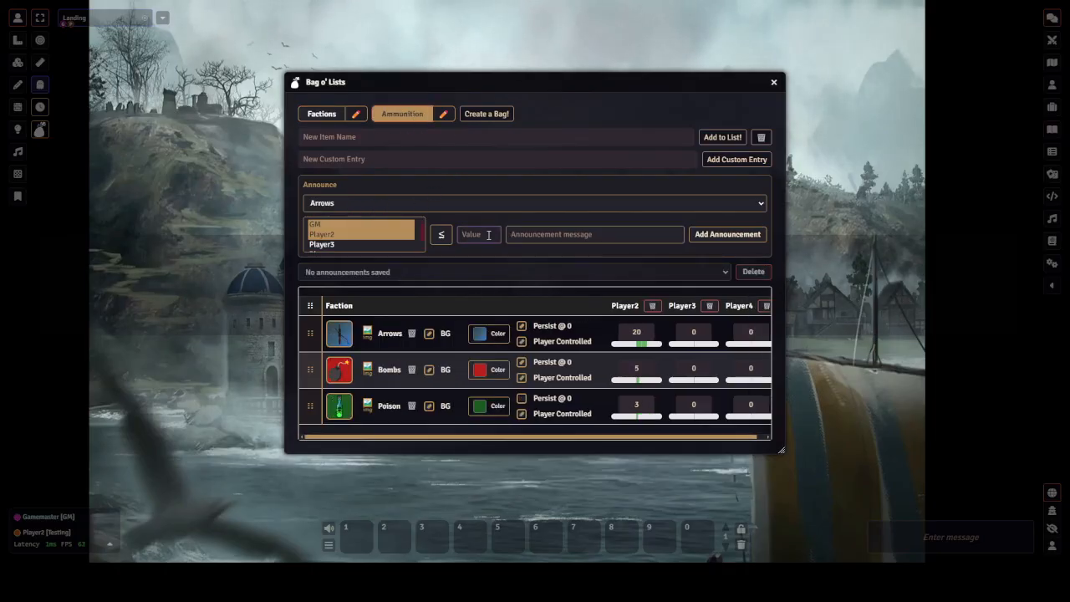
text(5)
click(562, 235)
text(Yo)
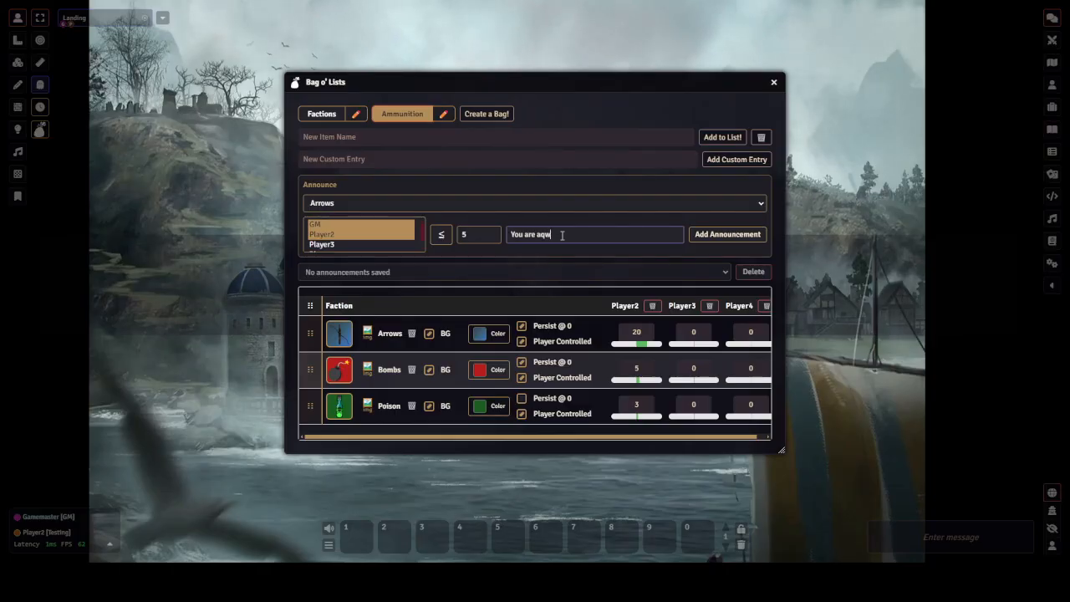
text(u are arrows are lo)
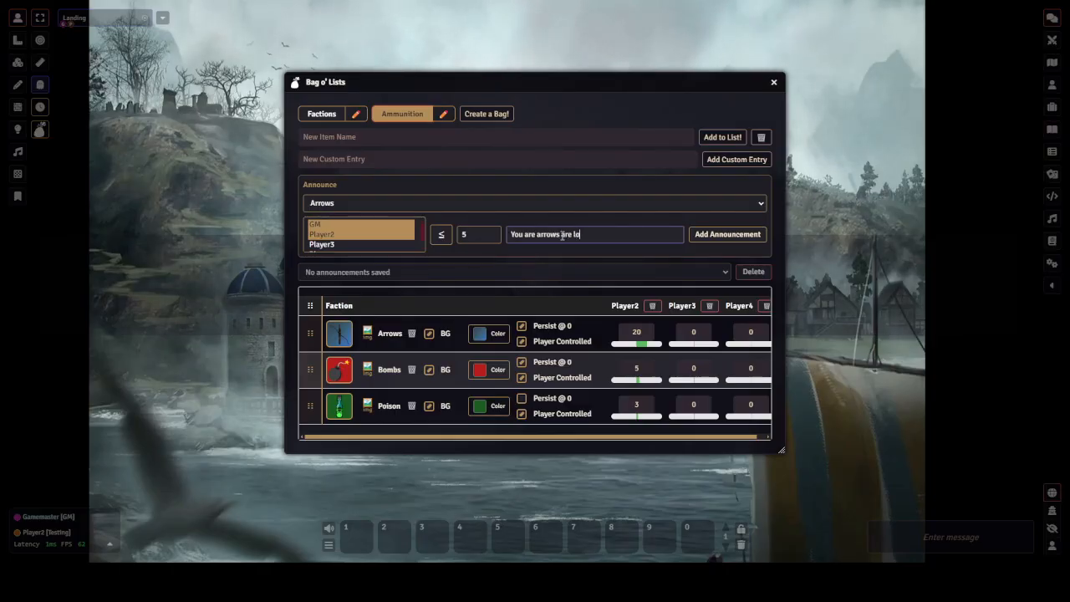
text(w)
key(Return)
Add a ≤ 1 announcement for Bombs reading 'You are on your last bomb'
click(366, 205)
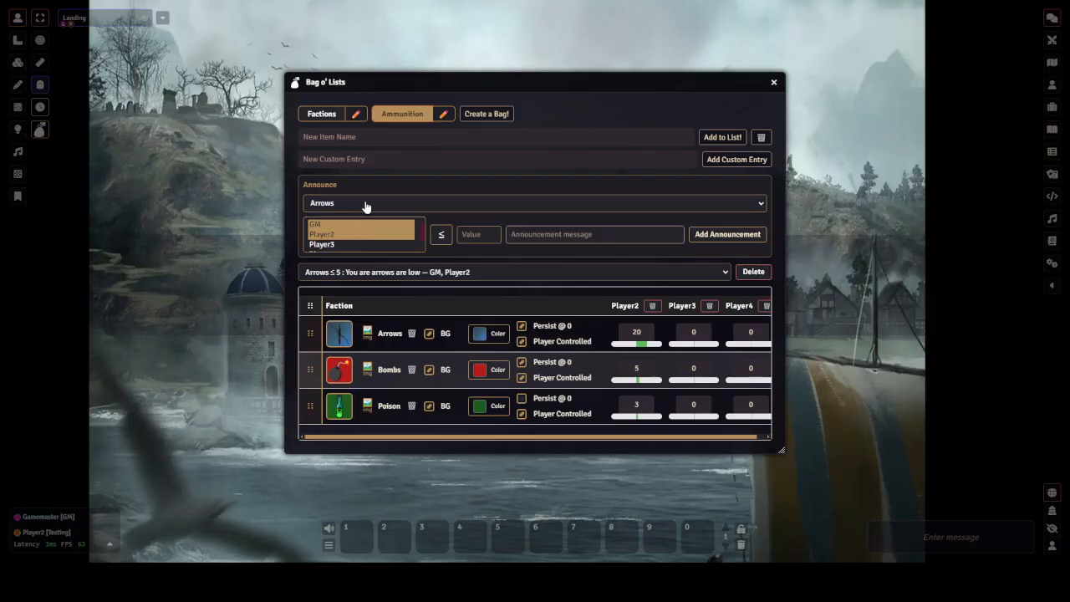
click(348, 234)
click(483, 235)
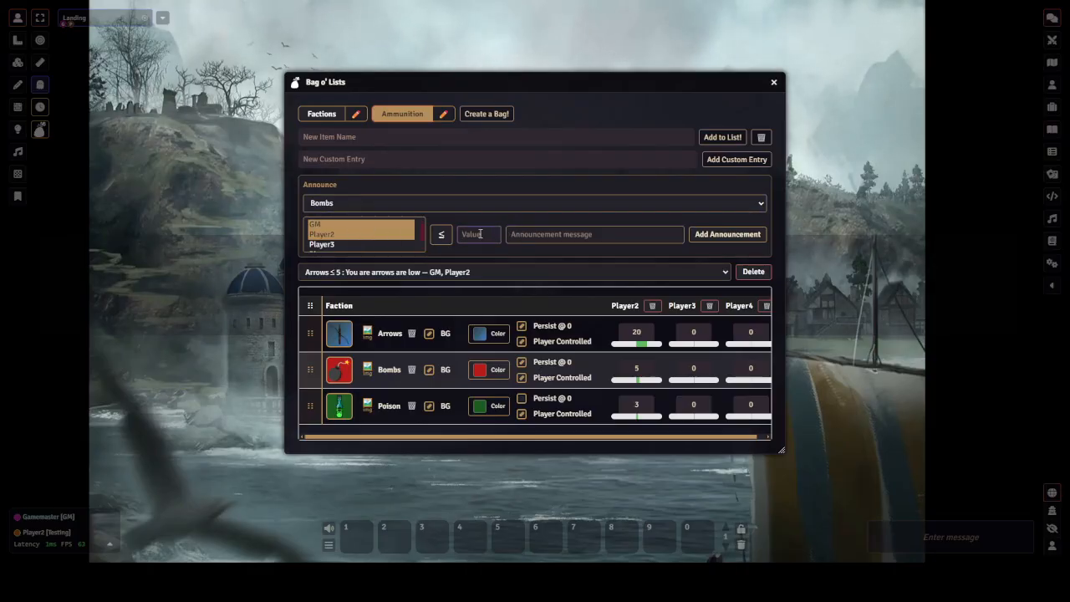
text(1)
click(559, 234)
text(You are on your last bomb)
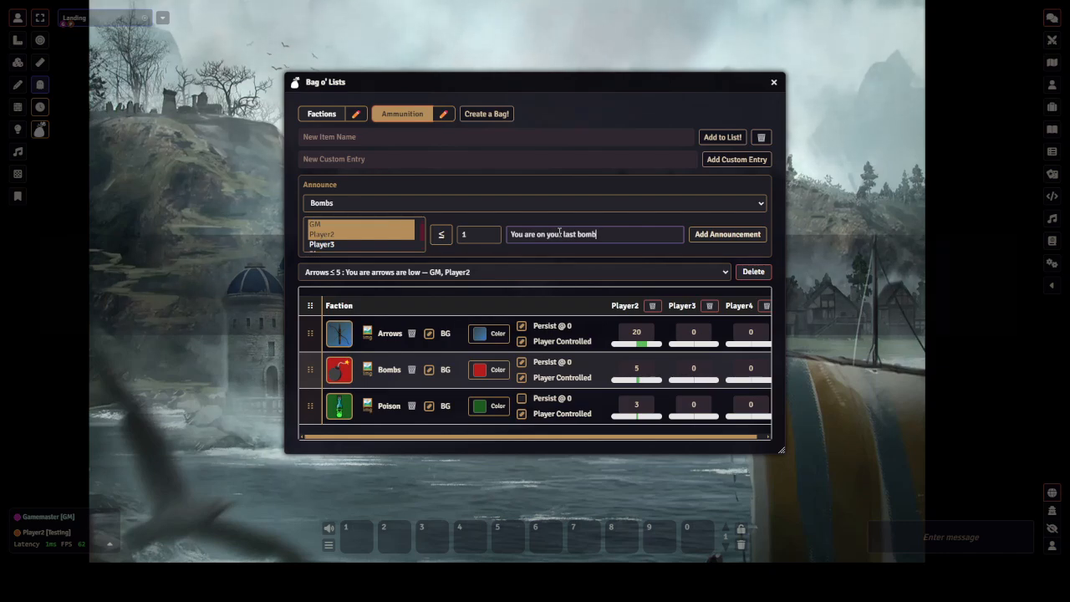
key(Return)
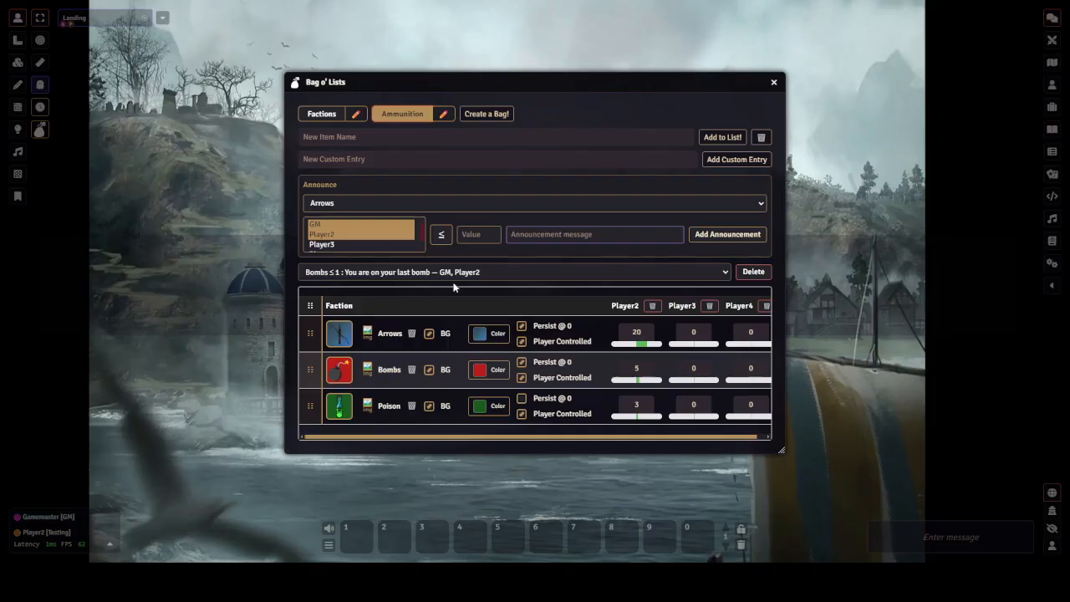
Add a ≤ 1 announcement for Poison reading 'This is the last and will run out when gone.'
click(390, 204)
click(355, 248)
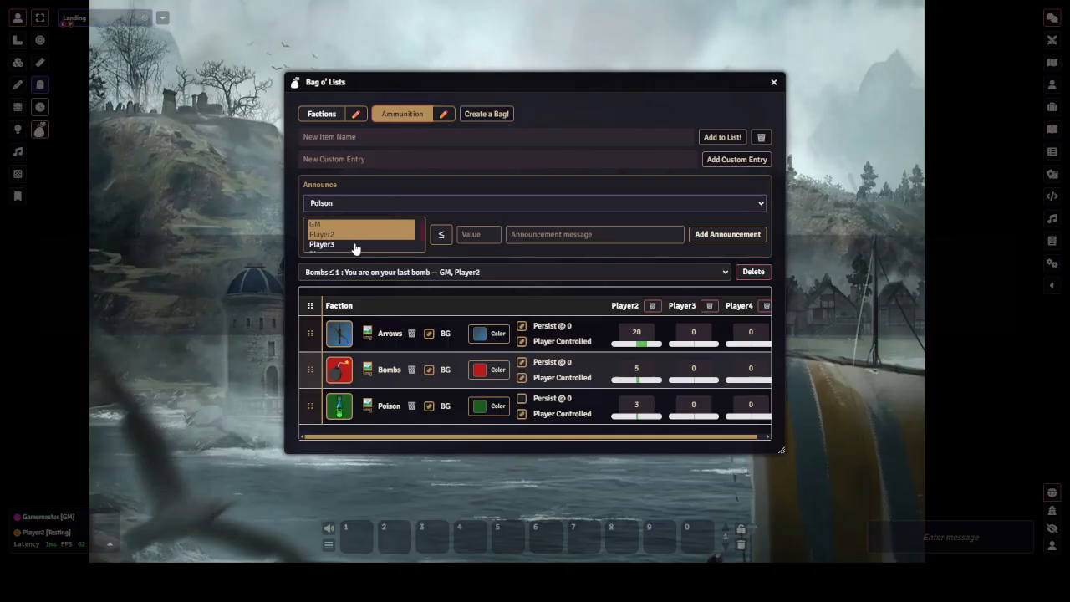
click(481, 234)
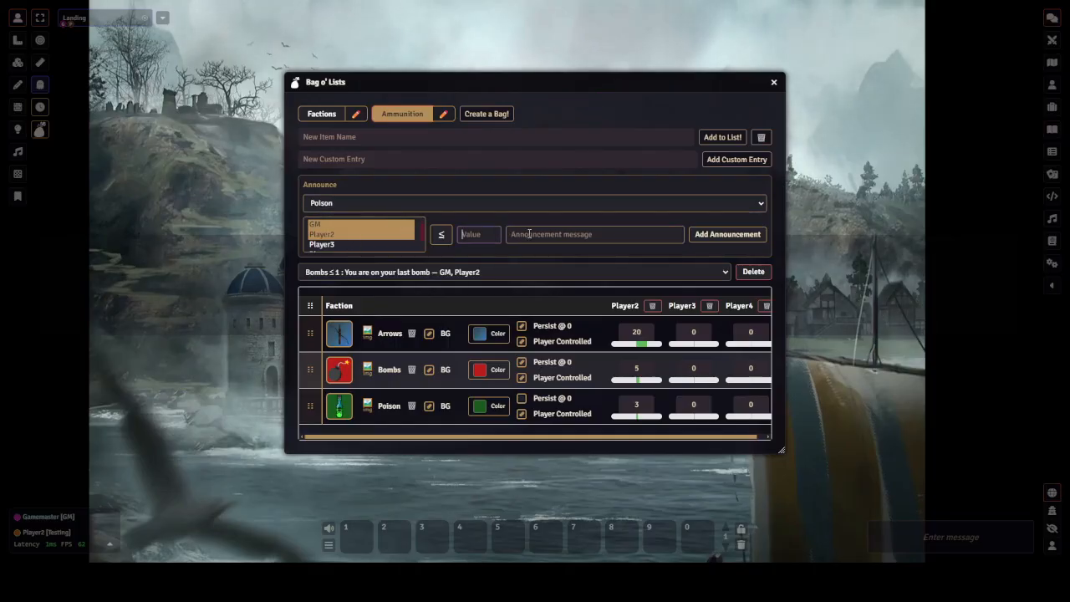
text(1)
click(572, 234)
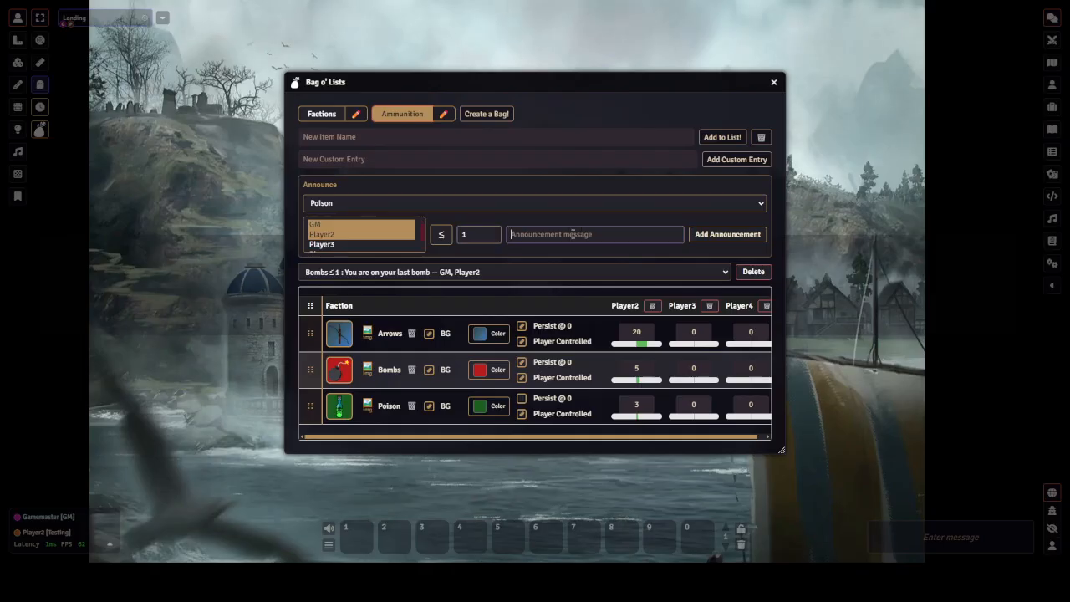
text(This is the la)
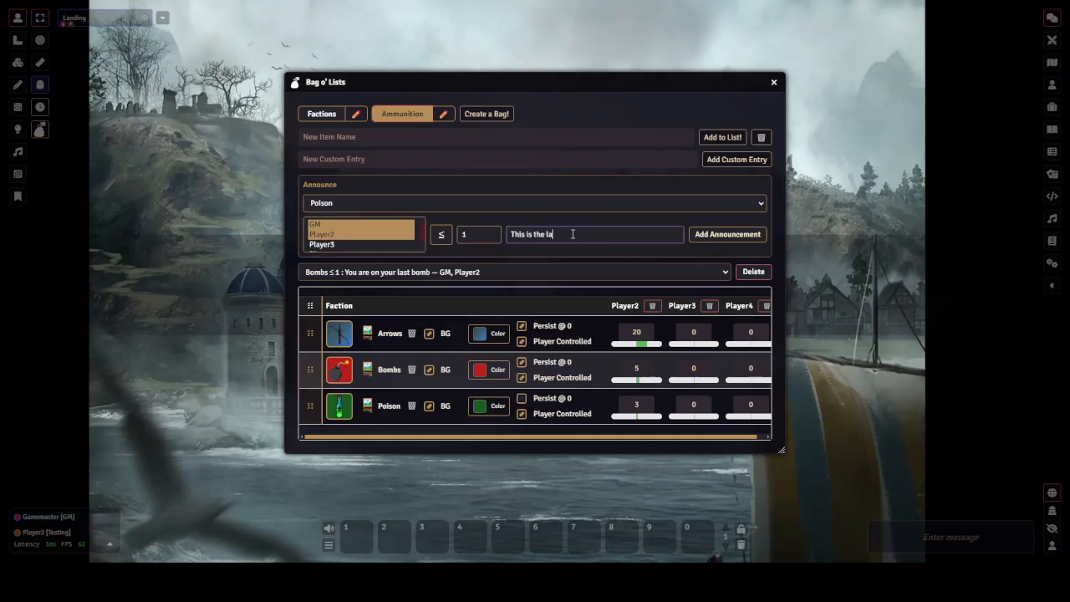
text(st and will r)
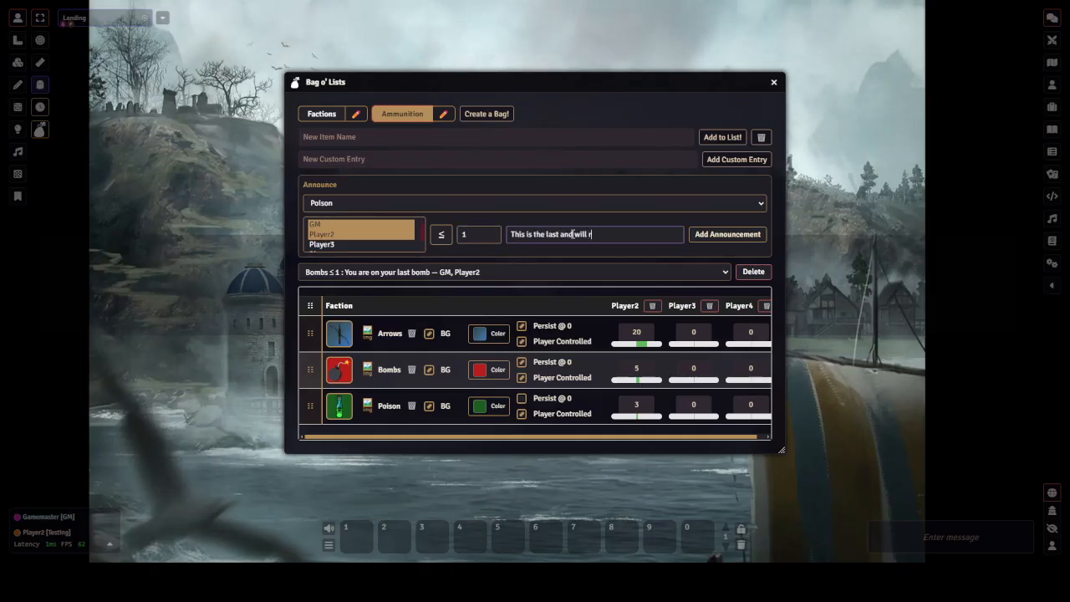
text(un out when g)
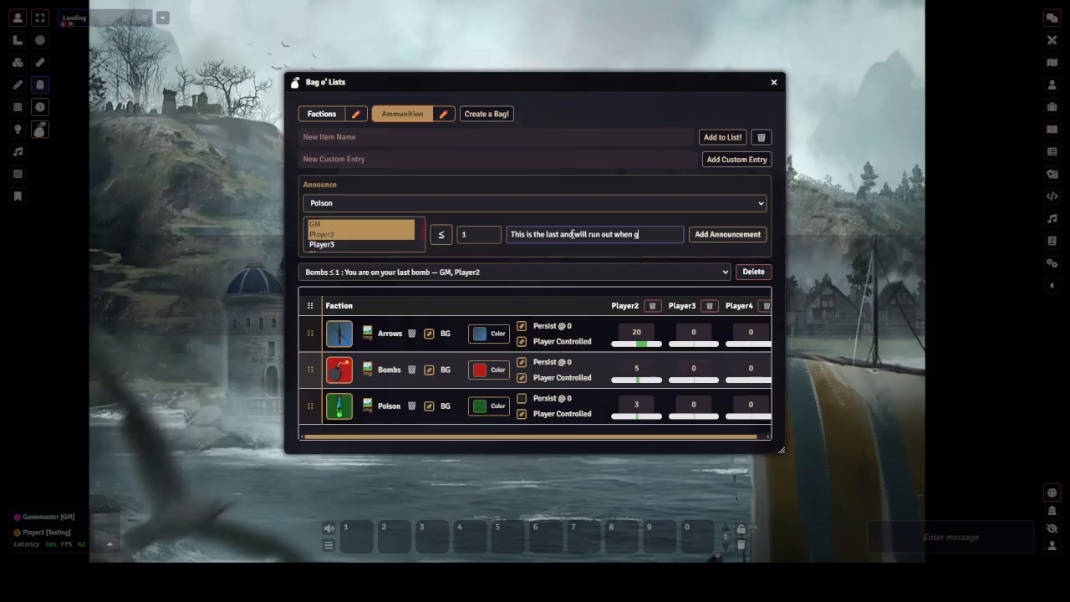
text(one.)
key(Return)
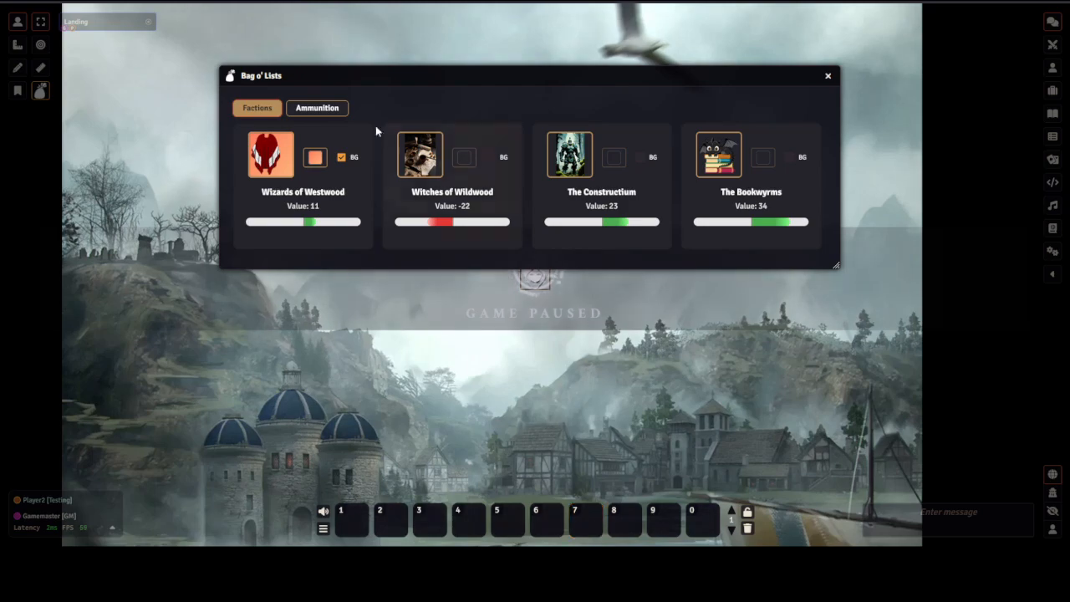
In the player view, enlarge the Bag o' Lists window and dismiss the Wizards of Westwood announcement
click(323, 110)
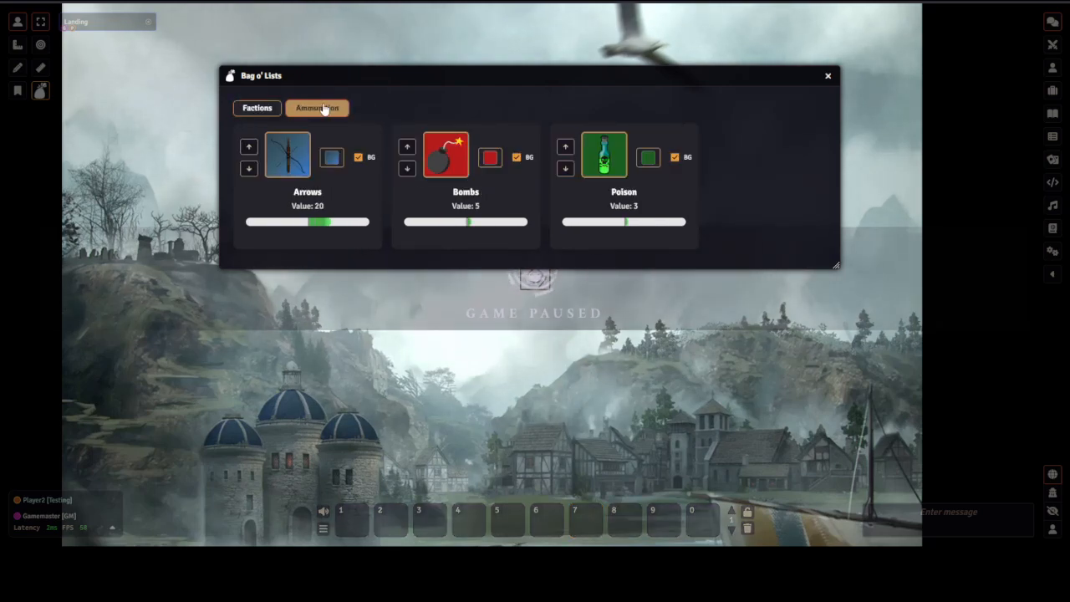
click(263, 109)
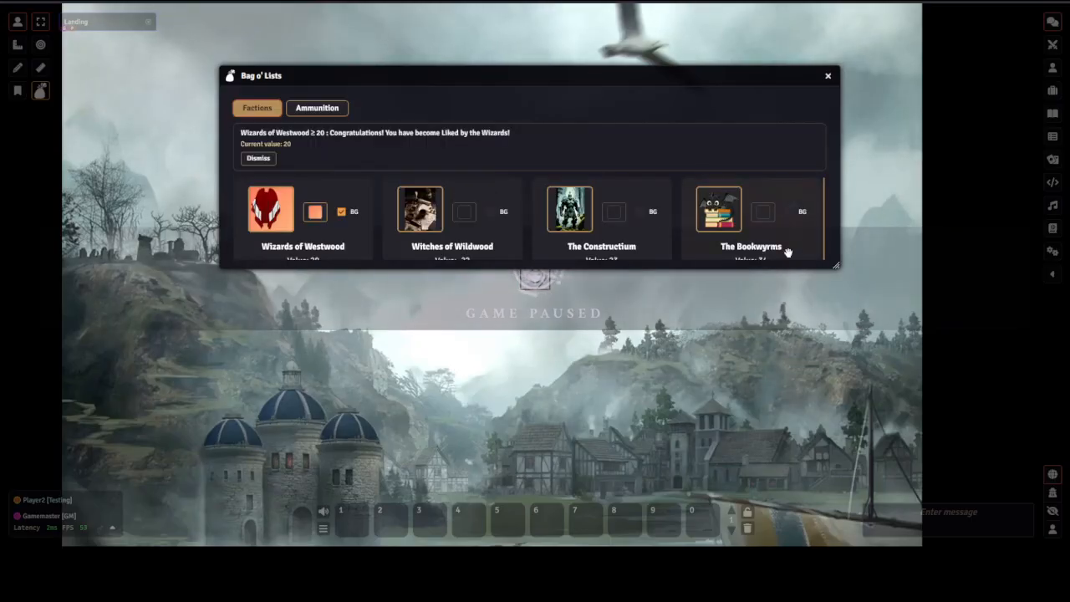
drag(839, 268, 839, 322)
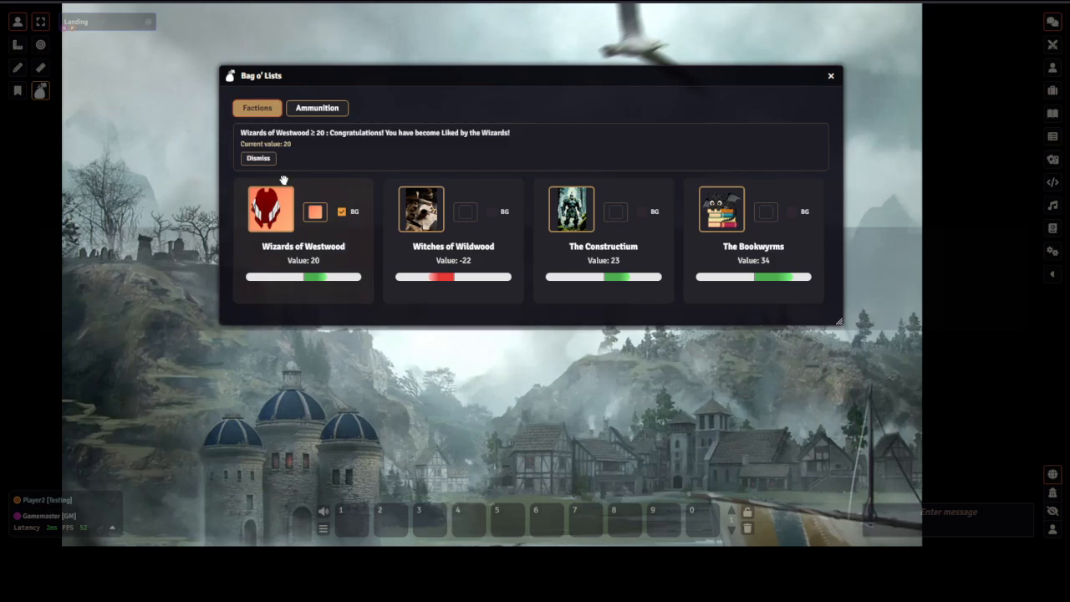
click(258, 157)
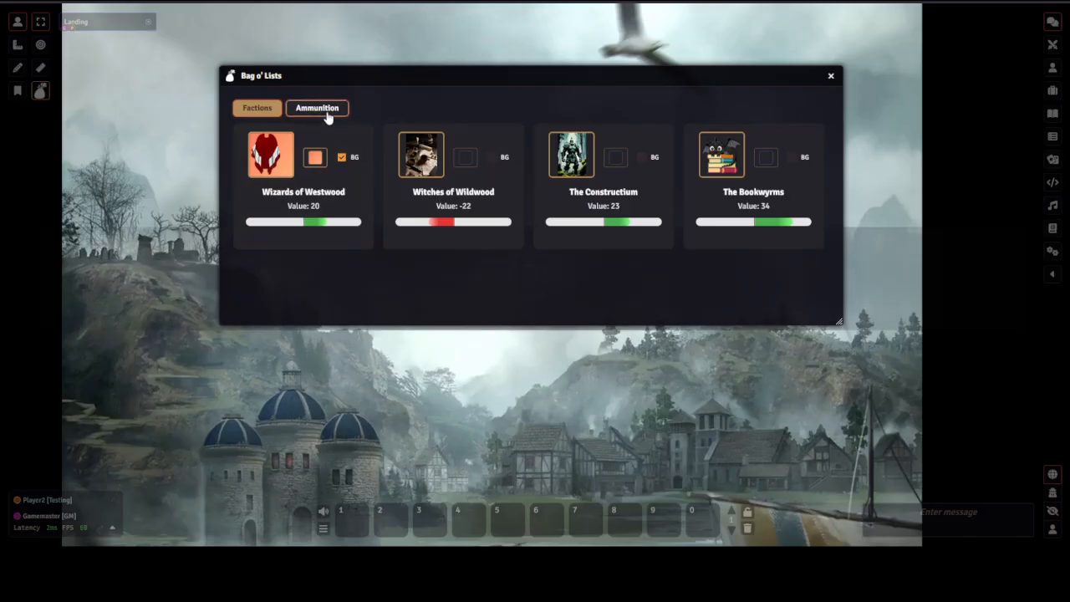
In the Ammunition bag, lower Arrows to 5 and dismiss the low-arrows announcement
click(326, 112)
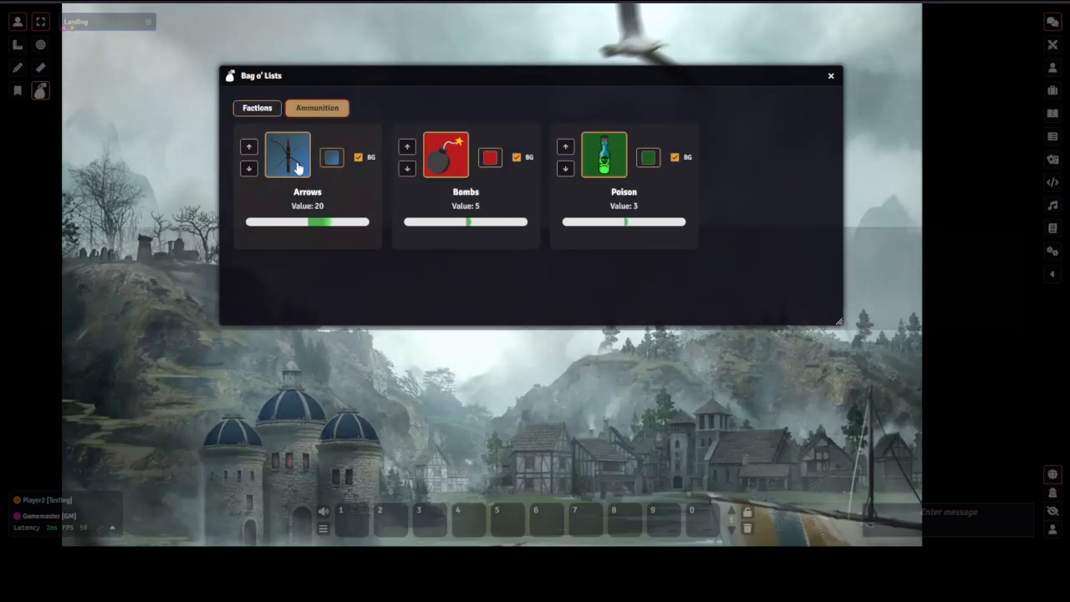
click(249, 168)
click(249, 169)
click(249, 169)
click(249, 169)
click(249, 169)
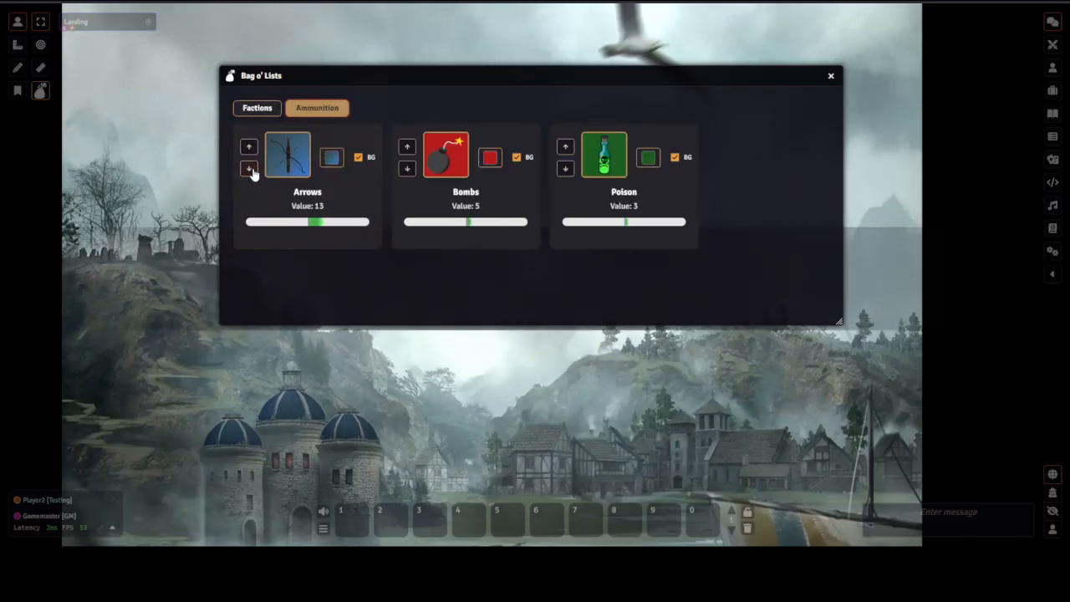
click(249, 169)
click(249, 168)
click(249, 169)
click(249, 169)
click(249, 168)
click(249, 169)
click(249, 169)
click(249, 169)
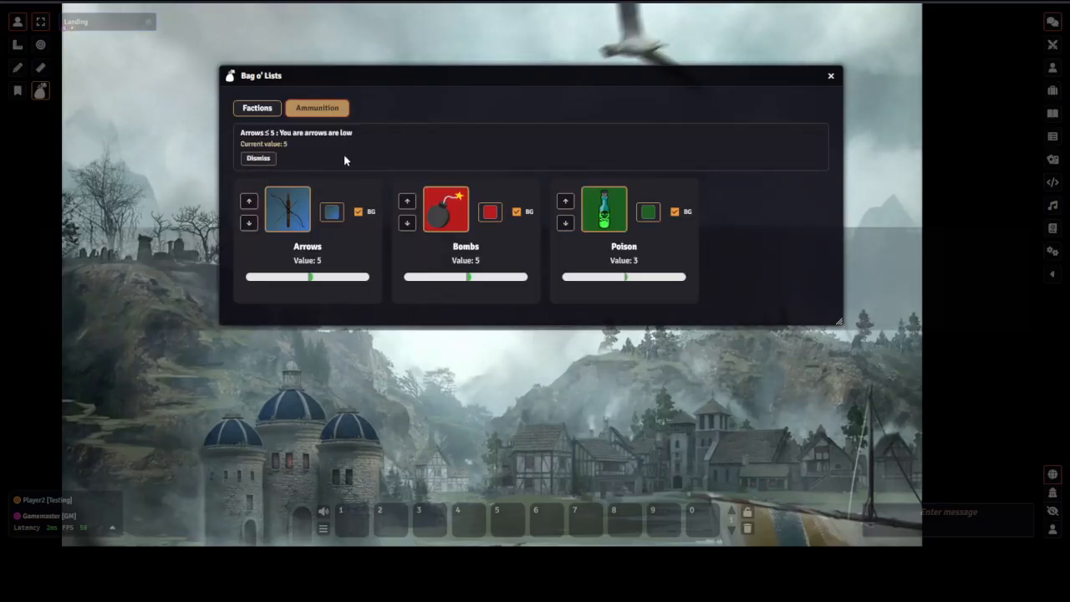
click(258, 158)
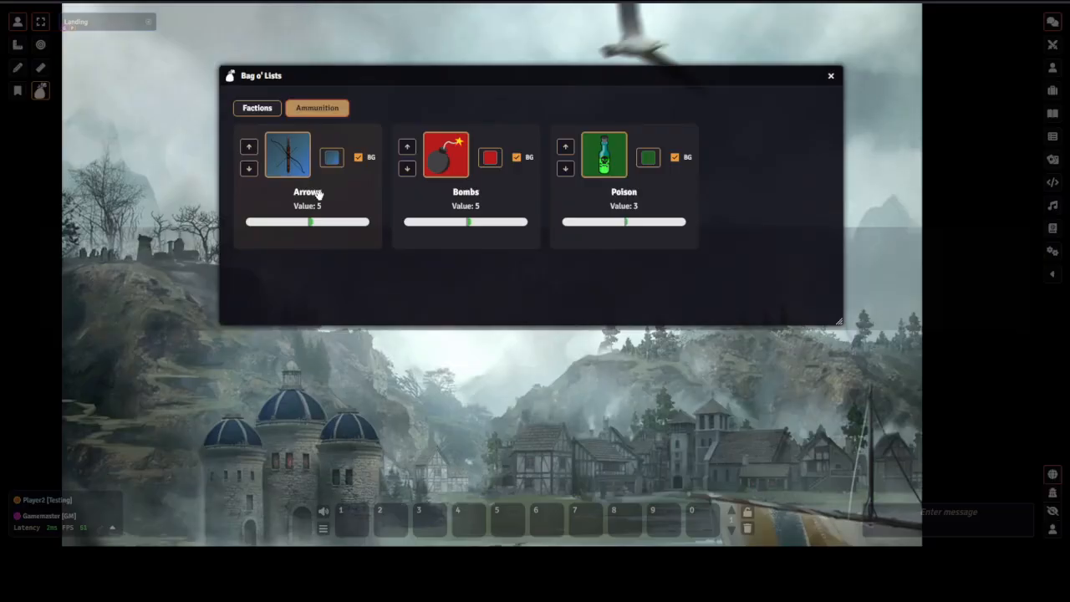
Raise the Arrows value to 20, lower it back to 5, and dismiss the low-arrows announcement
click(248, 148)
click(248, 148)
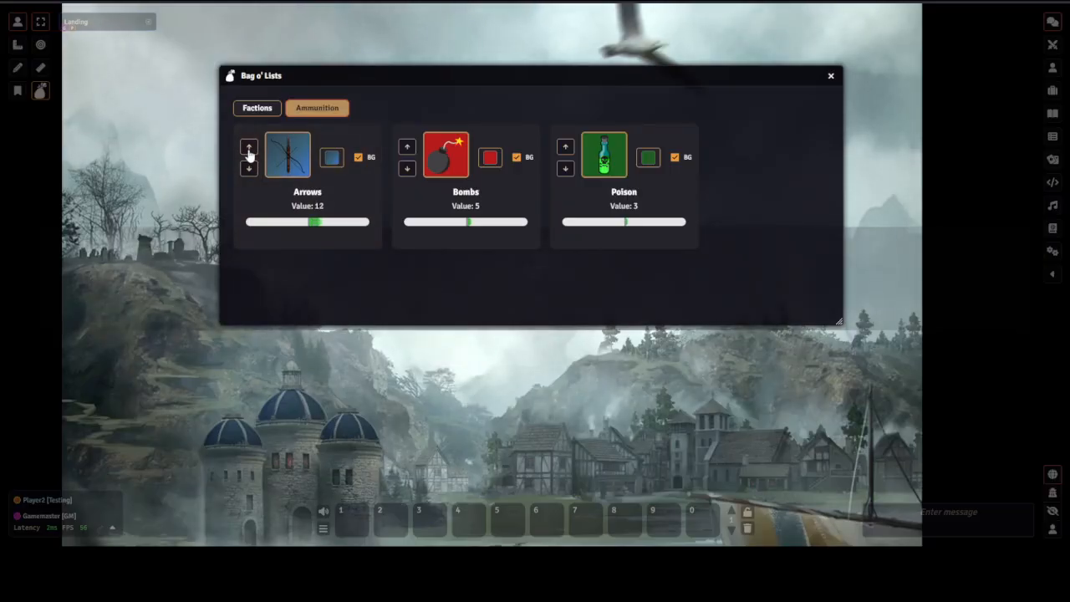
click(249, 148)
click(248, 148)
click(248, 148)
click(249, 148)
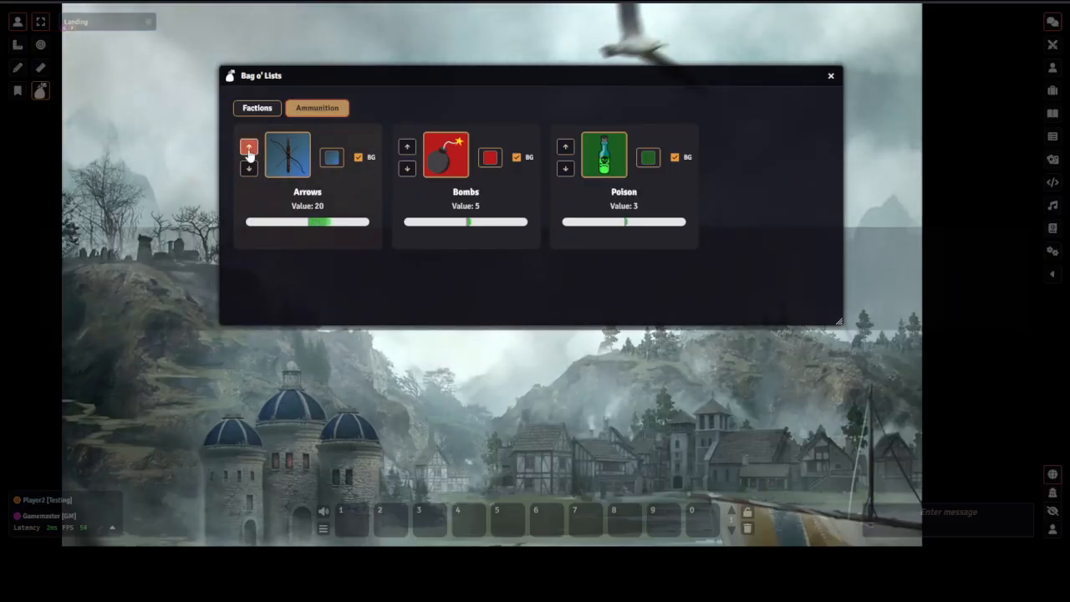
click(249, 169)
click(248, 169)
click(248, 169)
click(249, 170)
click(249, 170)
click(249, 169)
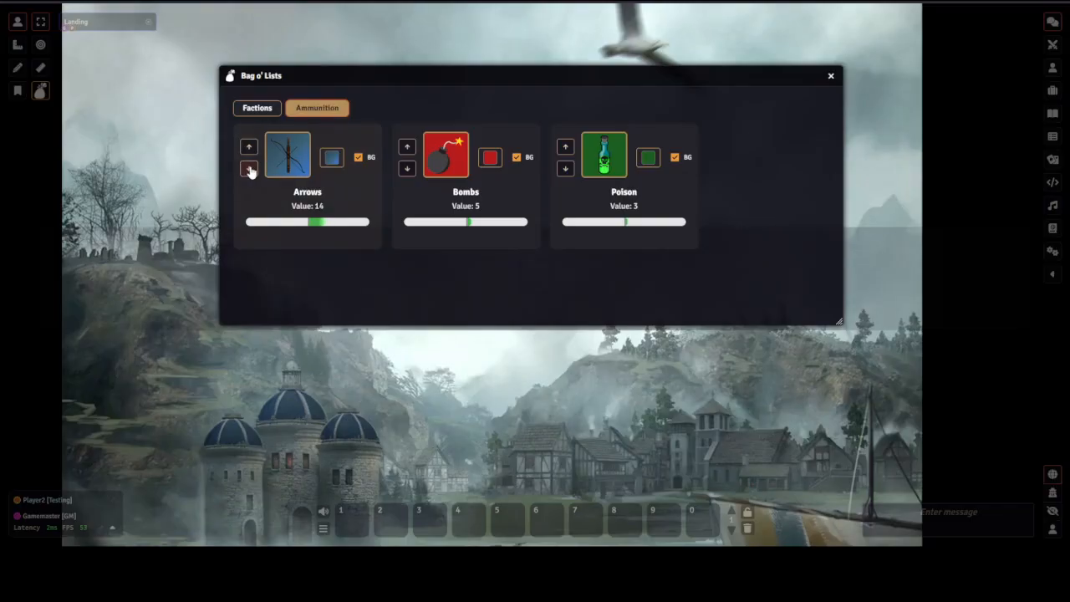
triple_click(249, 170)
triple_click(249, 169)
triple_click(249, 169)
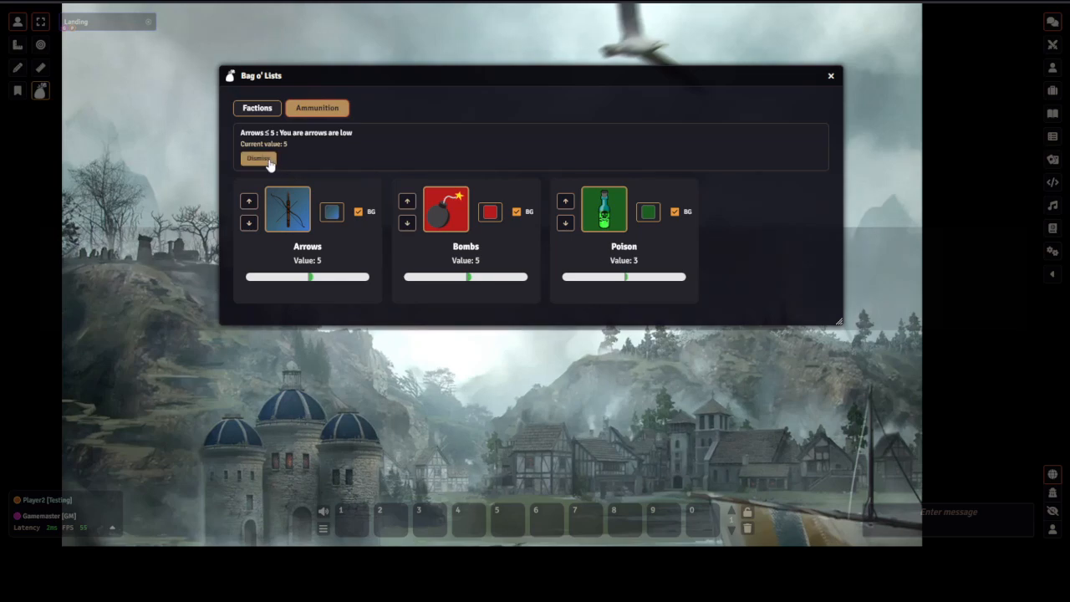
click(261, 158)
Lower Arrows to 0, bring it back up to 5, and dismiss the low-arrows announcement again
click(250, 169)
click(250, 170)
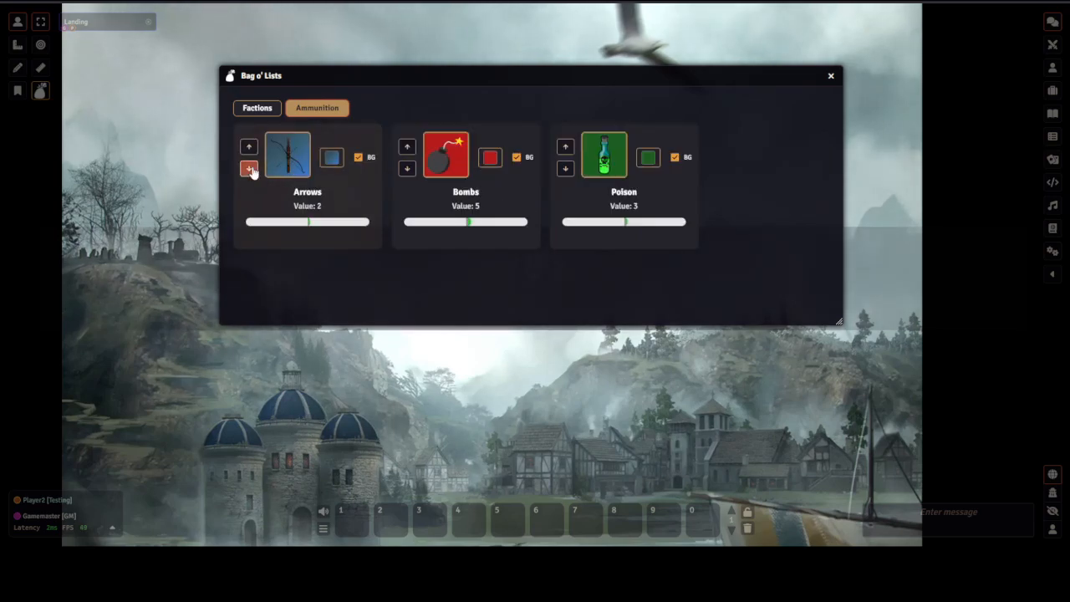
click(250, 170)
click(250, 169)
click(250, 169)
click(249, 148)
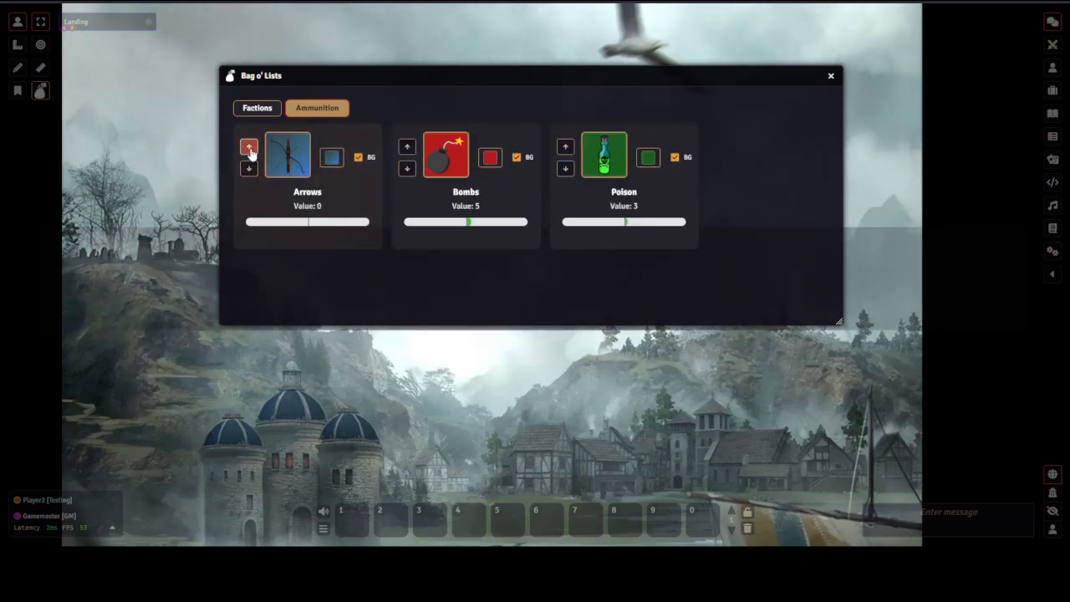
click(249, 148)
click(249, 148)
click(249, 148)
click(249, 148)
click(249, 148)
click(249, 148)
click(250, 170)
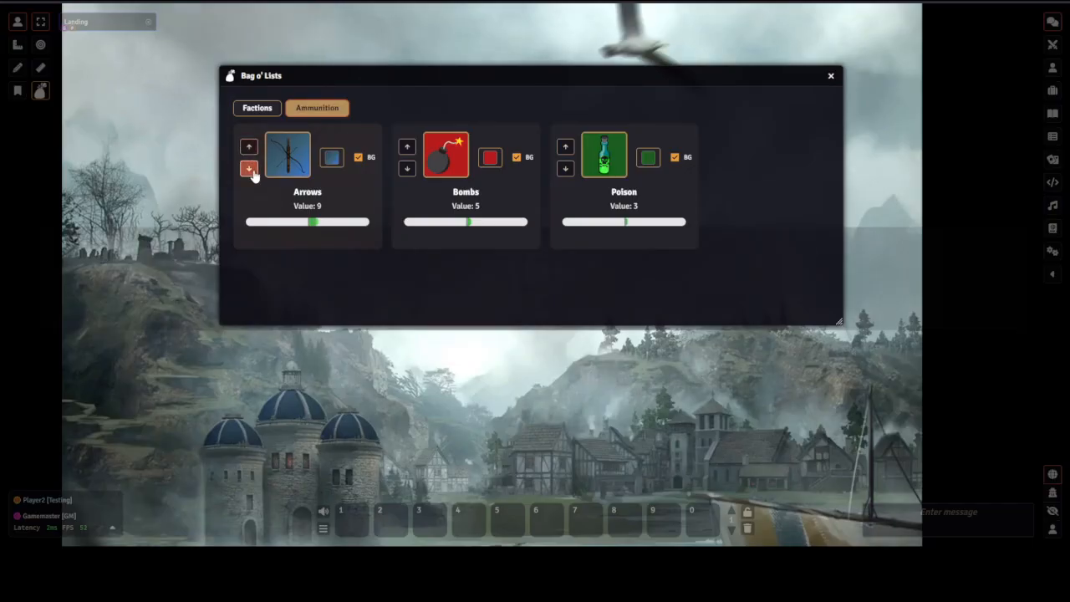
click(250, 169)
click(250, 170)
click(250, 169)
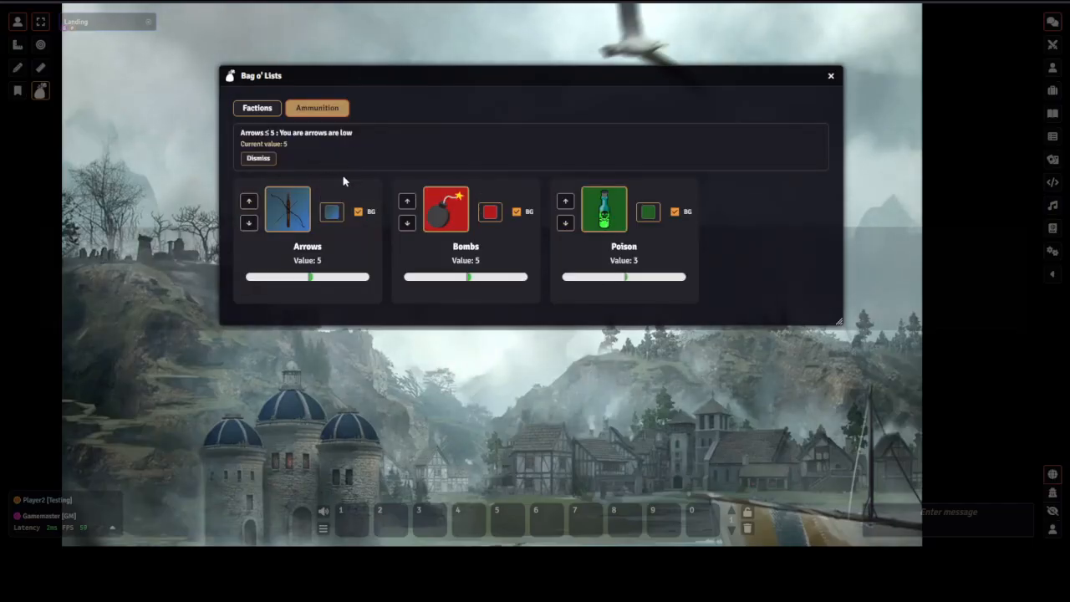
click(259, 158)
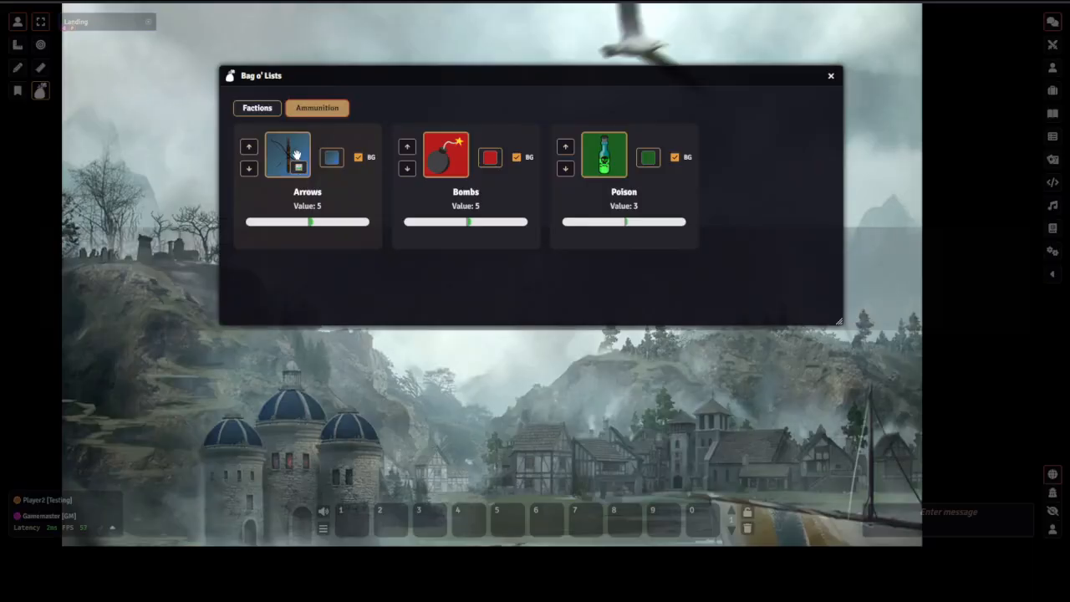
Lower Bombs to 1 and dismiss the last-bomb announcement
click(407, 168)
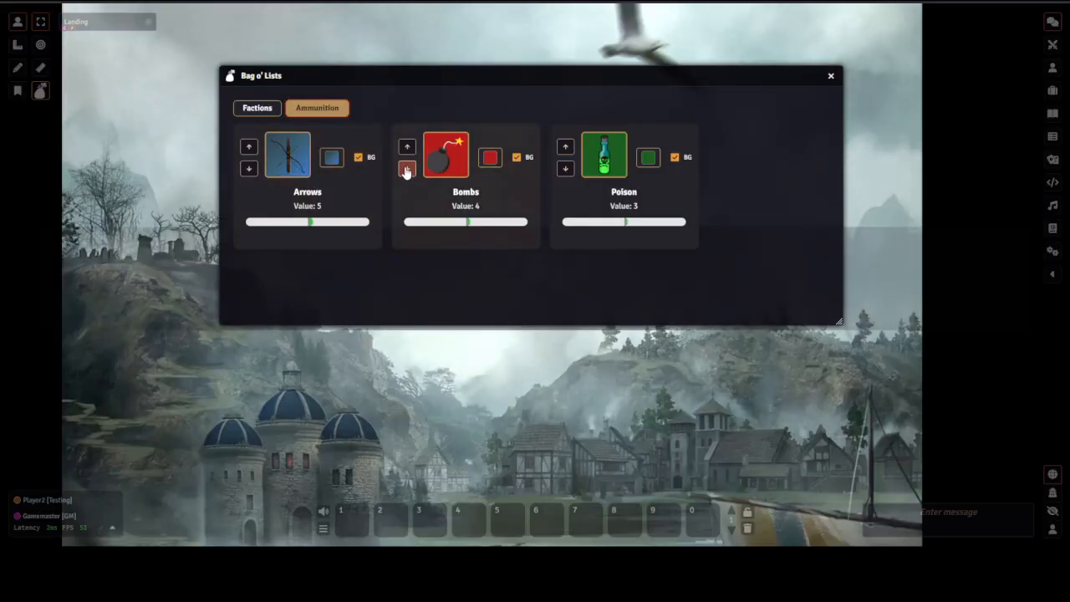
click(407, 168)
click(407, 168)
click(407, 168)
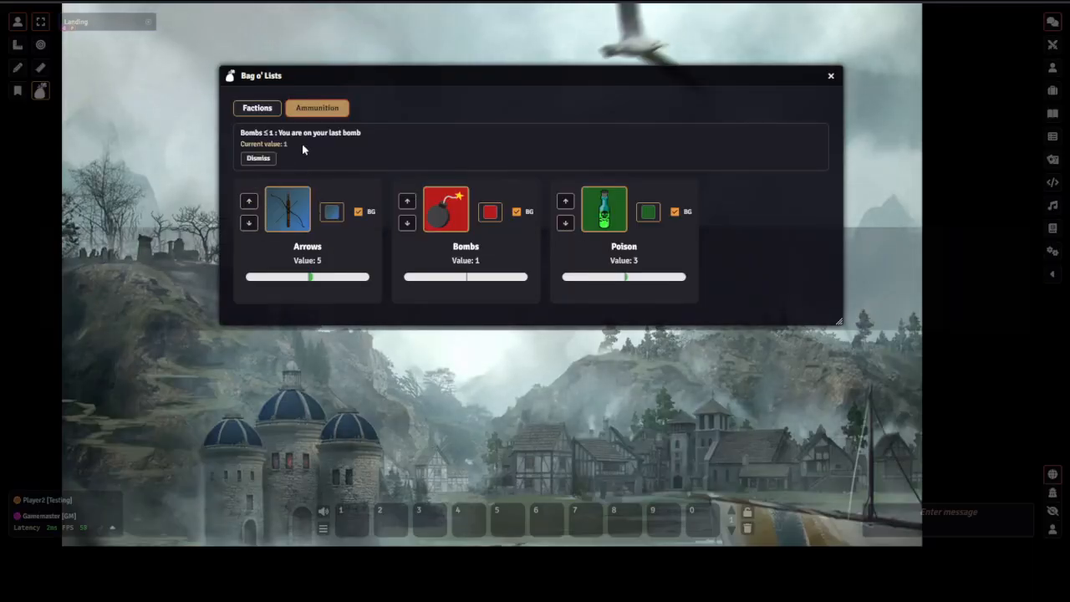
click(264, 157)
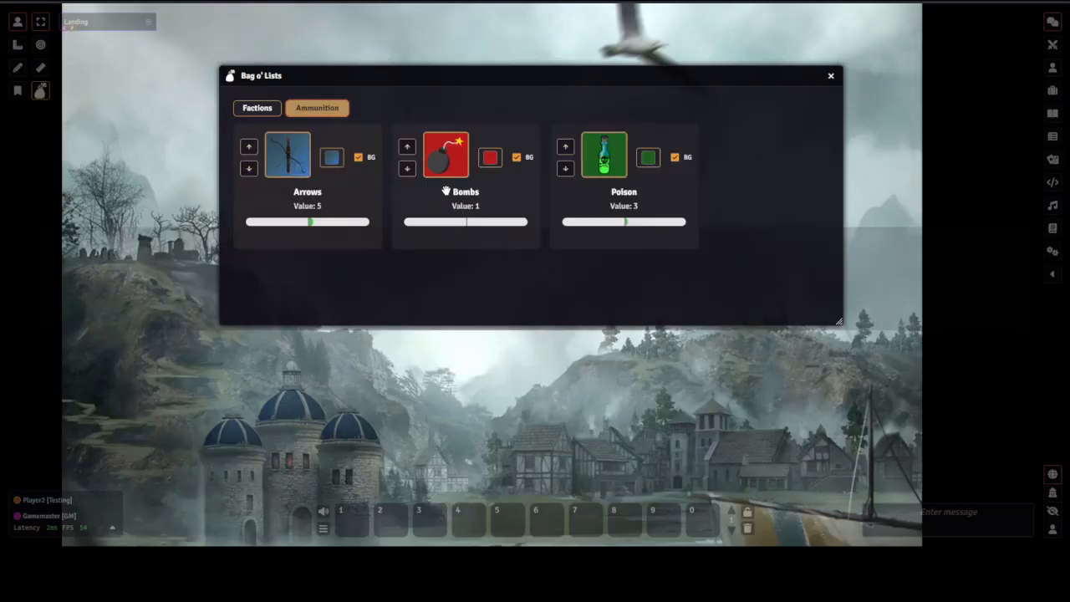
Lower Bombs to 0, then raise it back to 5
click(407, 168)
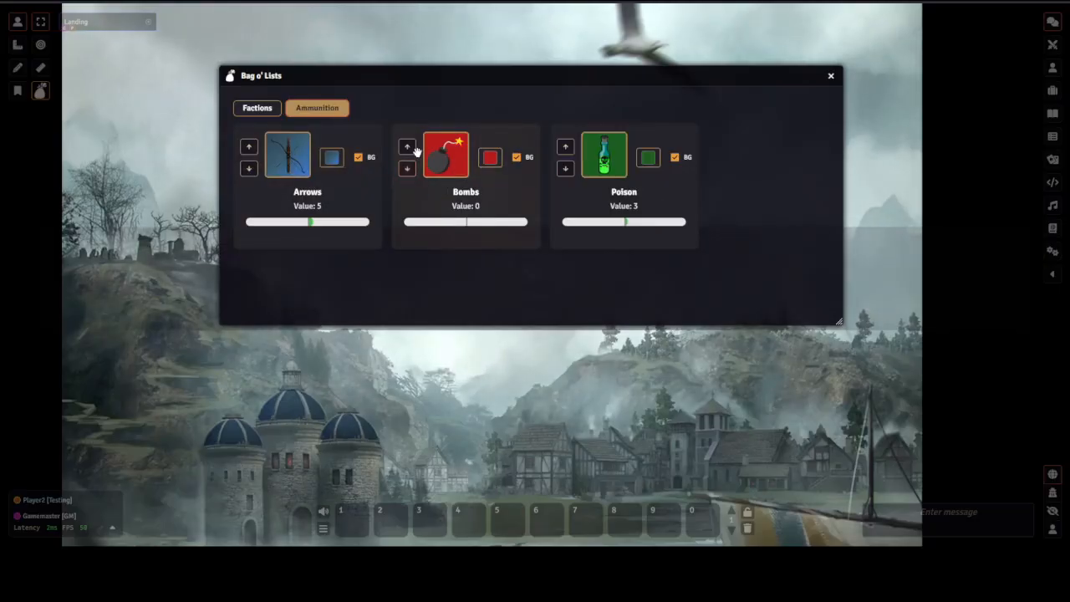
click(407, 147)
click(407, 147)
click(407, 147)
click(407, 147)
click(407, 148)
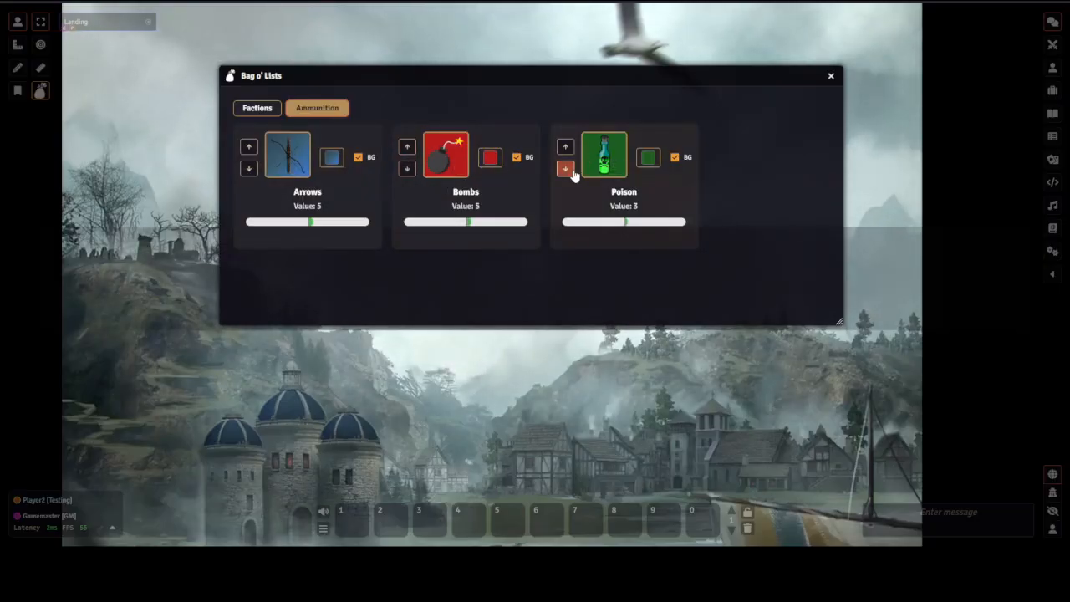
Lower Poison to 1, dismiss the last-poison announcement, and step Poison down once more
click(565, 168)
click(565, 168)
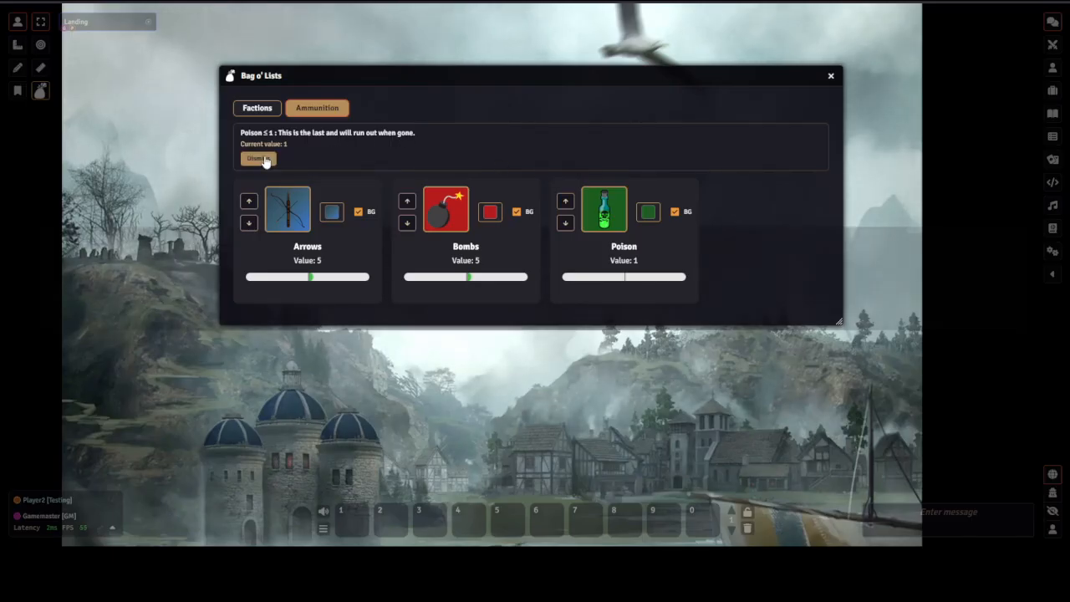
click(262, 159)
click(565, 168)
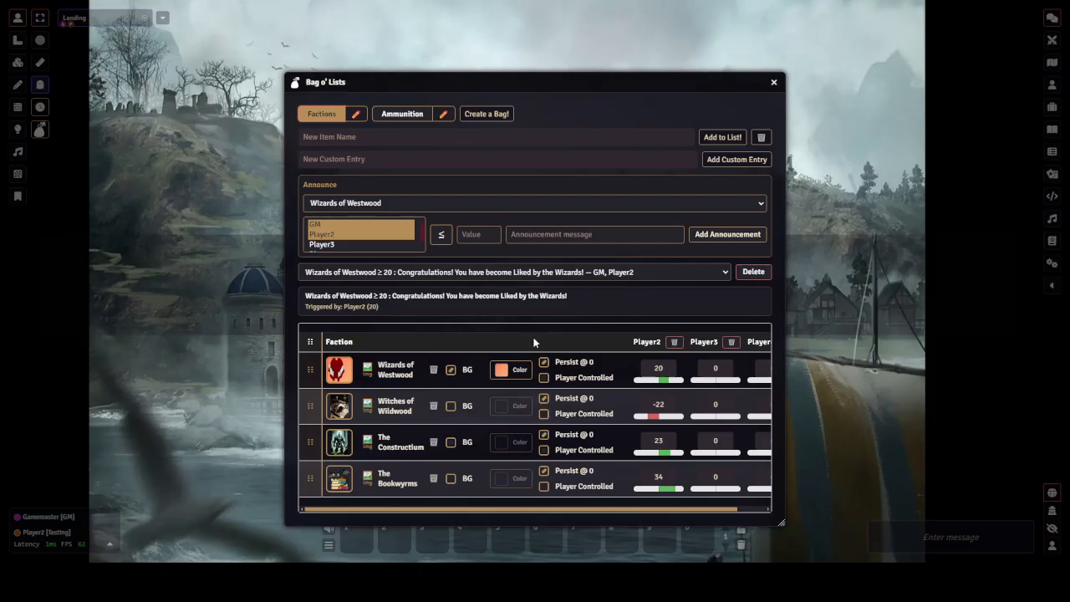
Create a new bag and rename it NPCs
click(487, 114)
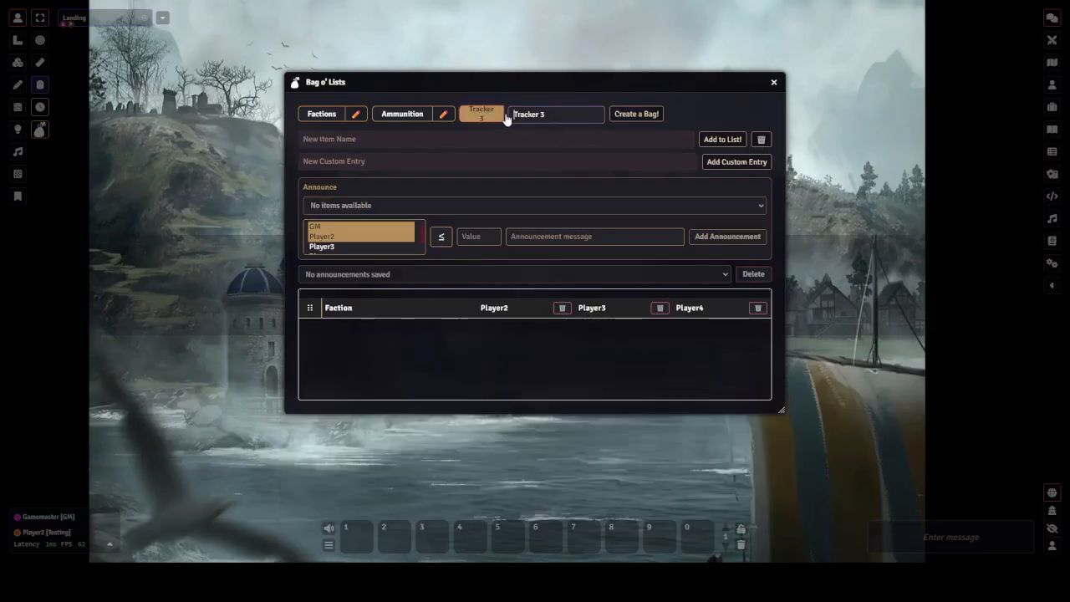
drag(551, 113, 475, 103)
text(NP)
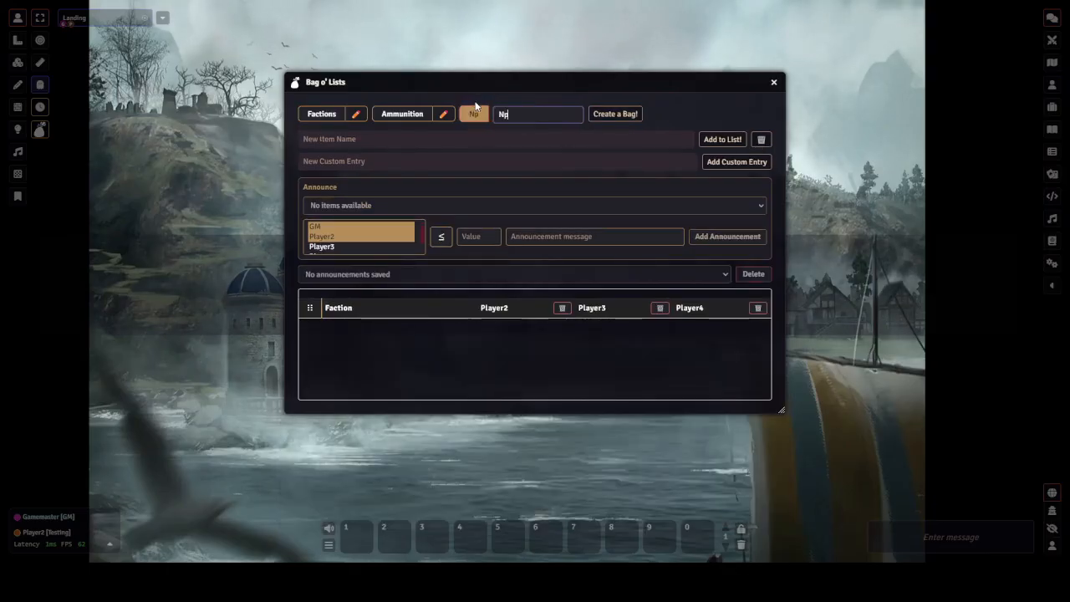
key(BackSpace)
text(PCs)
key(Return)
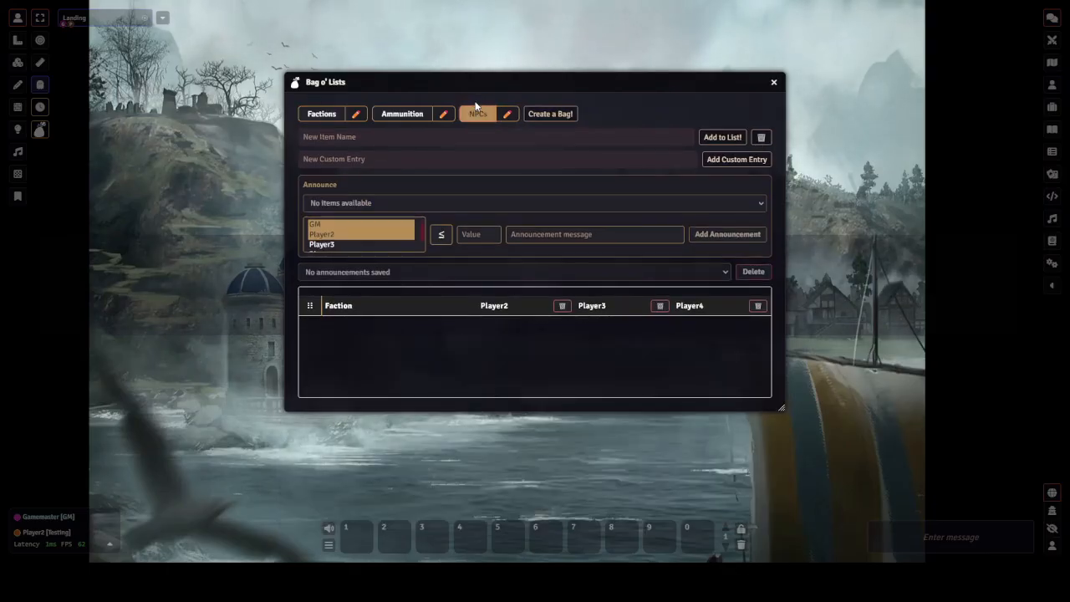
Add two entries to the NPCs bag: Talenda The Vampire and Calenda The Archer
click(417, 131)
text(Talenda The Vamp)
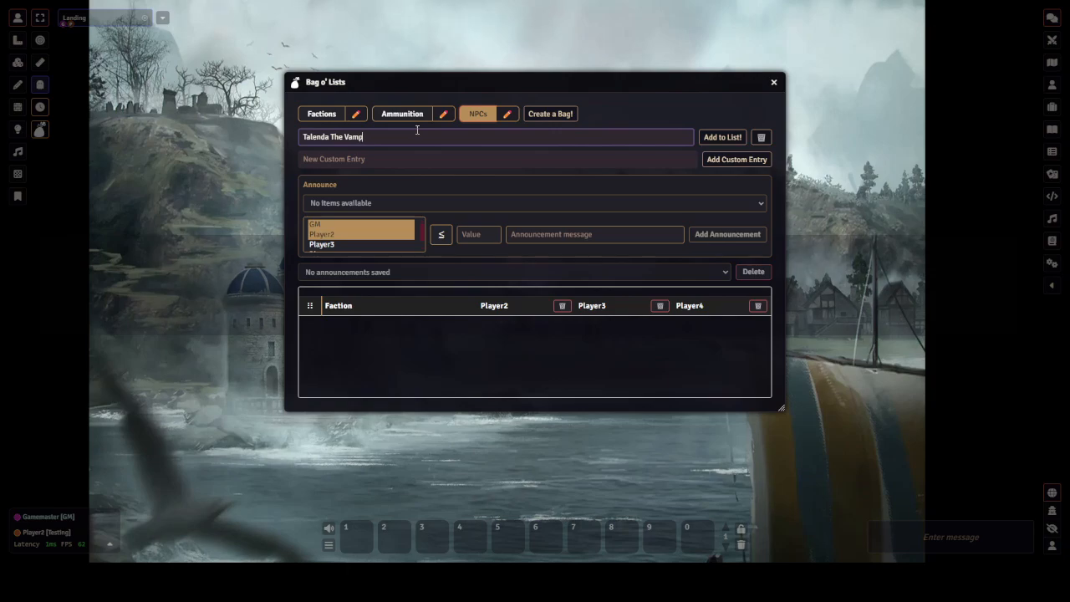
text(ire)
key(Return)
text(c)
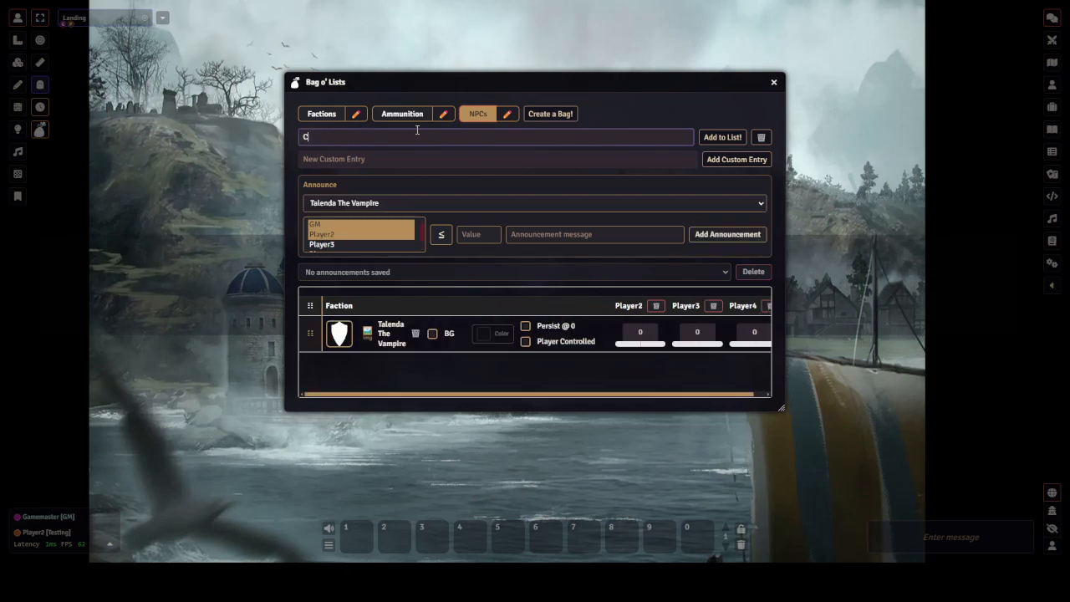
text(alenda the )
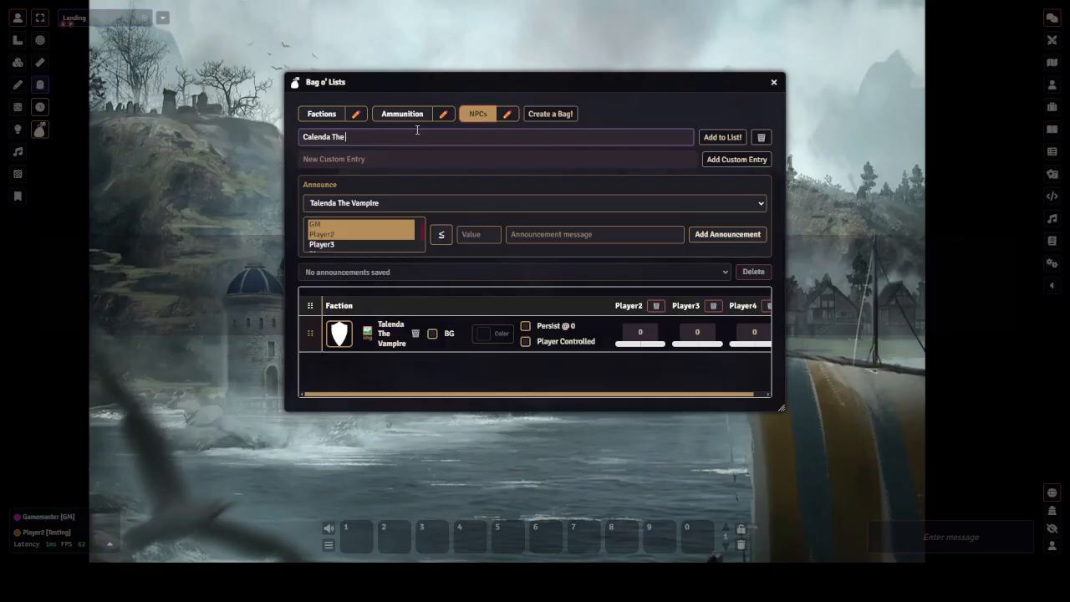
text(Archer)
key(Return)
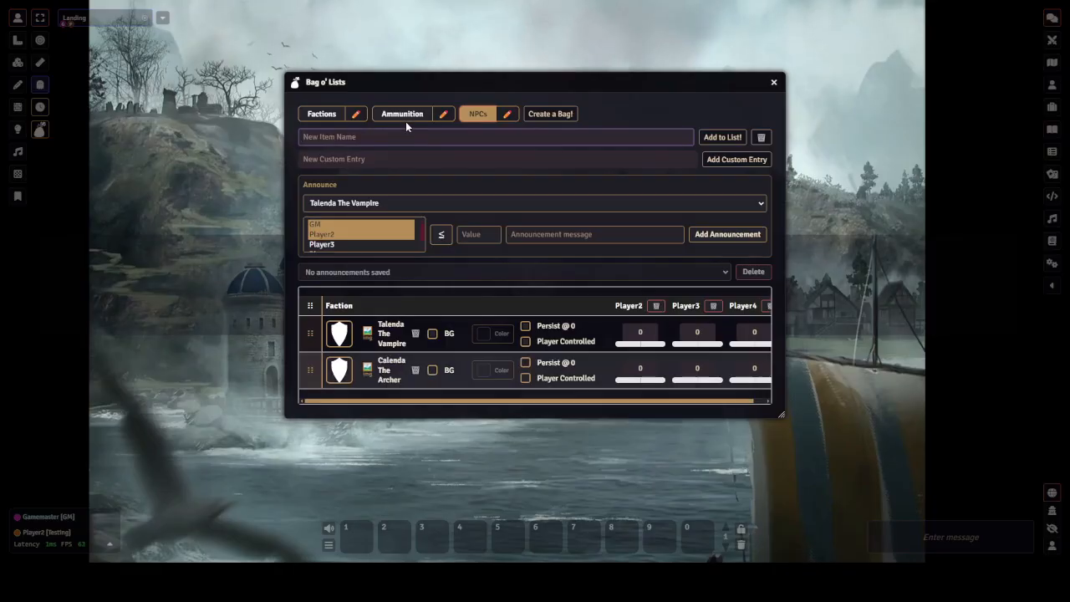
Set Talenda The Vampire's image to vampire-5431457_1280.png from the NPCs folder
click(366, 332)
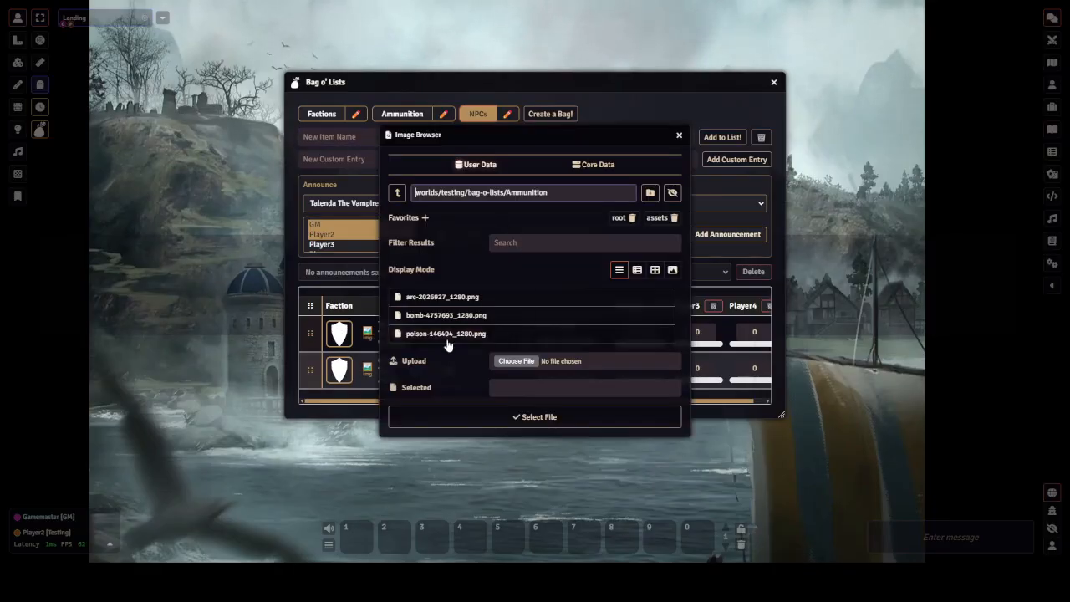
click(397, 193)
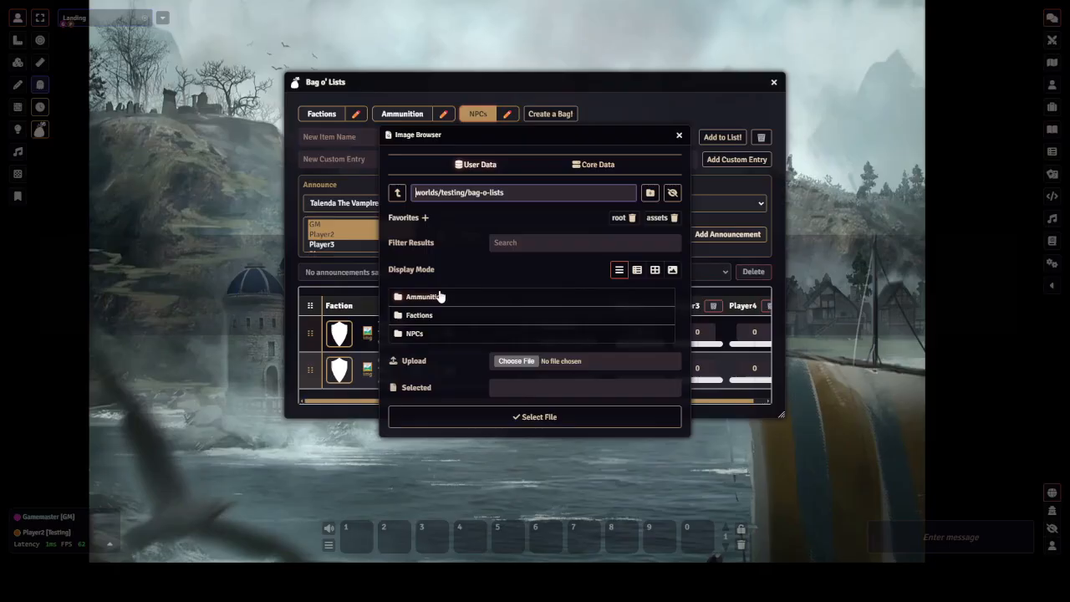
click(416, 333)
click(449, 318)
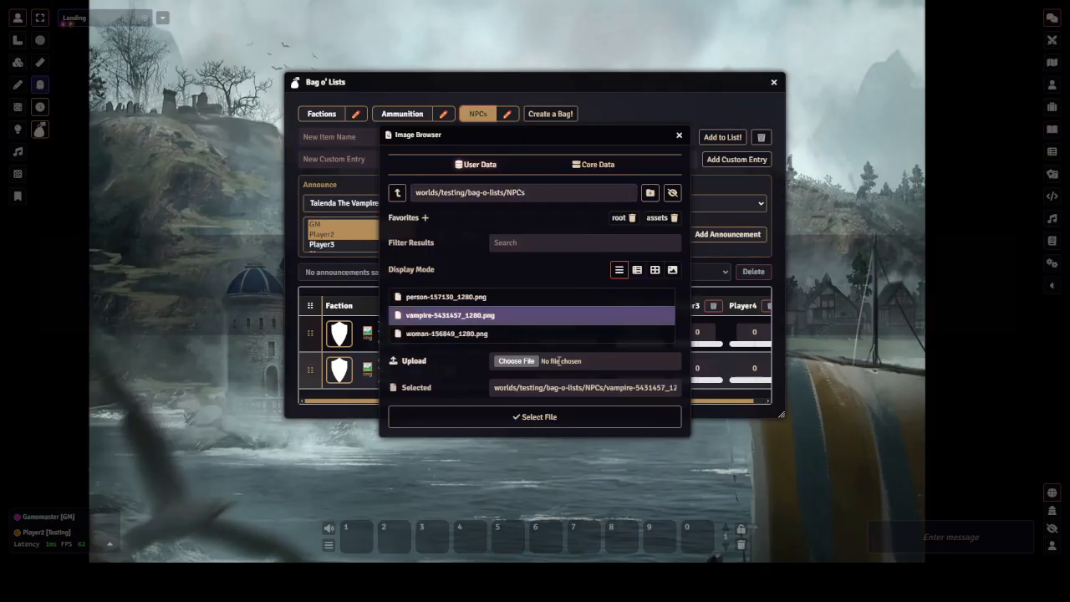
click(539, 416)
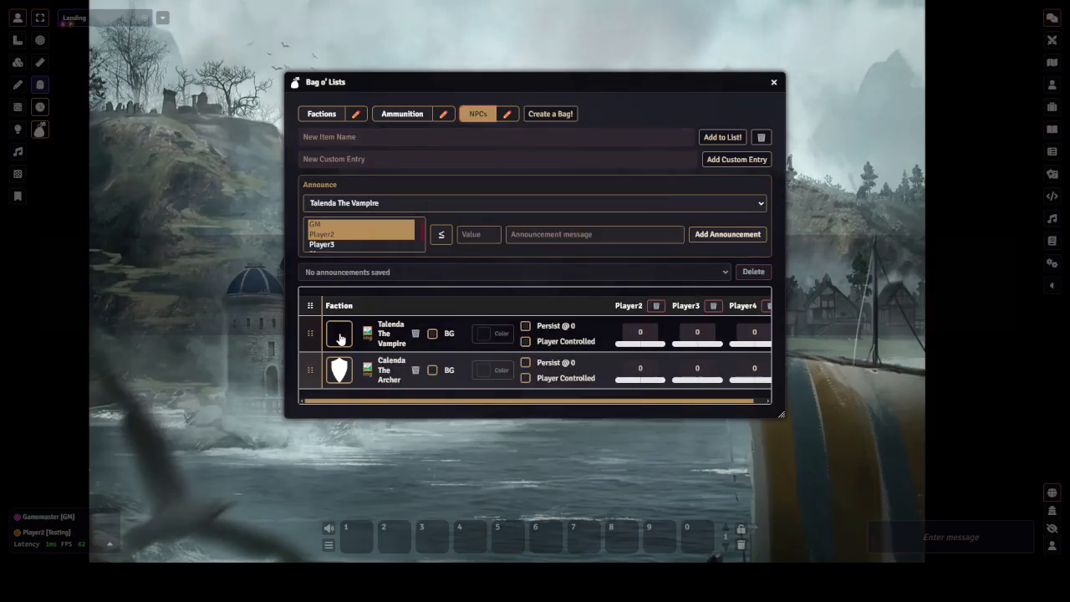
Enable the background for Talenda The Vampire and set its colour to Sunset Gradient
click(433, 335)
click(495, 333)
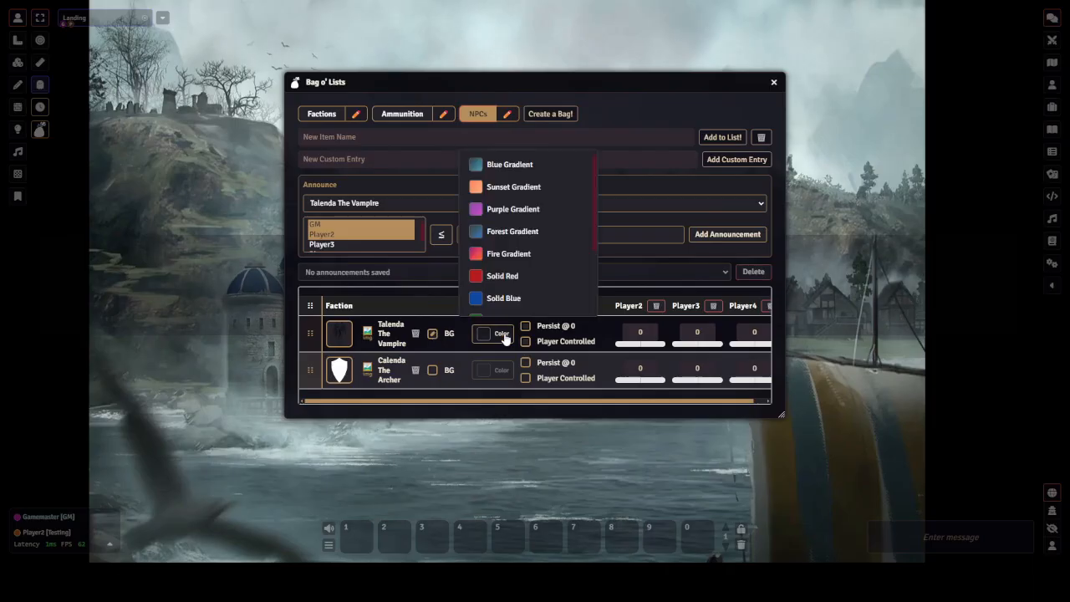
click(514, 187)
Reframe Talenda The Vampire's token portrait, zooming to about 260% and repositioning it, then save
click(343, 334)
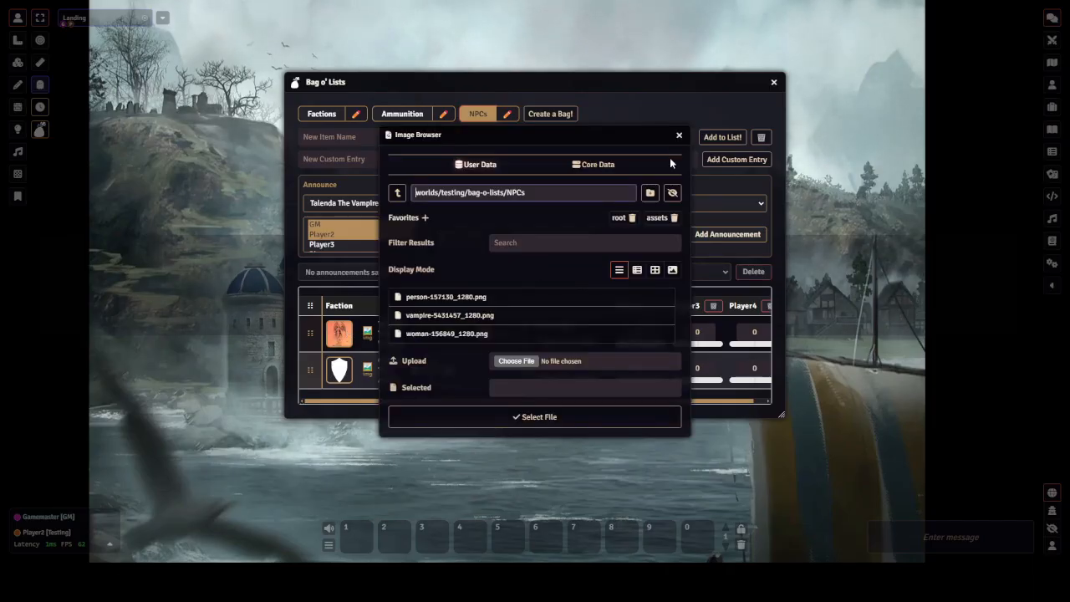
click(679, 134)
click(368, 336)
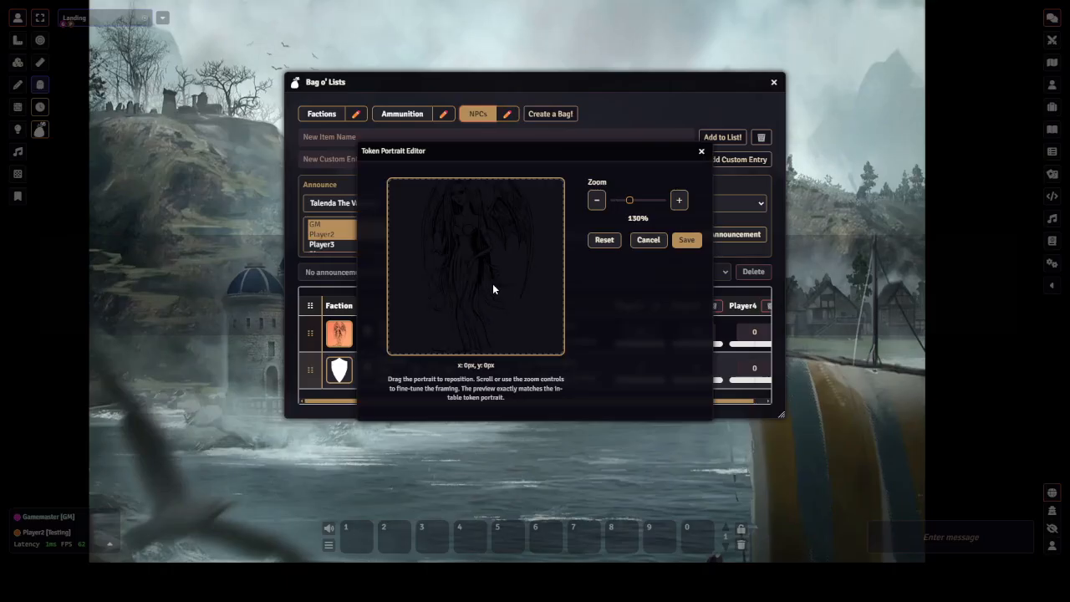
scroll(492, 283, up, 9)
drag(492, 283, 478, 320)
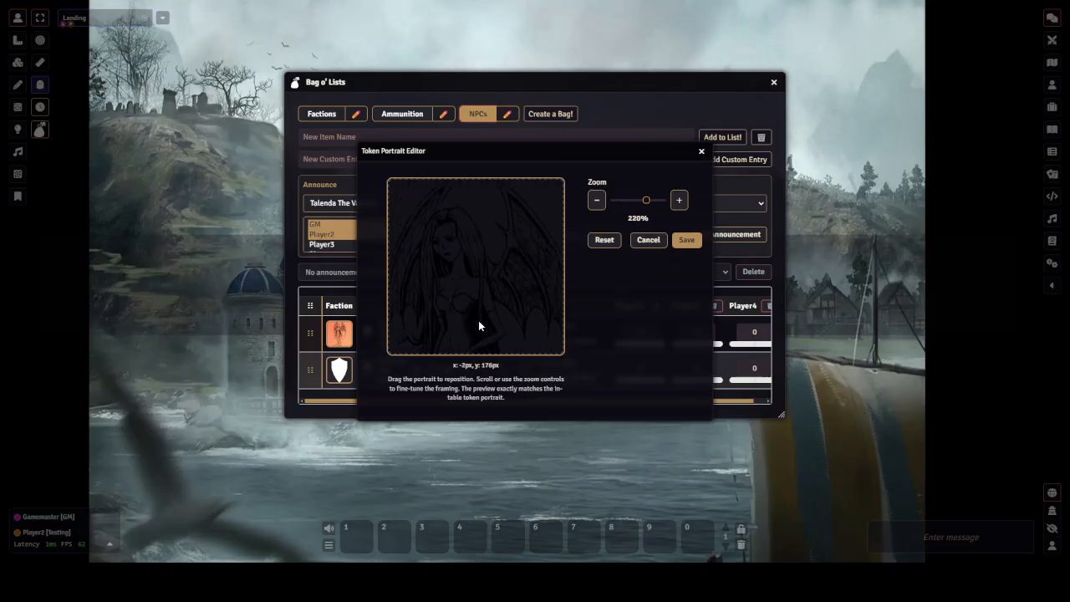
scroll(481, 325, up, 4)
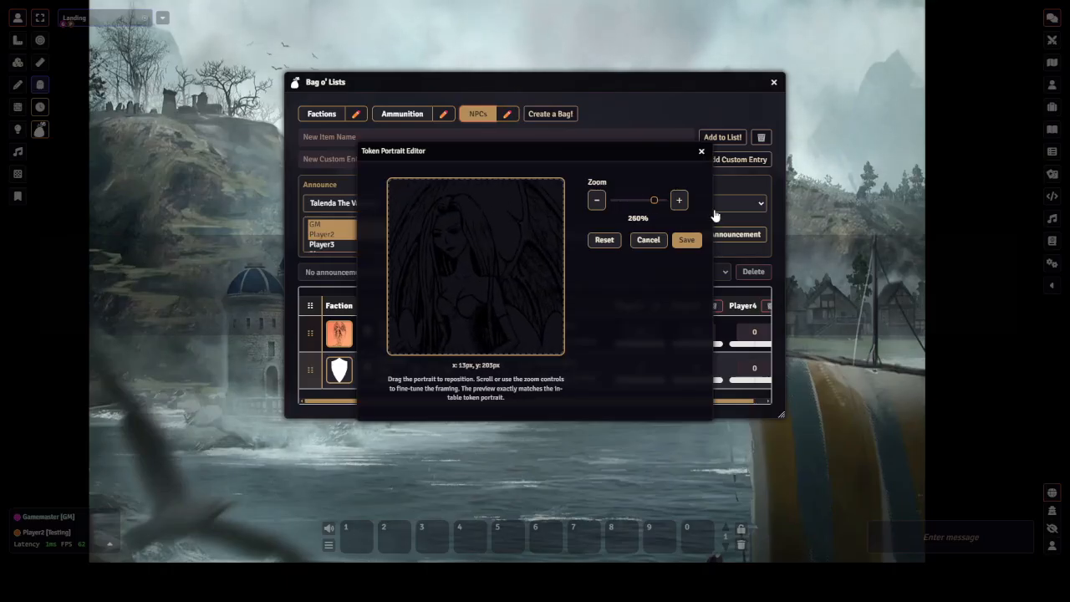
click(688, 239)
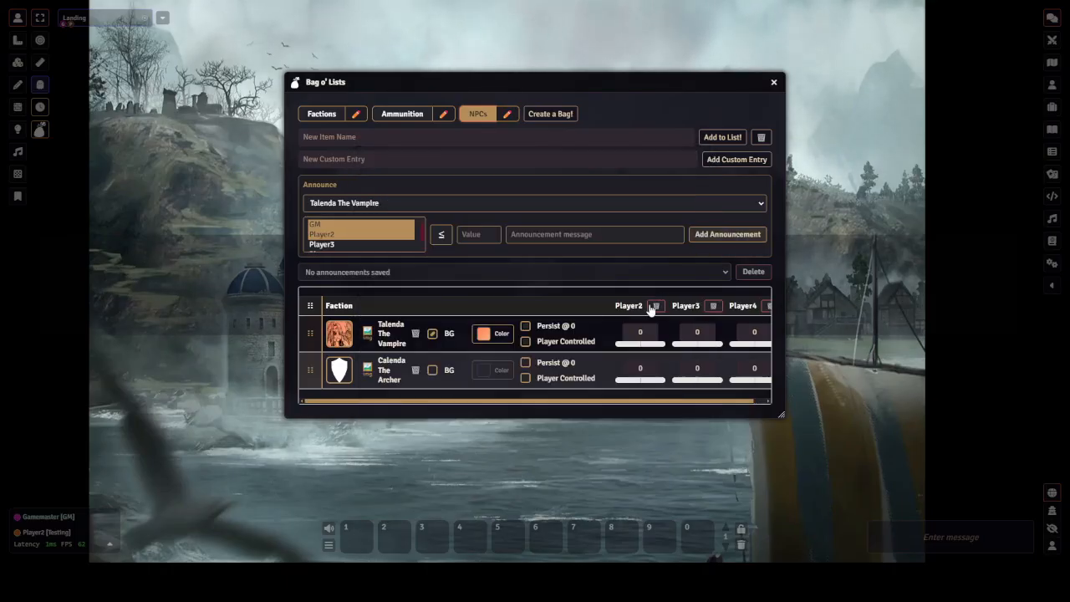
Set Calenda The Archer's image to woman-156849_1280.png from the NPCs folder
click(354, 369)
click(501, 333)
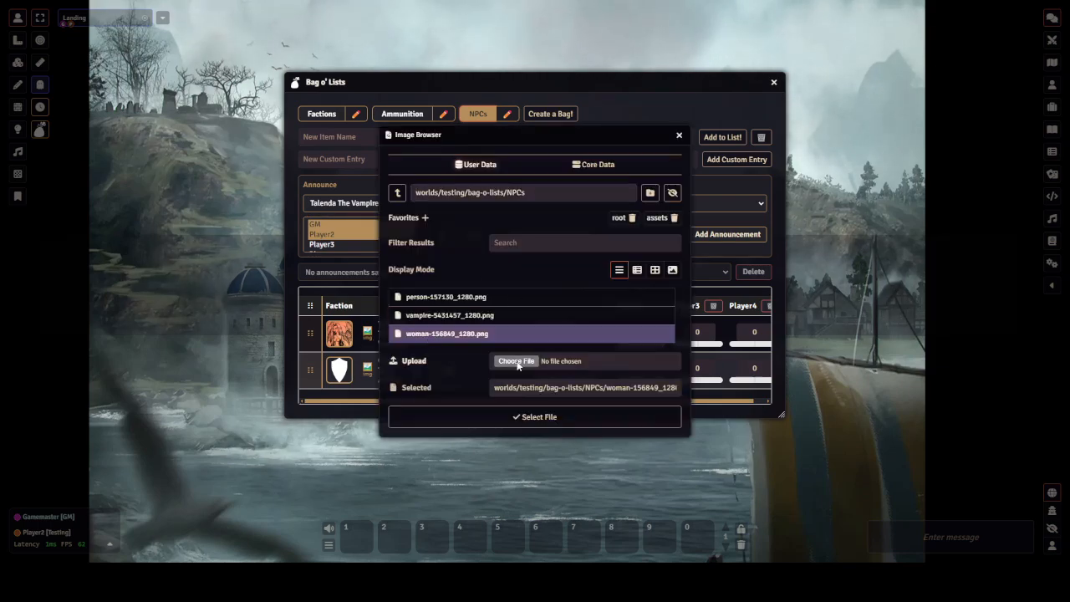
click(525, 420)
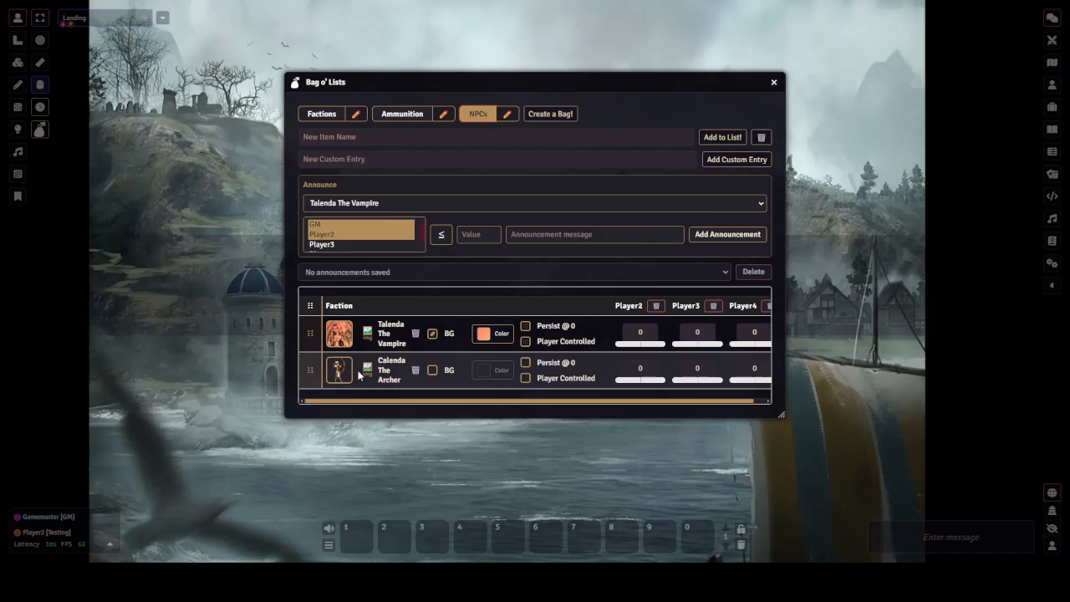
Reframe Calenda The Archer's token portrait, zooming to about 230% and repositioning it, then save
click(368, 371)
scroll(523, 298, up, 10)
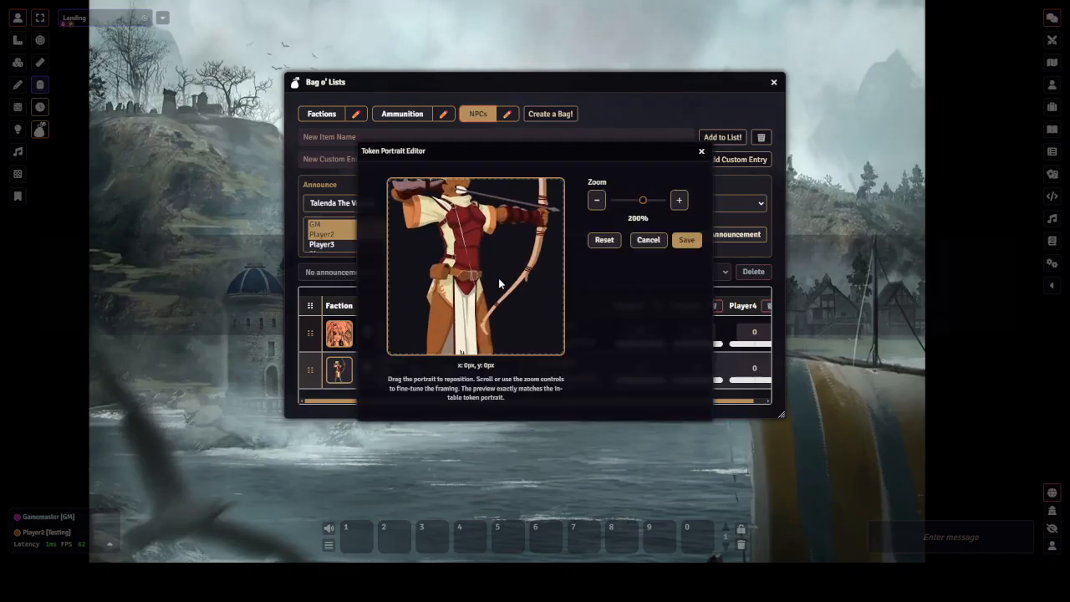
drag(499, 256, 497, 326)
scroll(526, 322, up, 3)
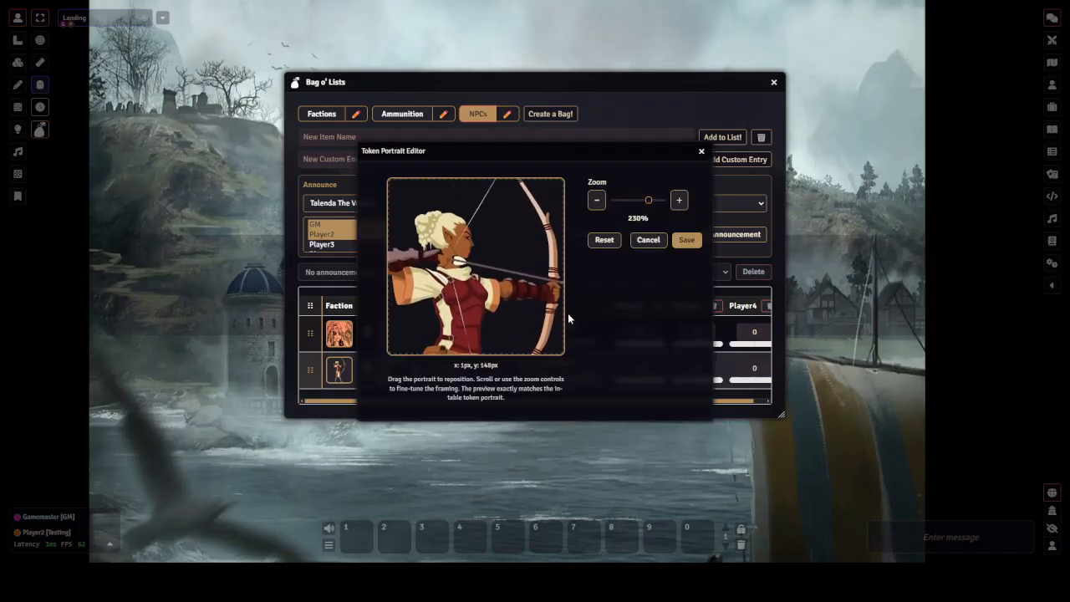
click(686, 240)
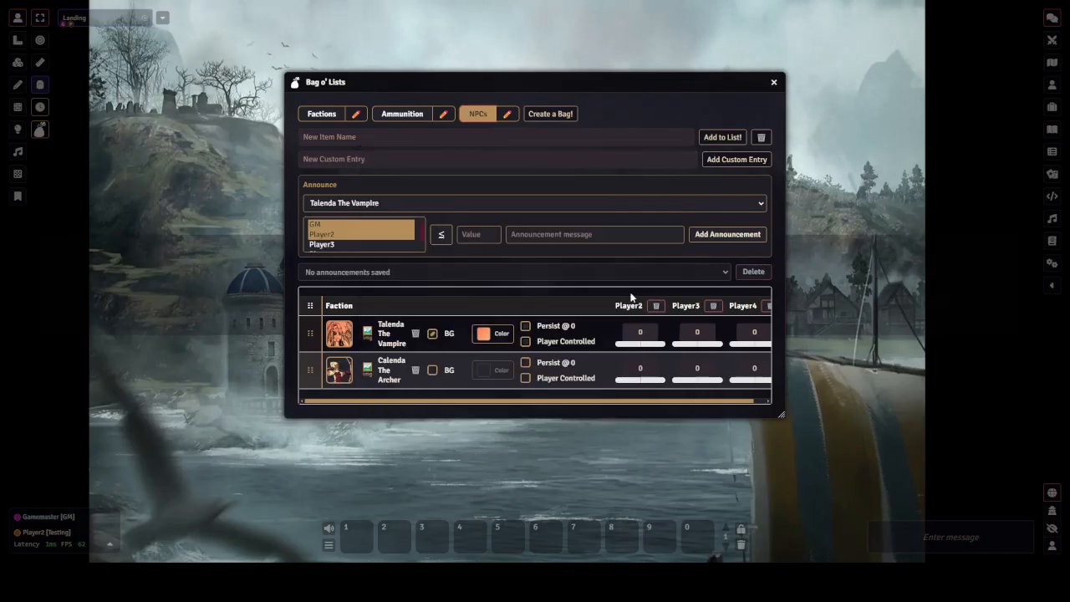
Enable the background for Calenda The Archer and set its colour to Blue Gradient
click(433, 371)
click(492, 370)
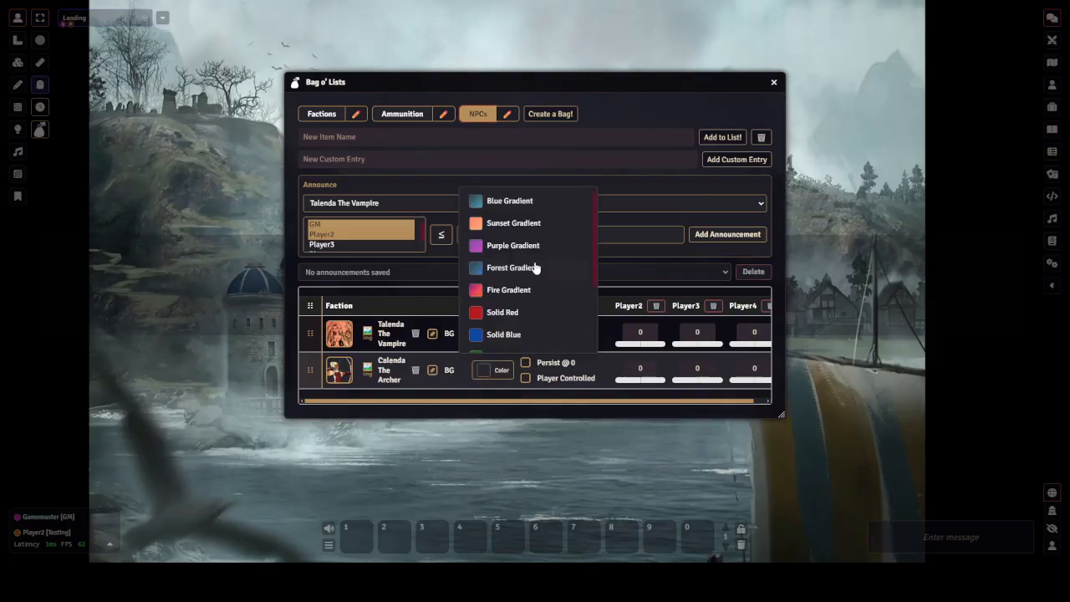
click(516, 203)
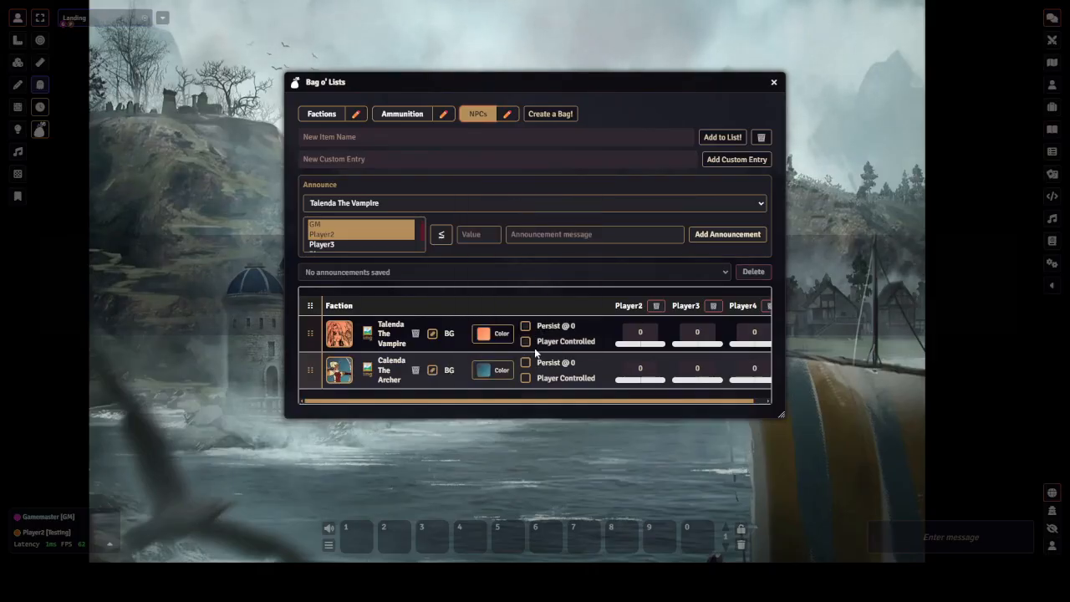
Turn on Persist @ 0 for both Talenda The Vampire and Calenda The Archer
click(525, 326)
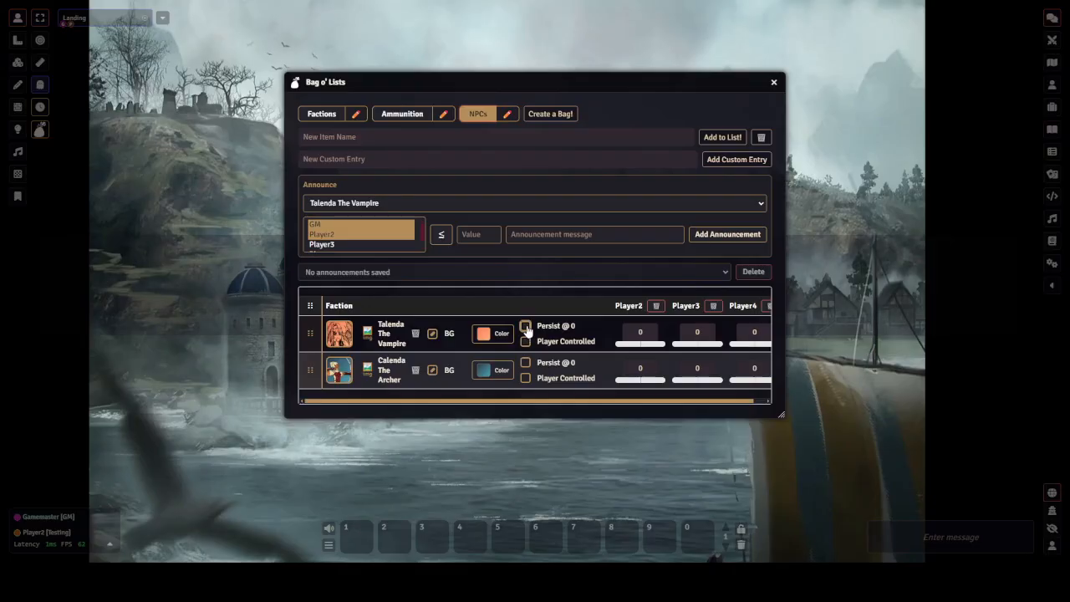
click(525, 364)
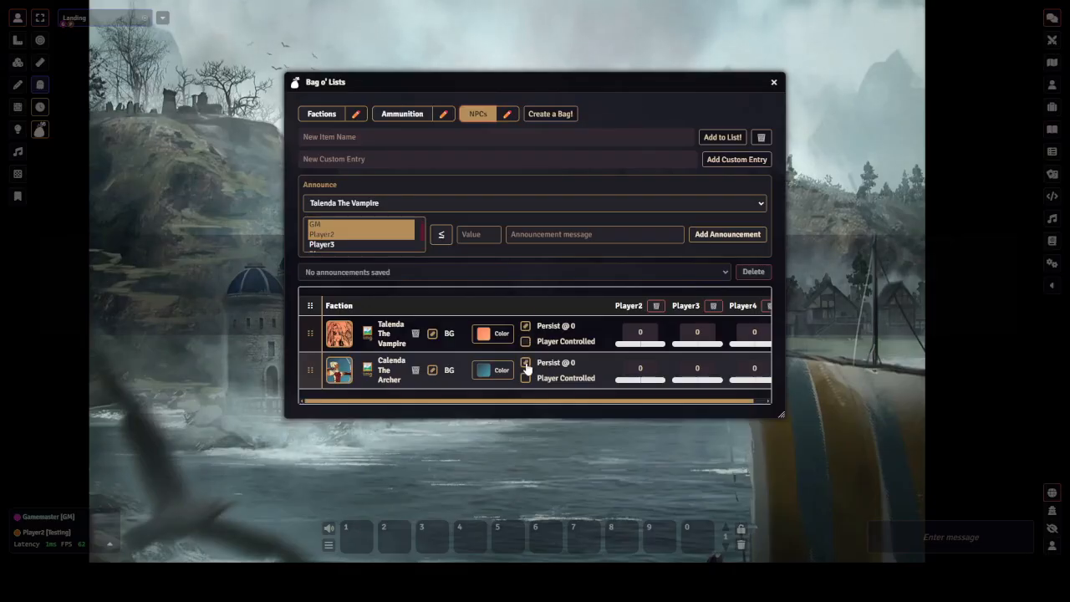
Set Player2's values to -12 for Talenda The Vampire and 32 for Calenda The Archer
click(655, 331)
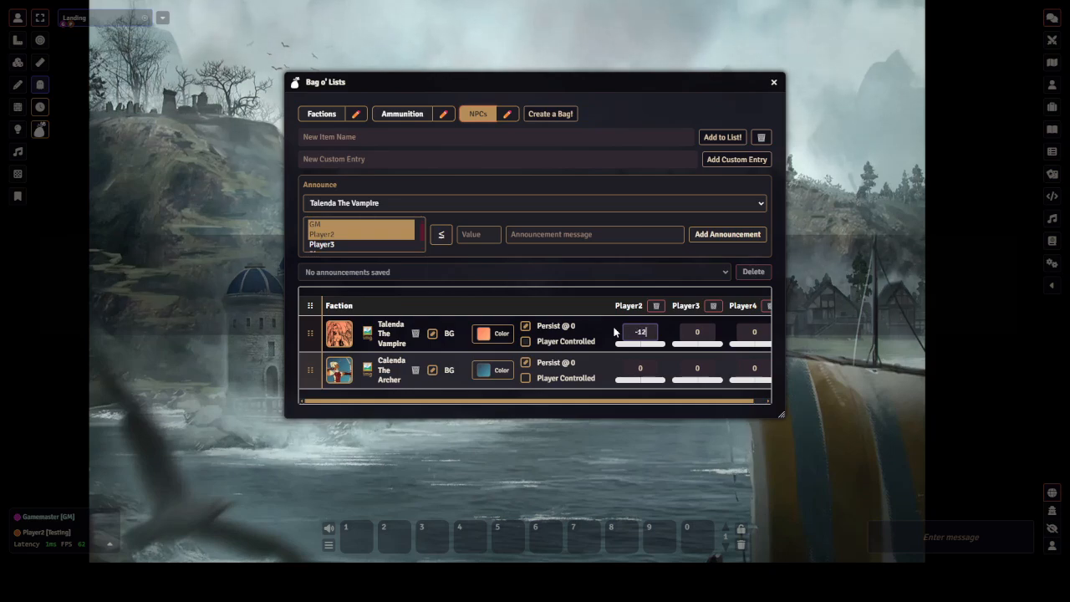
key(Return)
click(651, 366)
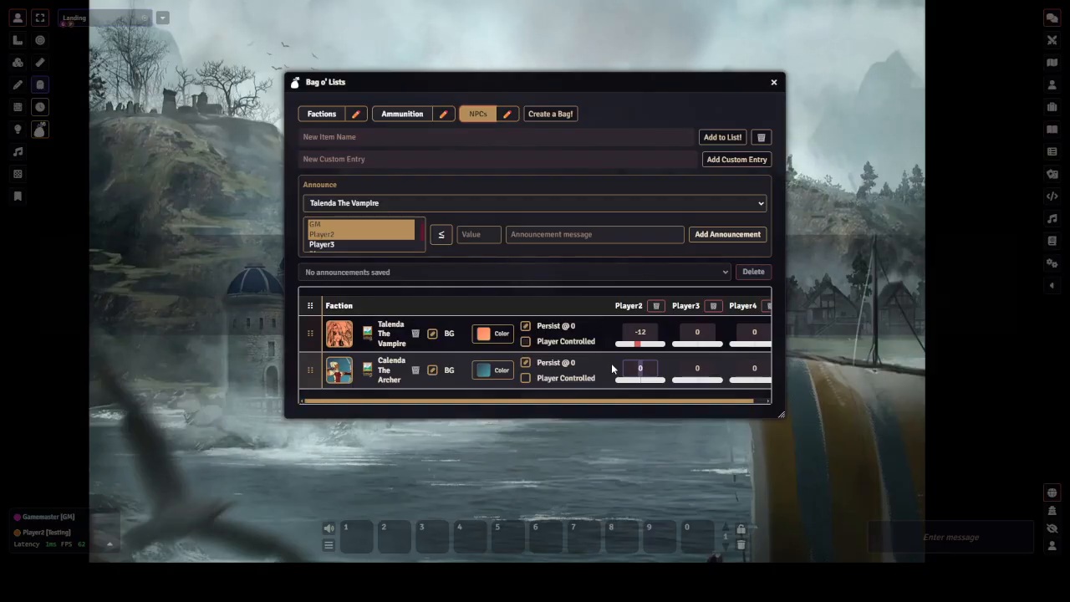
text(32)
key(Return)
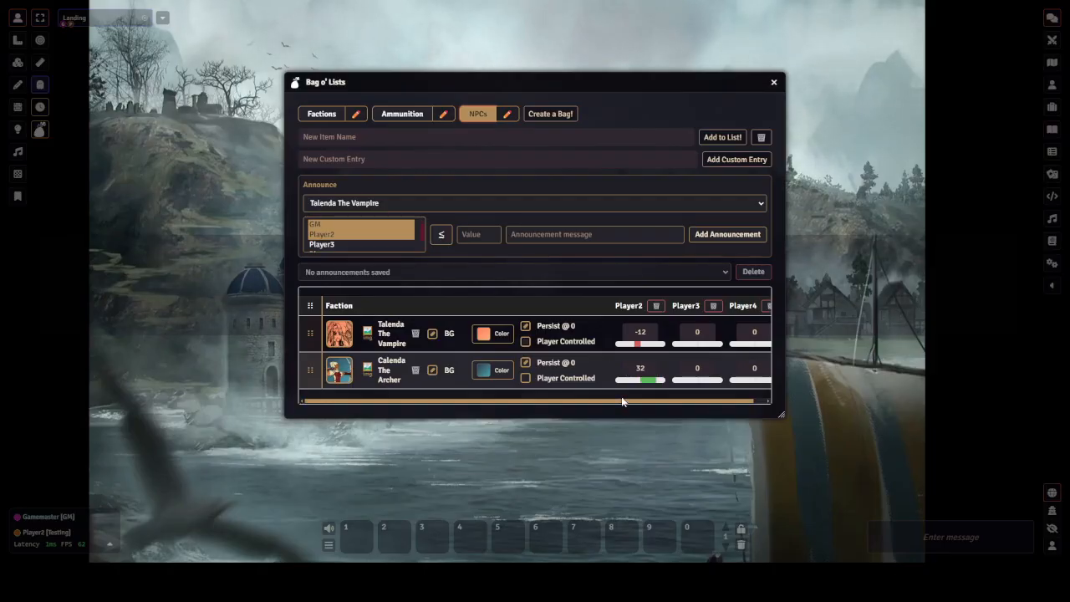
Add a custom entry named Talenda The Vampire to the Factions bag
drag(626, 82, 440, 58)
drag(600, 391, 854, 429)
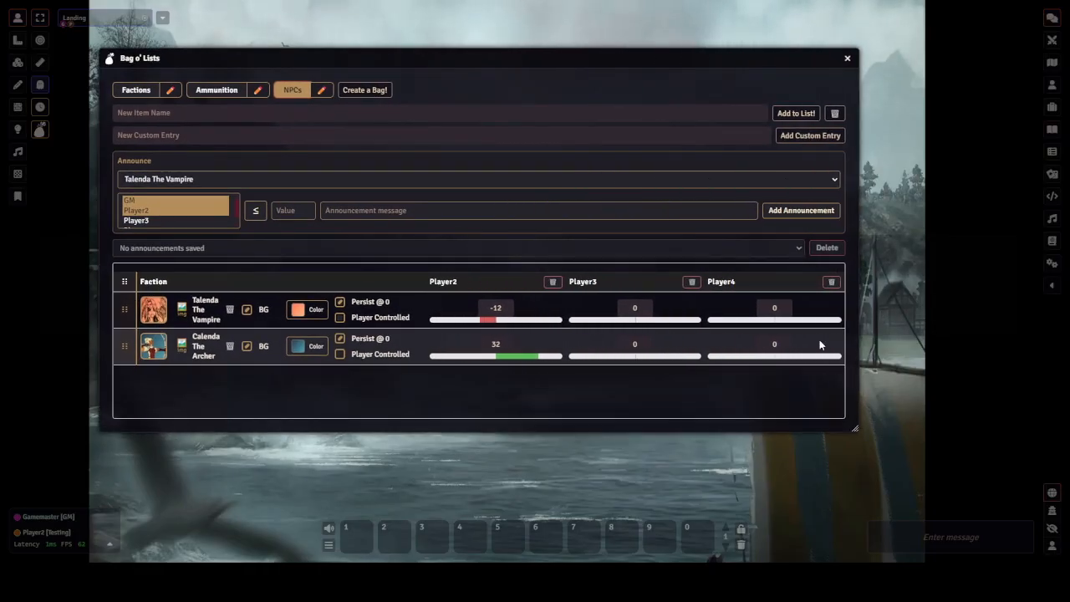
click(474, 136)
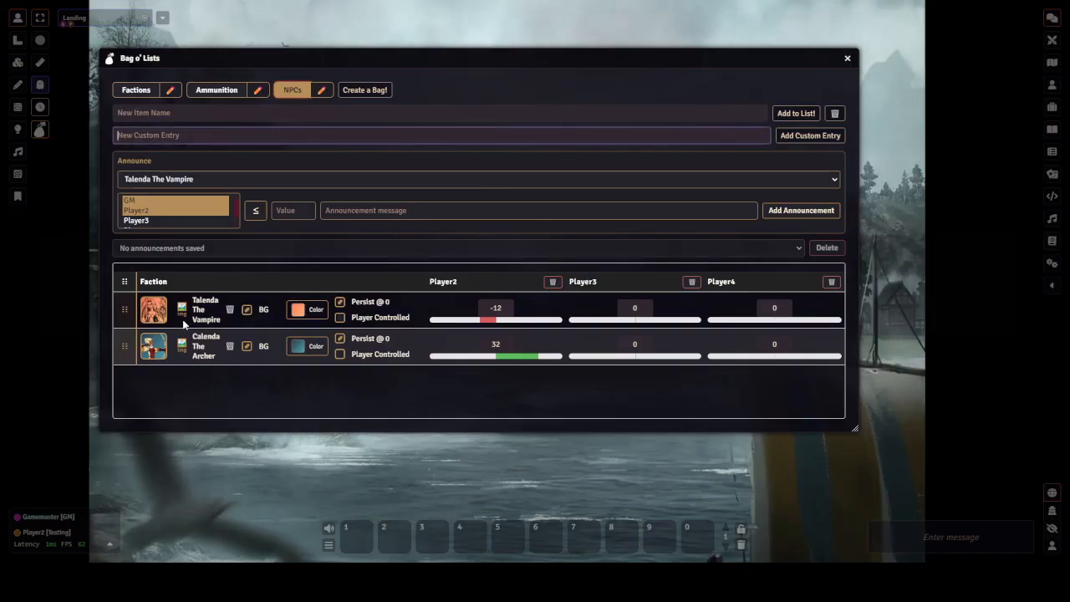
click(137, 90)
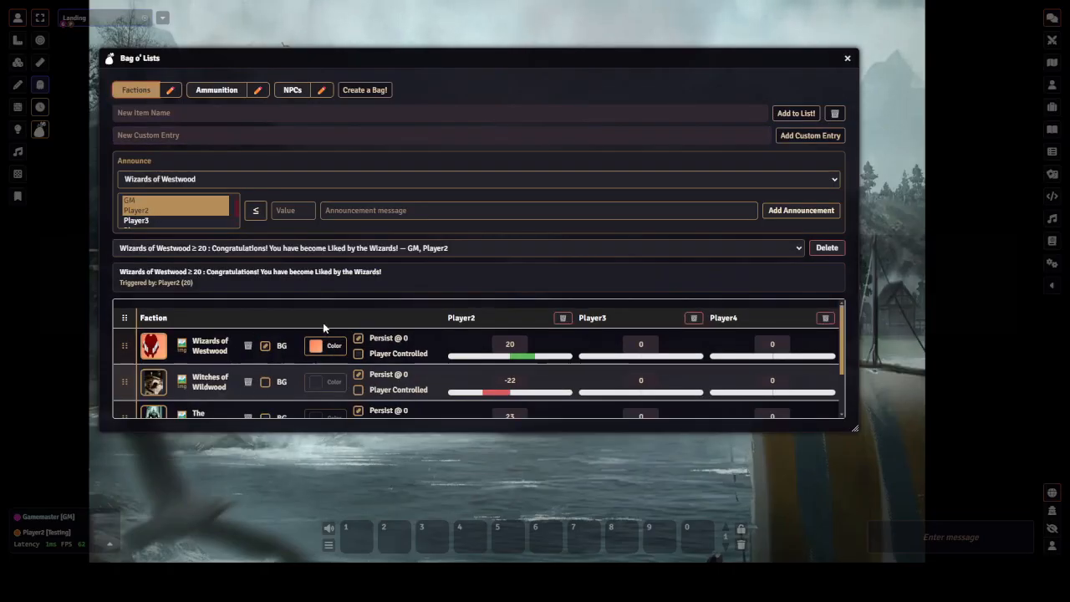
click(293, 92)
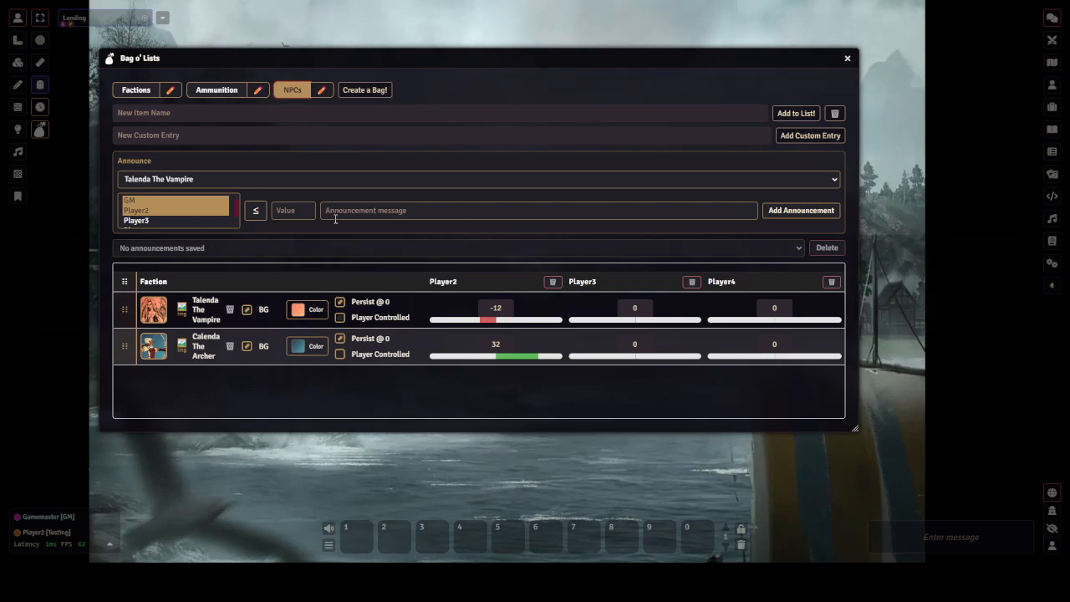
click(246, 132)
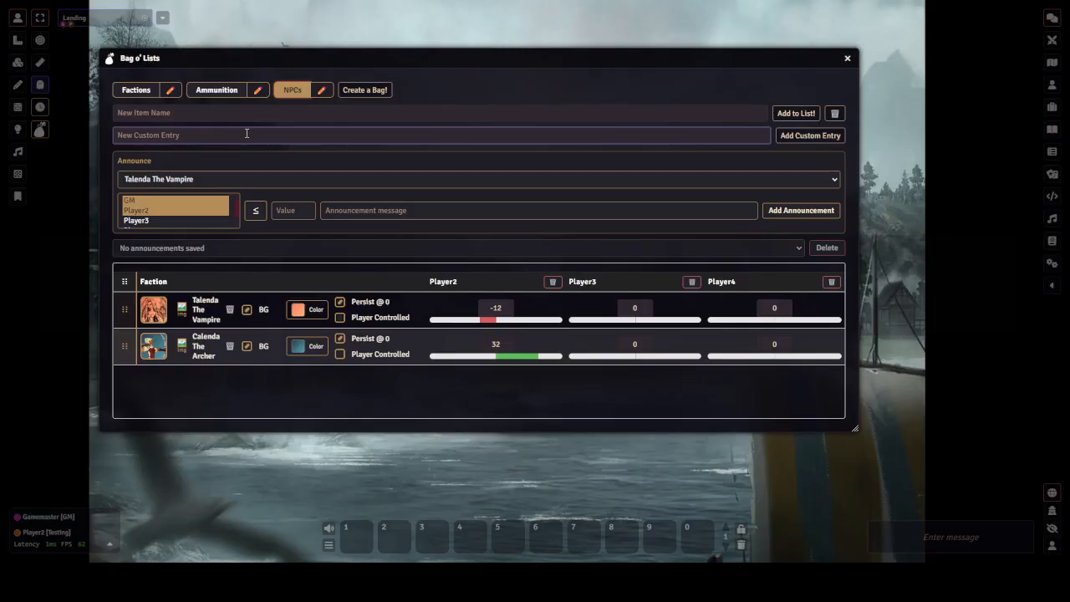
click(147, 92)
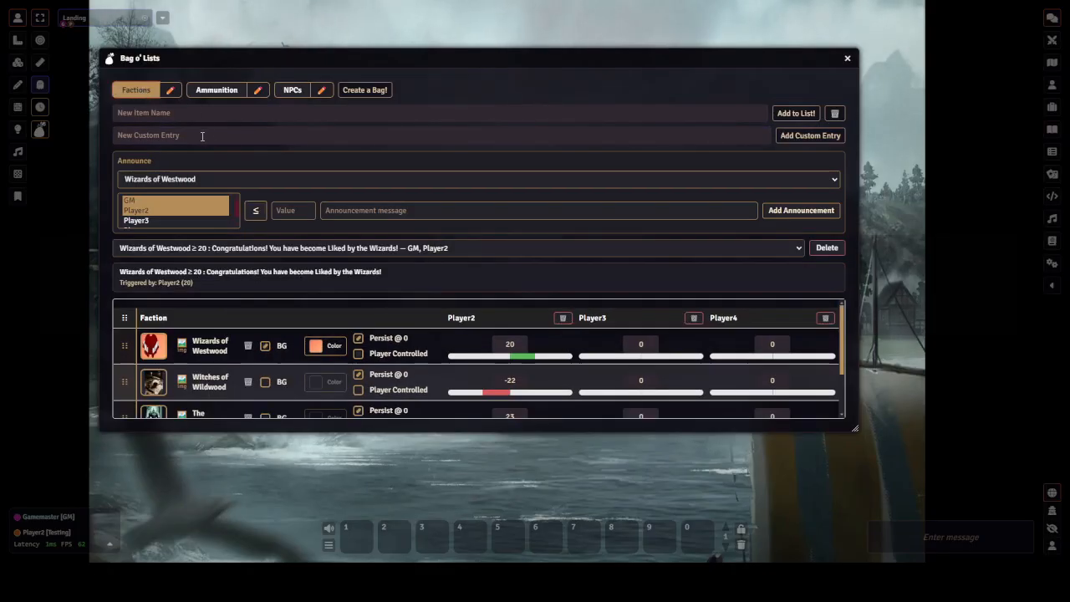
click(201, 135)
text(T)
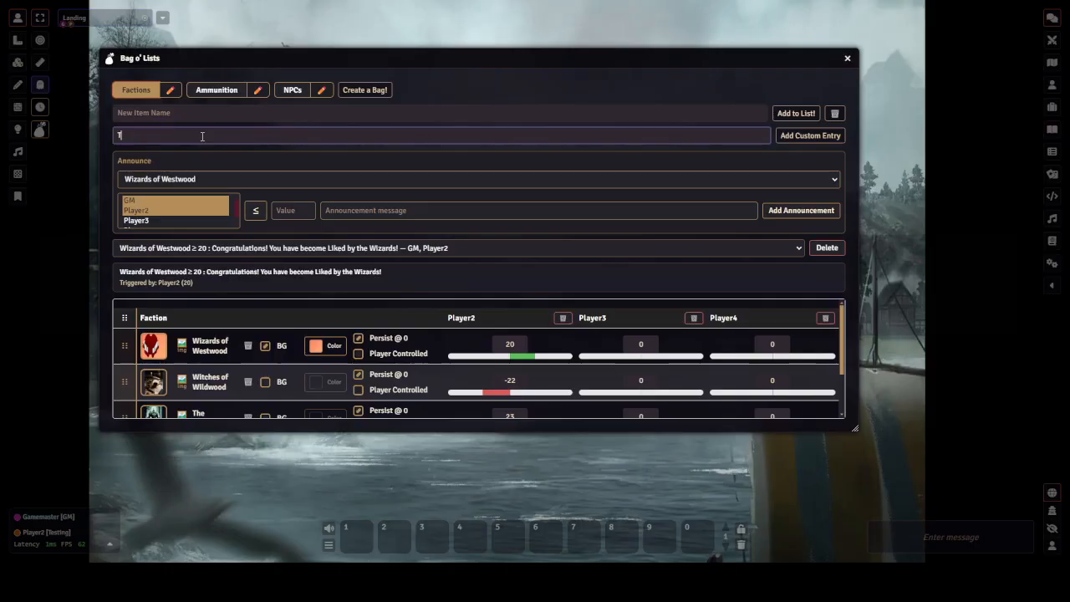
text(alenda The Vampire)
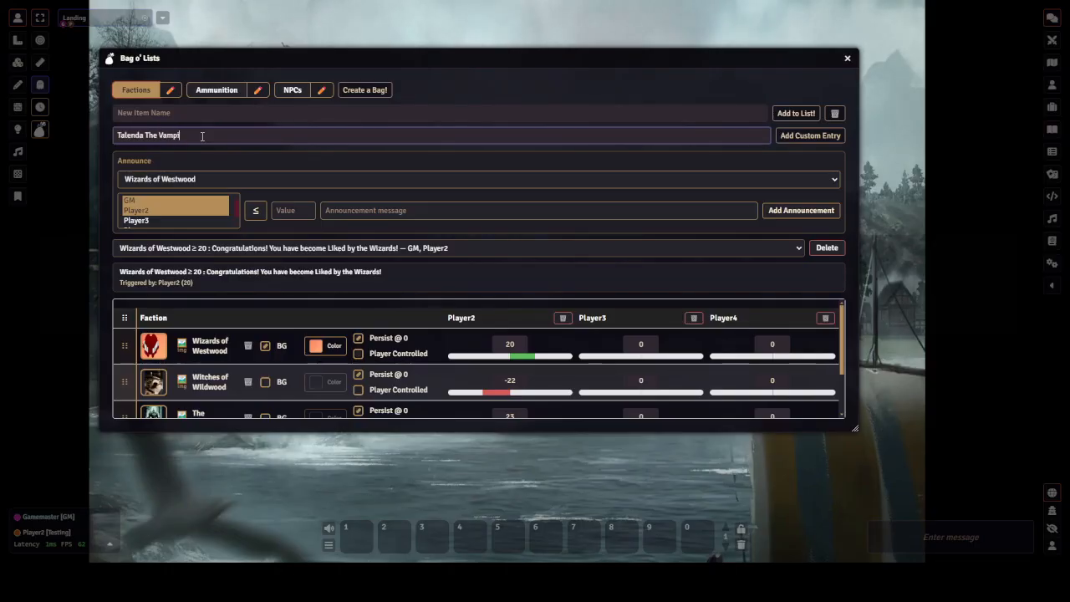
key(Return)
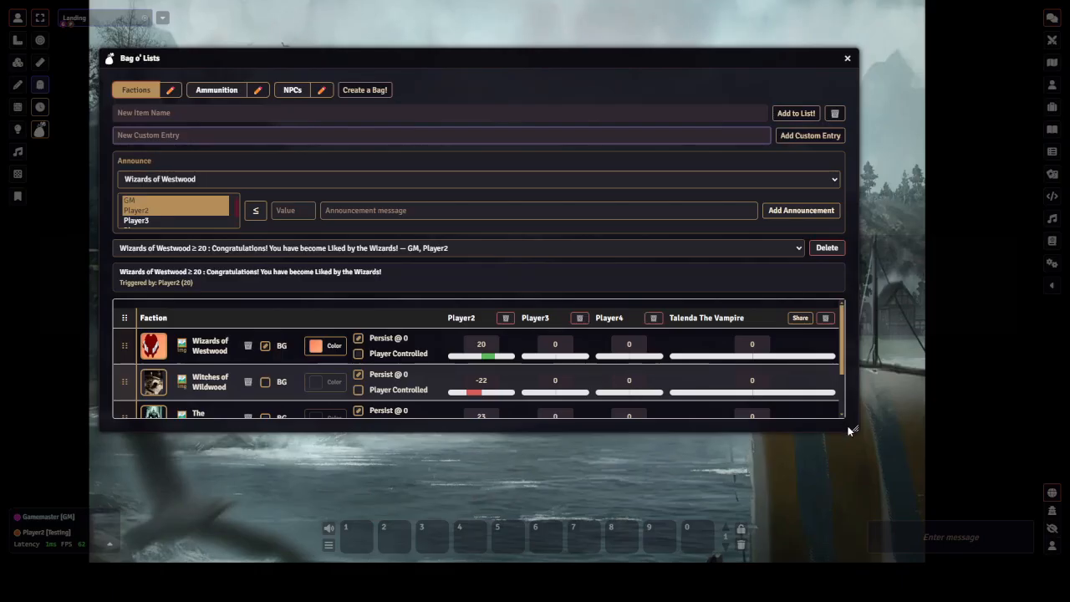
Set the Talenda The Vampire values to -22 for Wizards of Westwood and 34 for Witches of Wildwood
drag(854, 429, 874, 520)
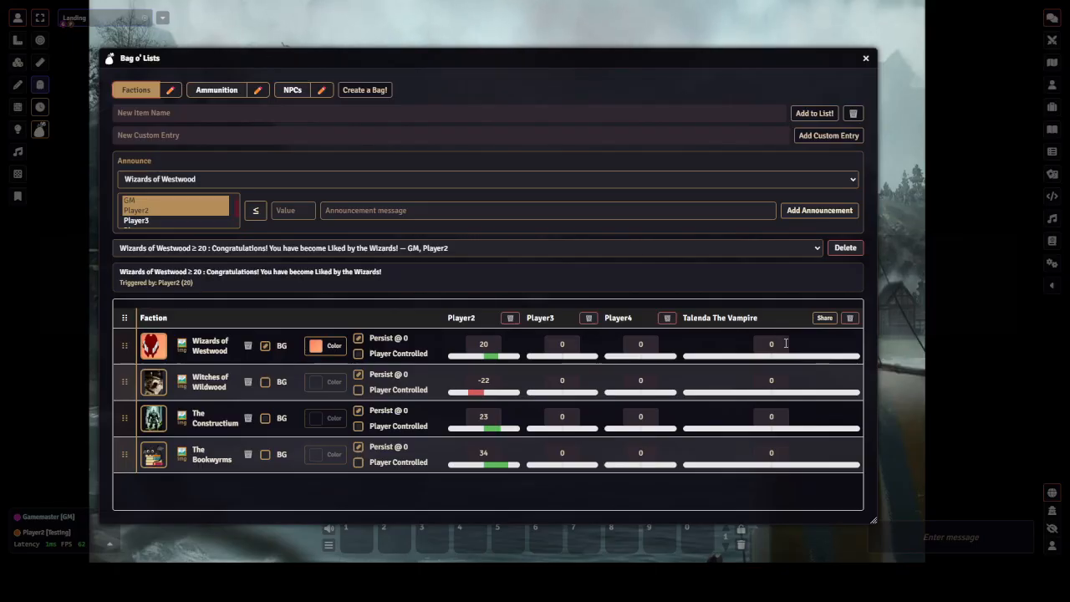
drag(873, 520, 768, 520)
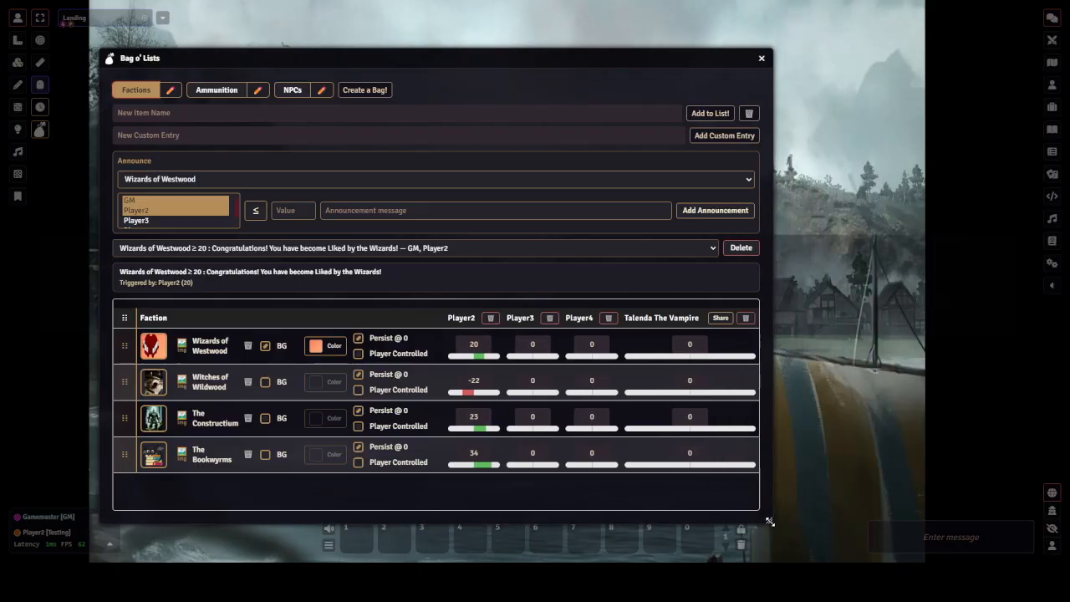
click(679, 346)
text(-2)
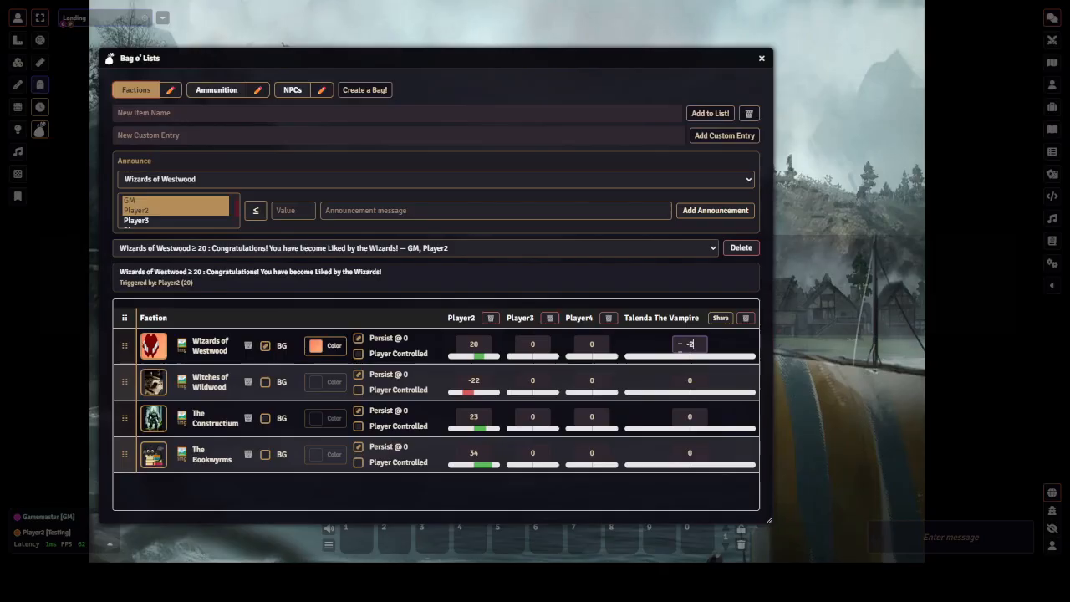
text(2)
key(Return)
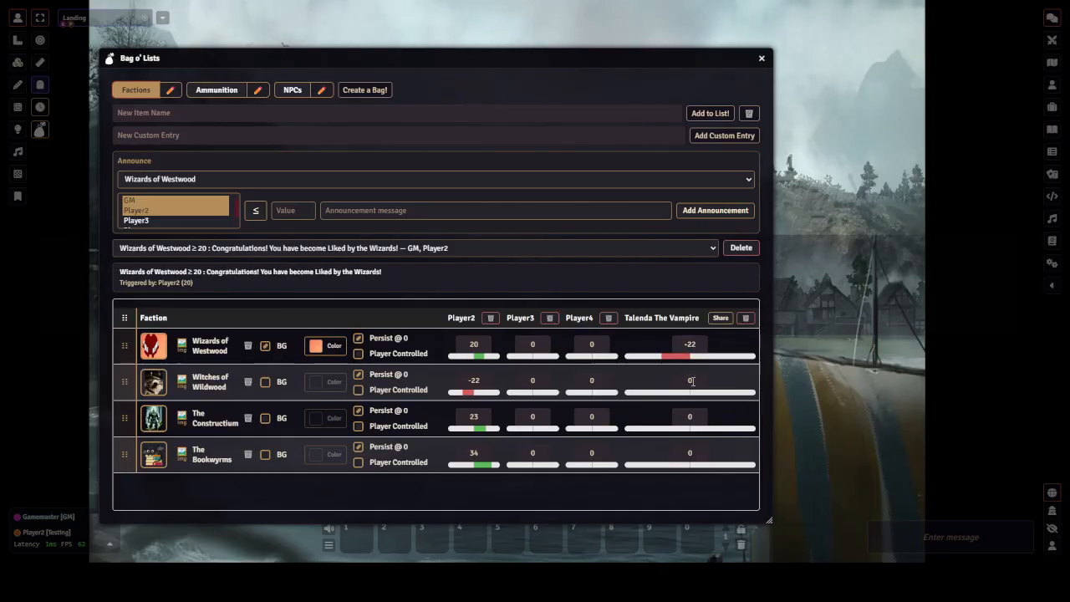
click(692, 381)
text(34)
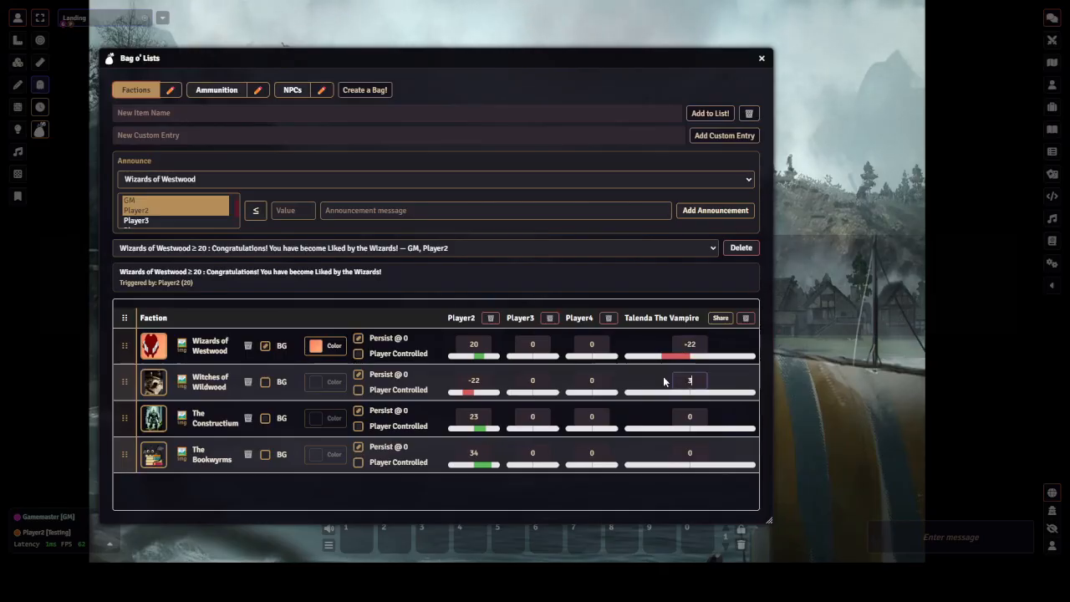
key(Return)
Set the Talenda The Vampire values to 12 for The Constructium and -42 for The Bookwyrms
click(687, 417)
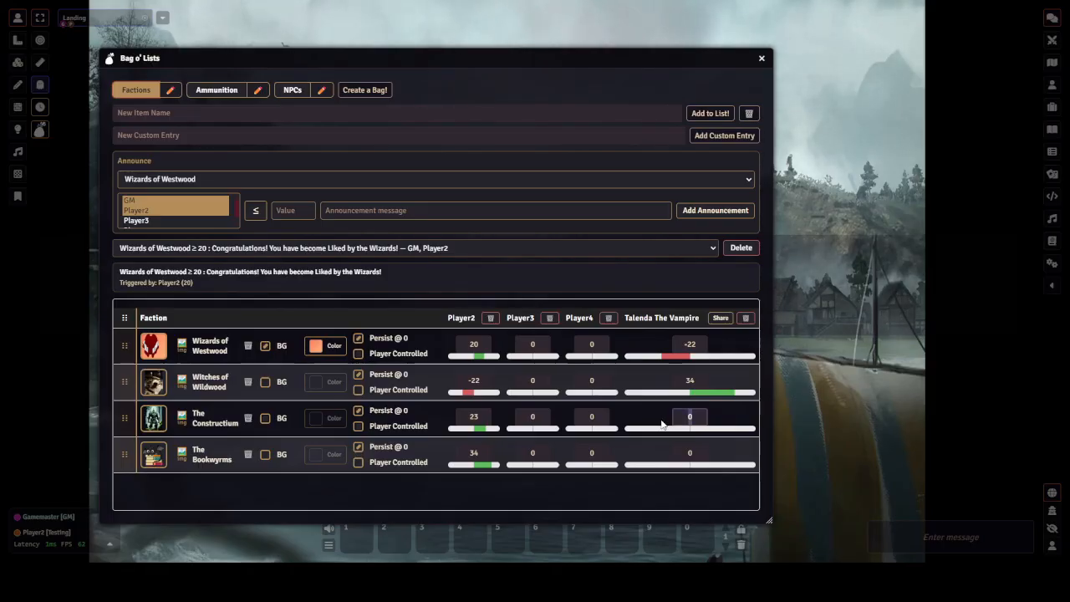
text(12)
key(Return)
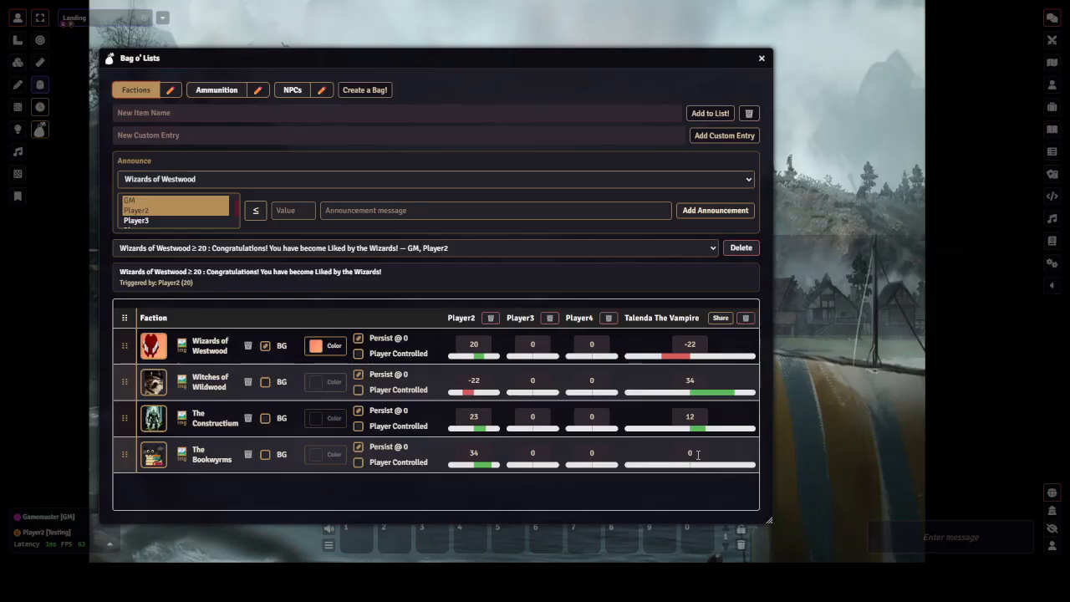
click(681, 453)
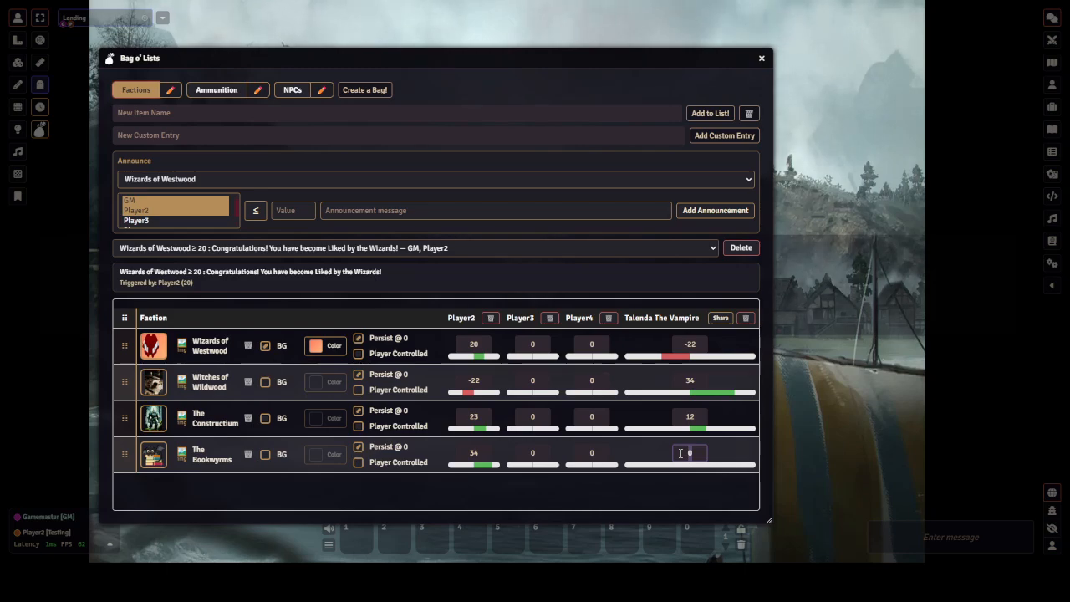
key(BackSpace)
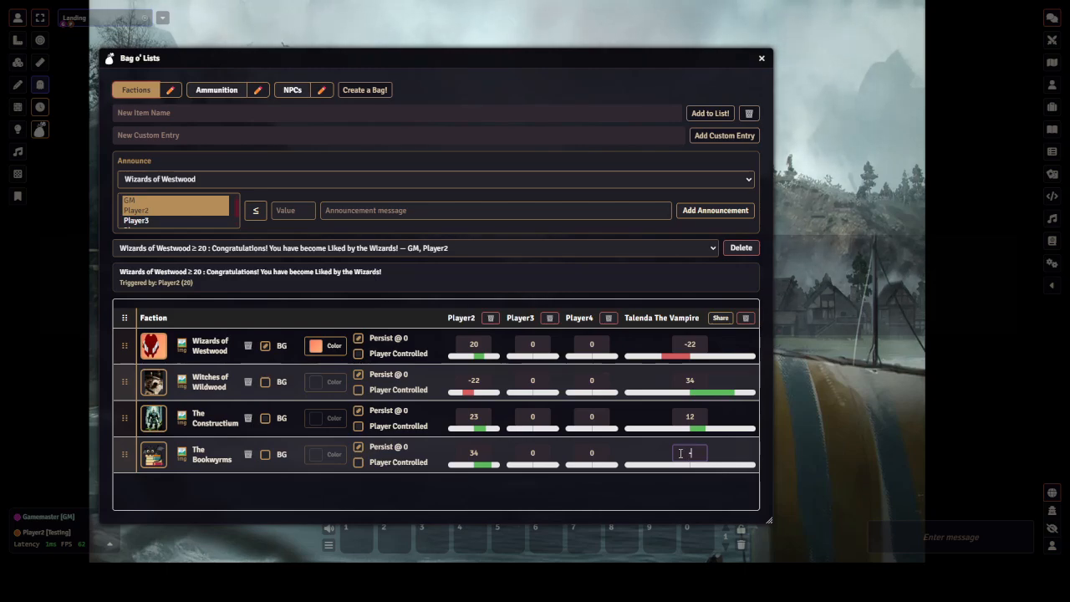
text(-42)
key(Return)
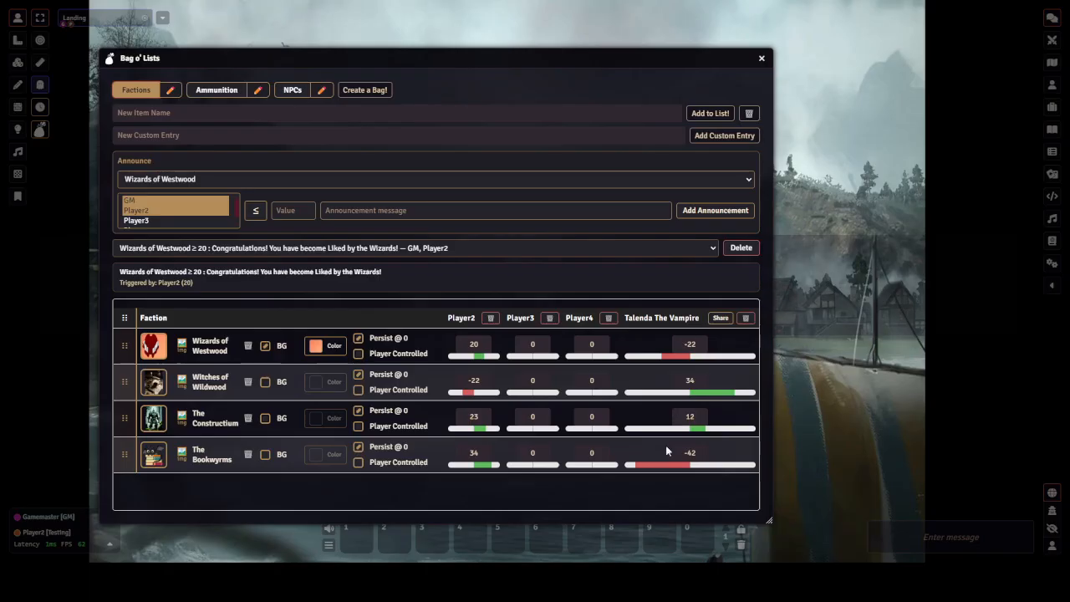
Share the Talenda The Vampire entry and check the NPCs and Talenda The Vampire tabs from the player view
click(717, 321)
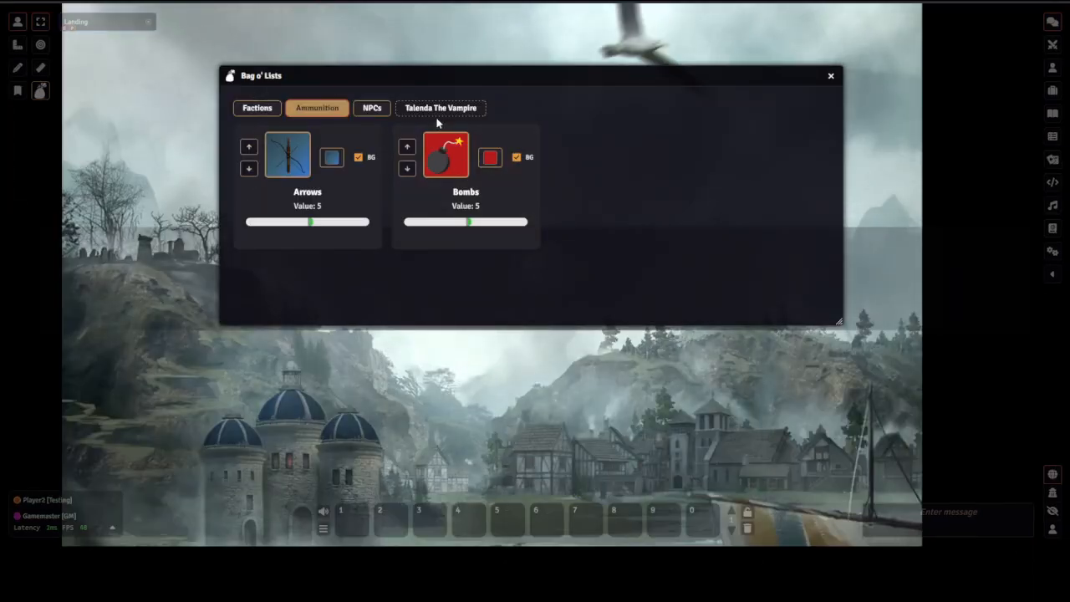
click(371, 109)
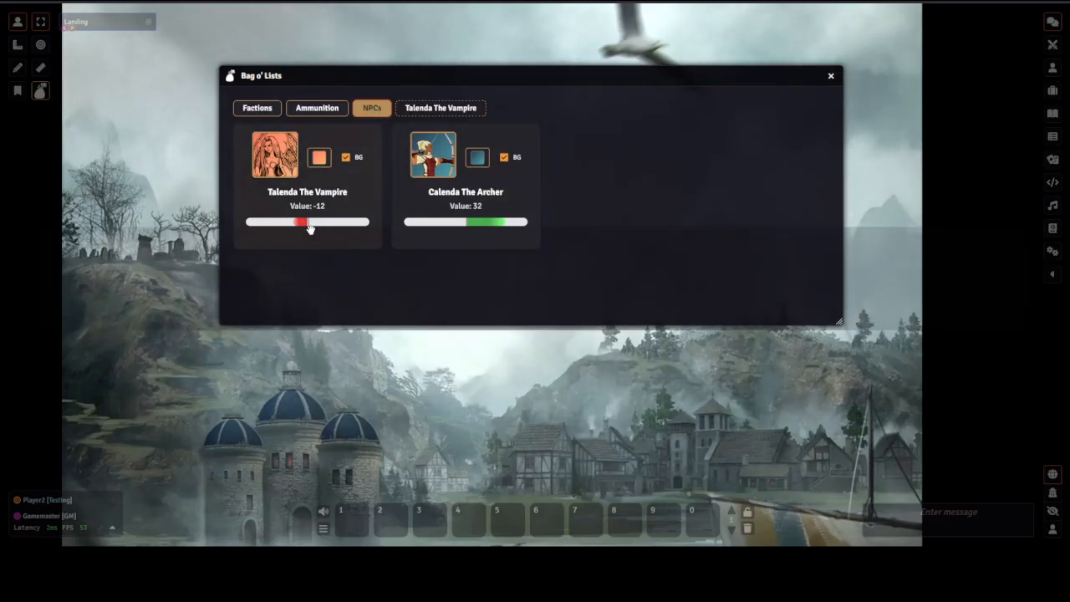
click(445, 112)
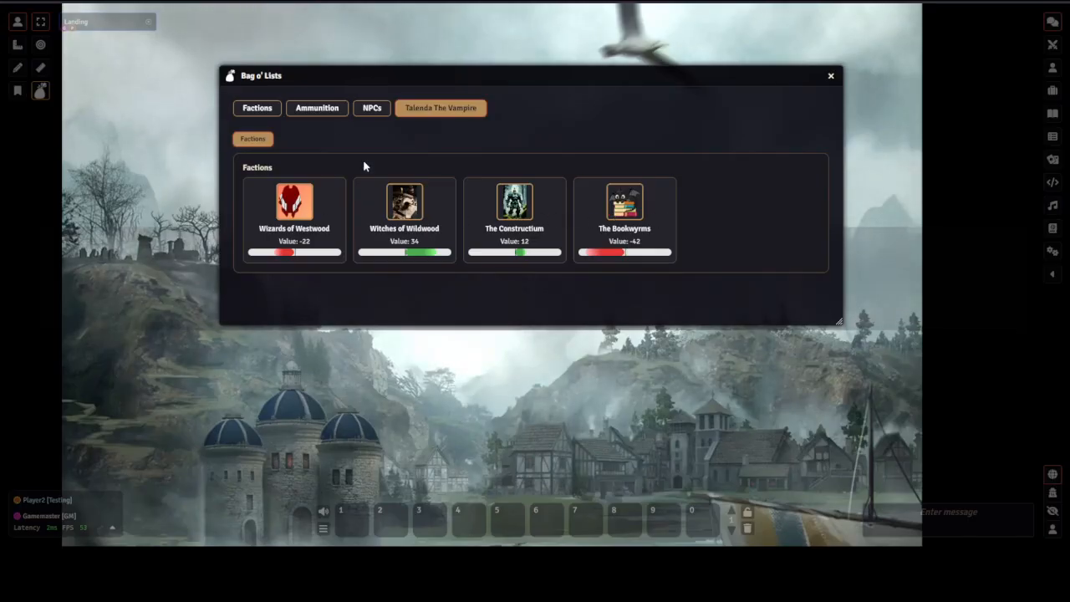
click(264, 110)
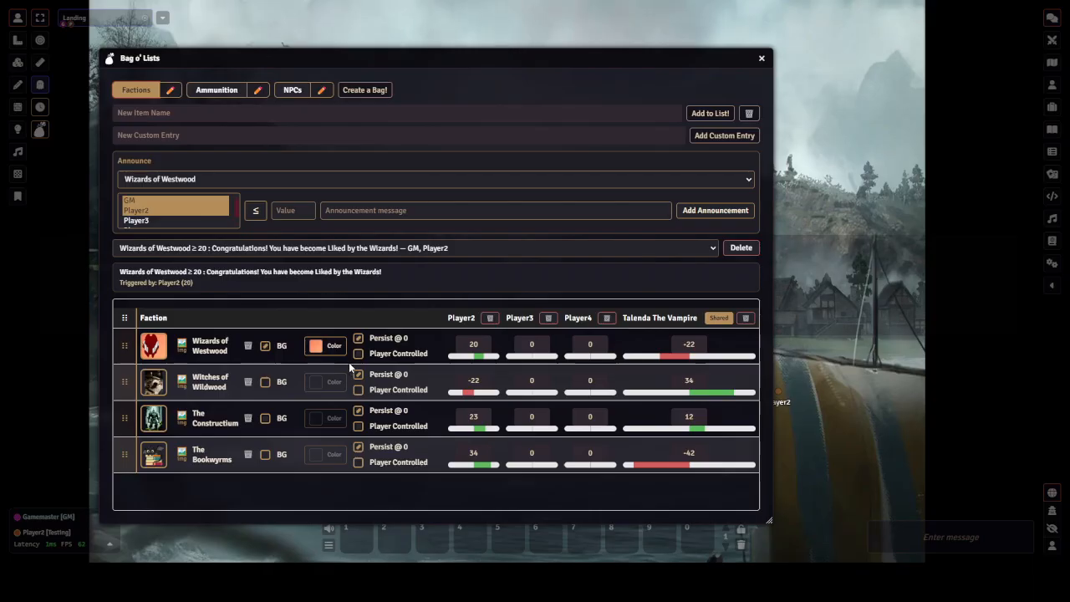
Enable the background for The Bookwyrms and give it a blue gradient colour
click(265, 453)
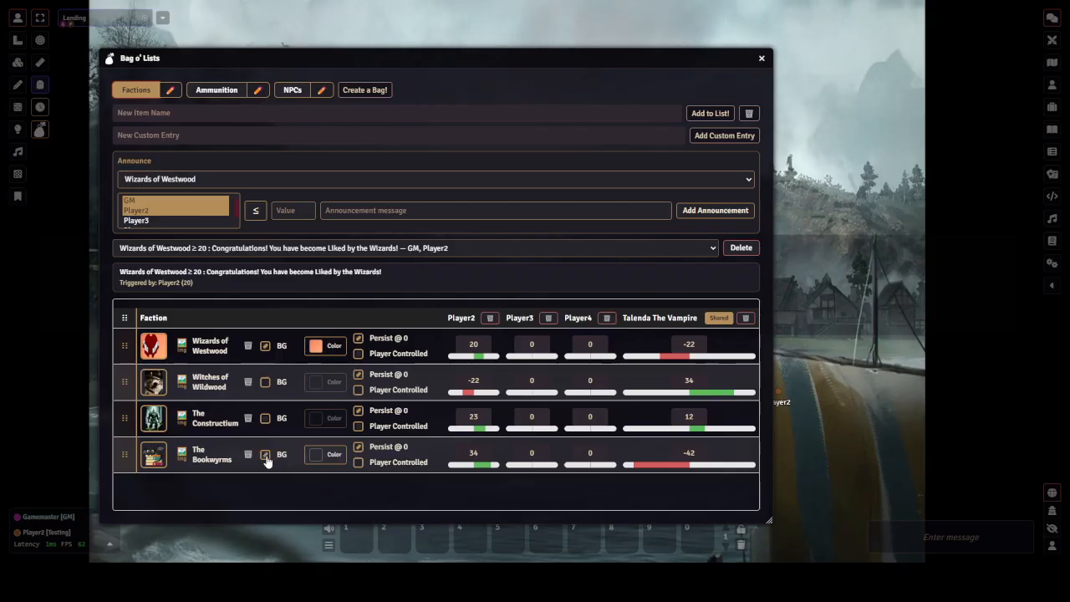
click(325, 455)
click(308, 249)
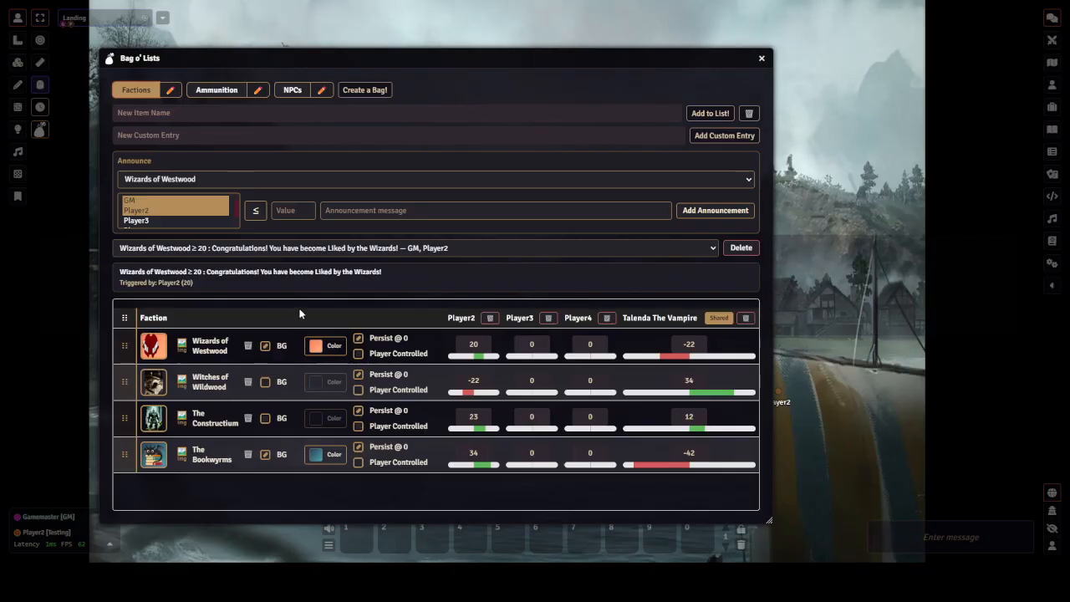
Review the Ammunition and NPCs bags, then close the Bag o' Lists window
click(224, 93)
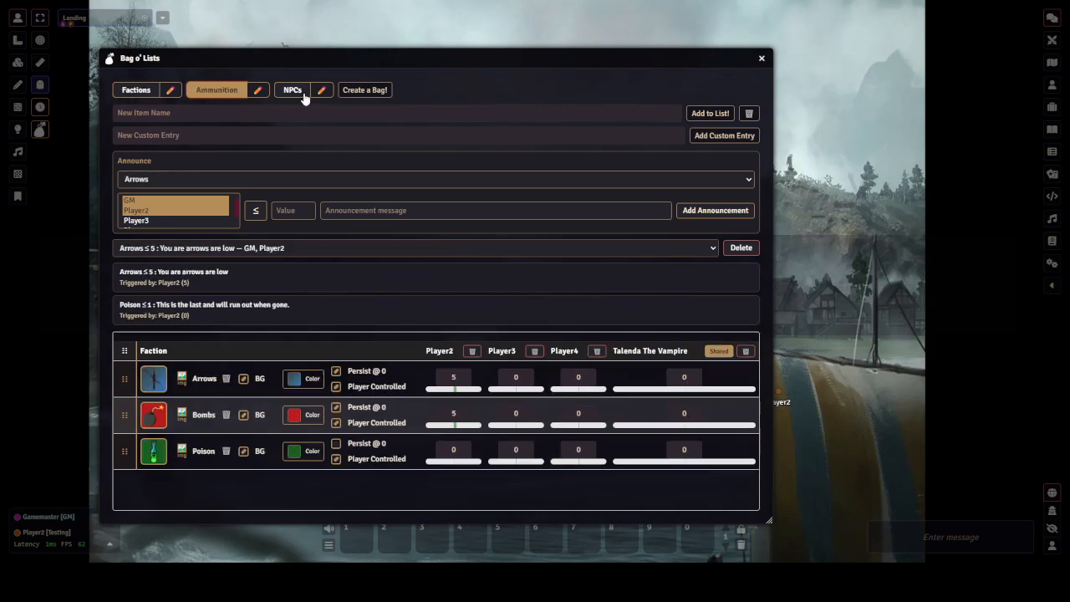
click(298, 93)
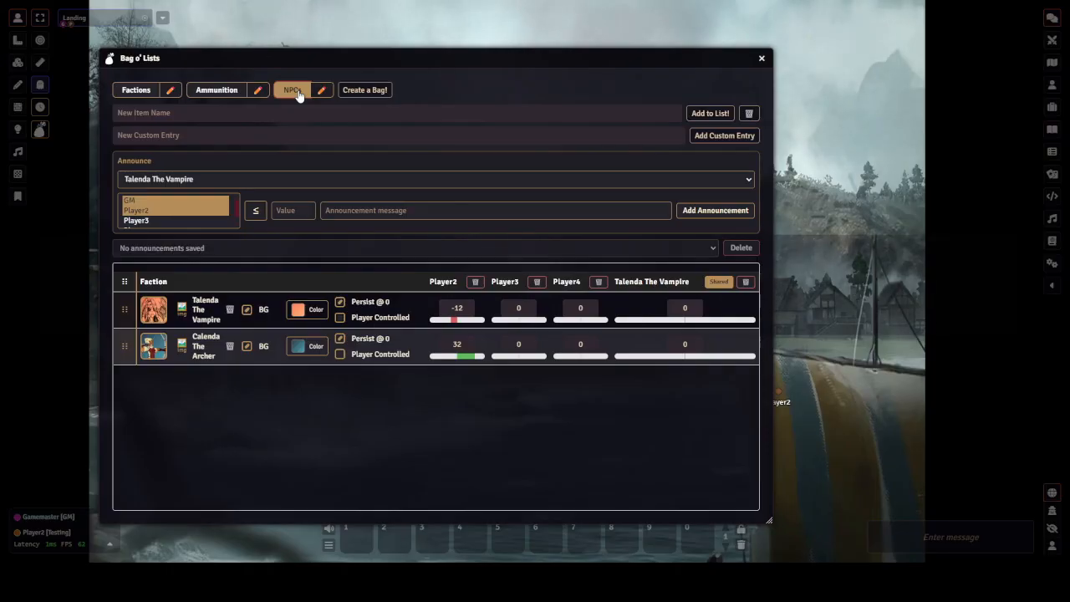
click(761, 58)
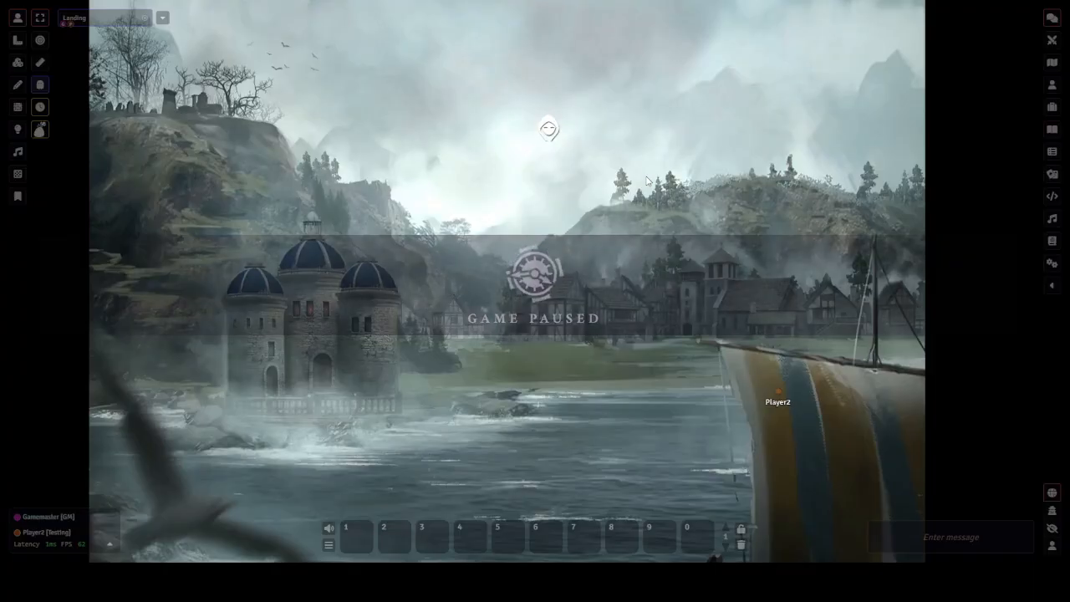